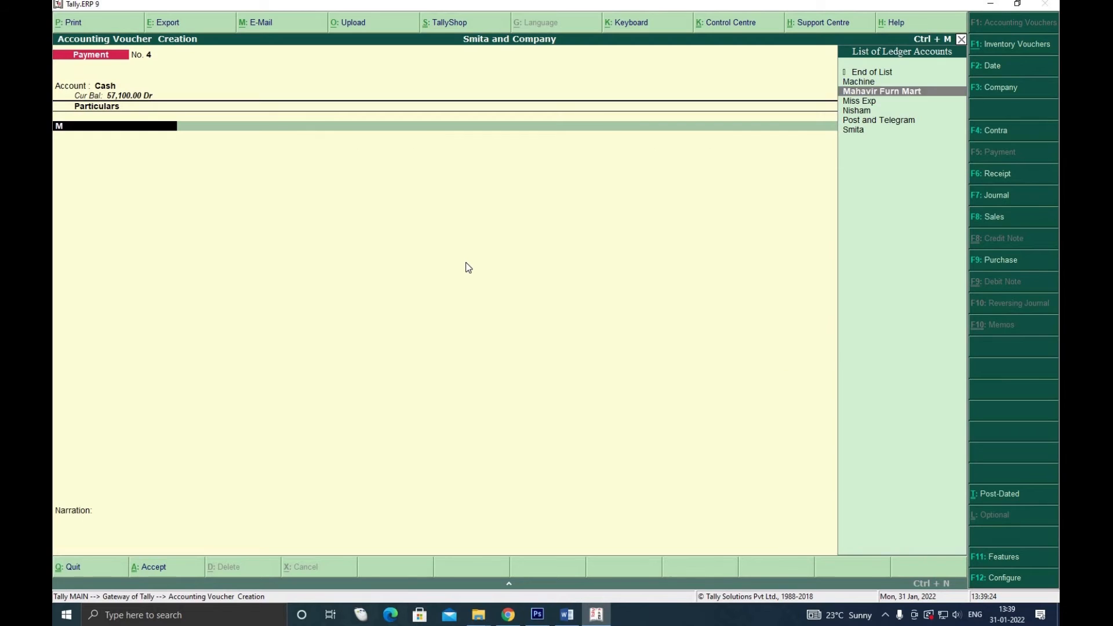
Enter the Miss Exp ledger with an amount of 1200 in the cash payment voucher and save it
{"action": "key", "text": "Down"}
{"action": "key", "text": "Return"}
{"action": "type", "text": "1200"}
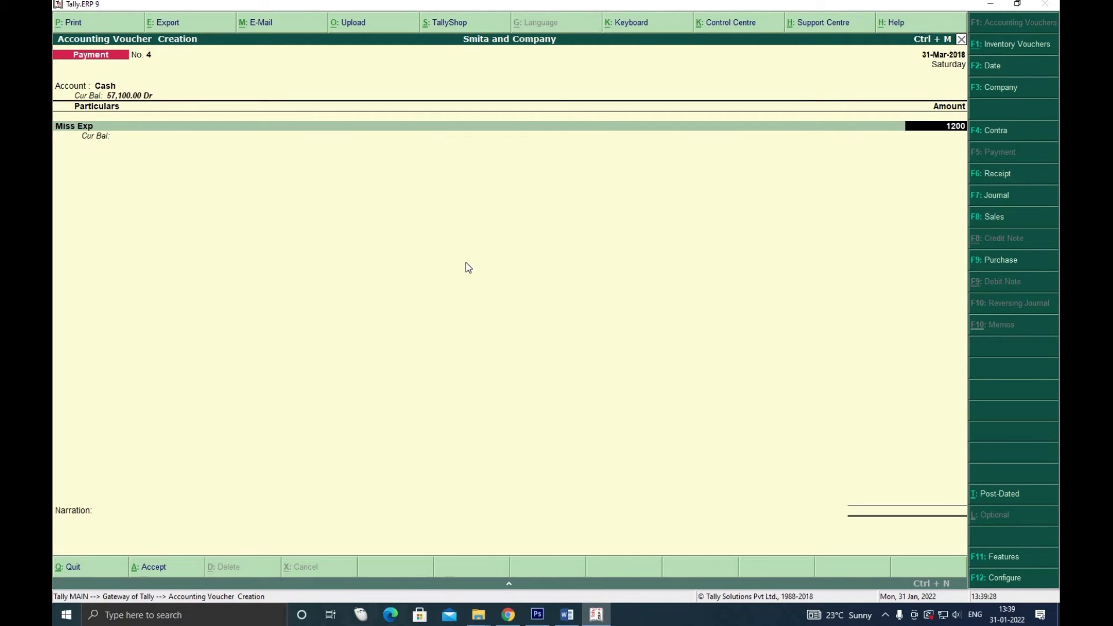
{"action": "key", "text": "ctrl+a"}
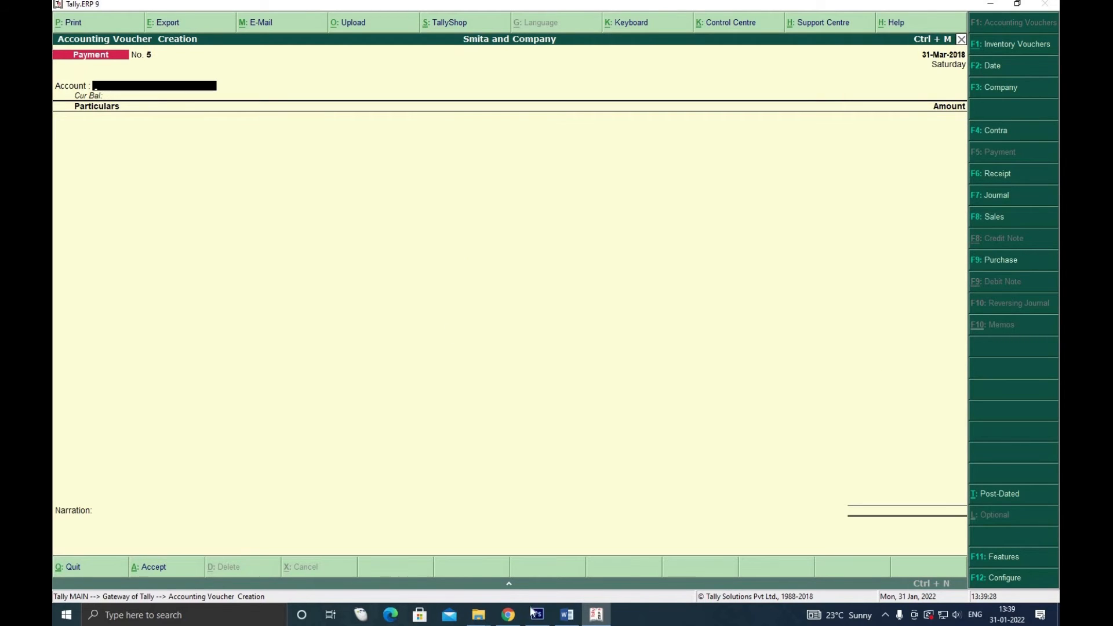
Check transaction 15 in the Word document and start a receipt voucher in Tally with Cash as the account
{"action": "left_click", "coordinate": [567, 615]}
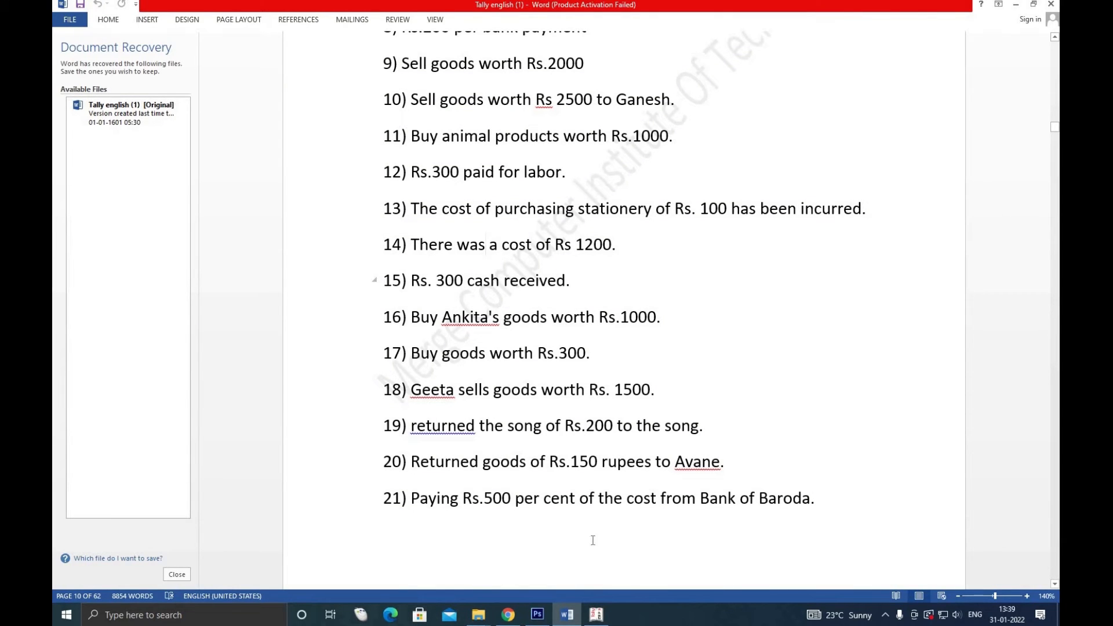
{"action": "key", "text": "alt+Tab"}
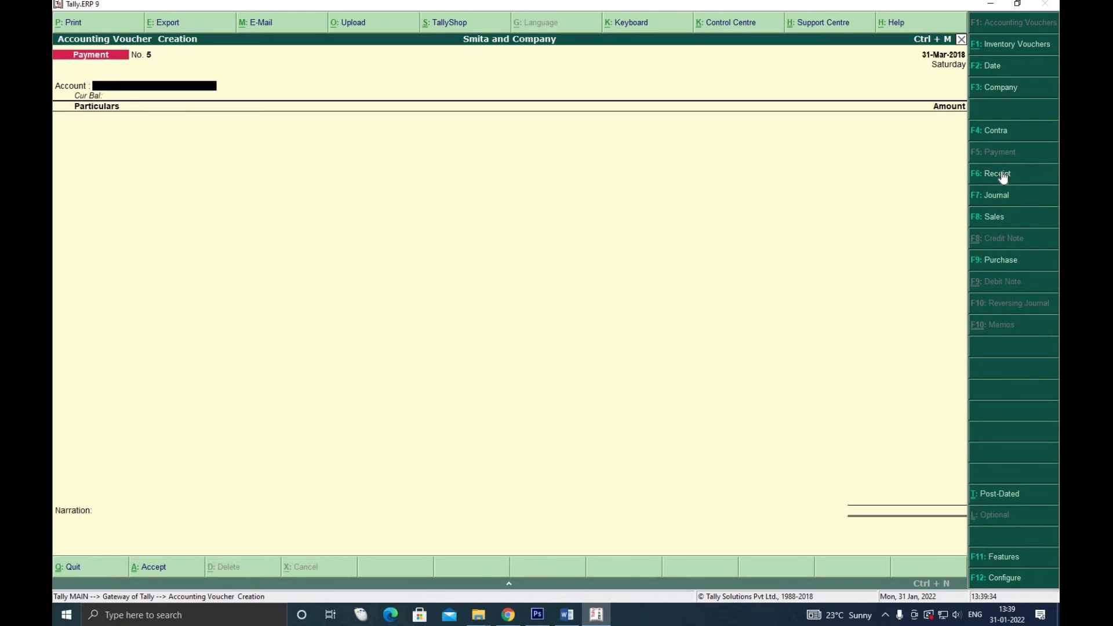
{"action": "left_click", "coordinate": [997, 174]}
{"action": "key", "text": "Return"}
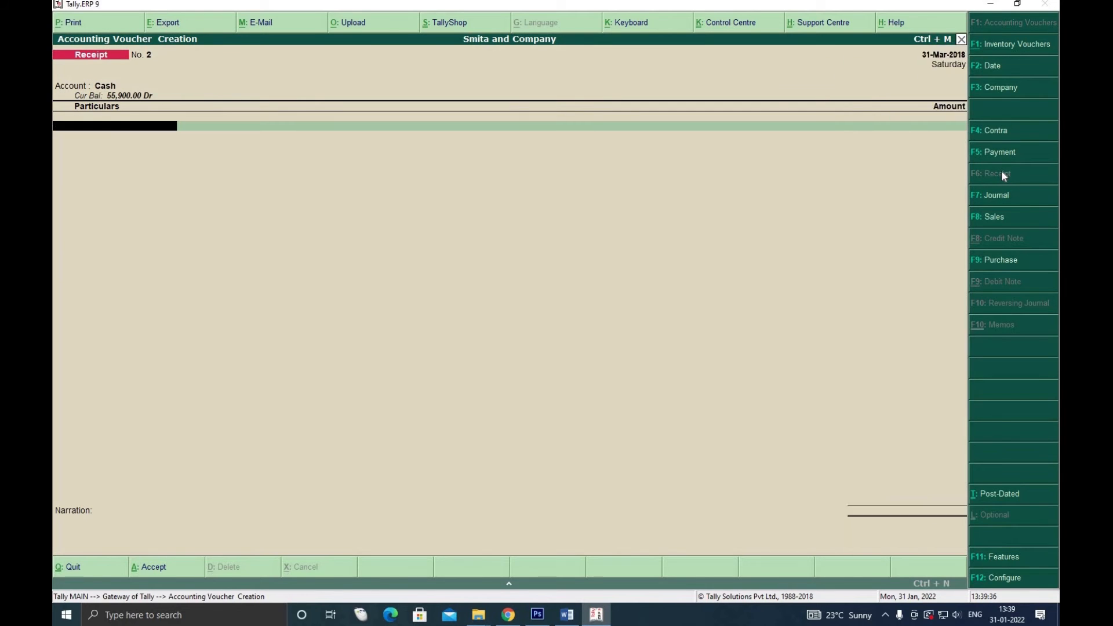
{"action": "type", "text": "c"}
{"action": "key", "text": "Return"}
{"action": "key", "text": "BackSpace"}
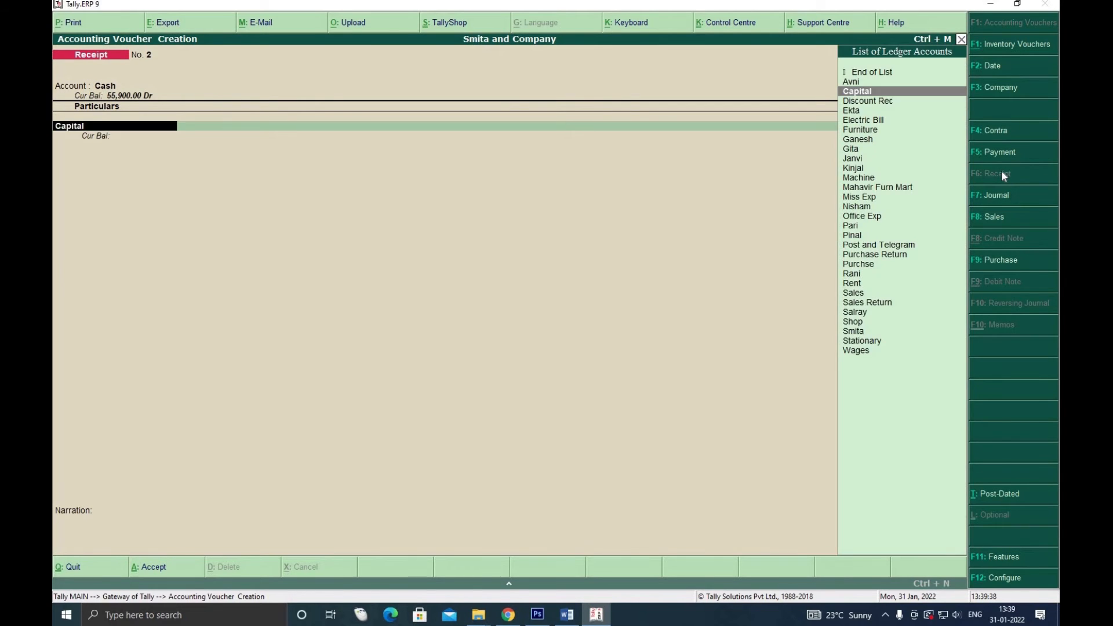
{"action": "key", "text": "Down"}
{"action": "key", "text": "BackSpace"}
{"action": "key", "text": "Return"}
{"action": "key", "text": "Delete"}
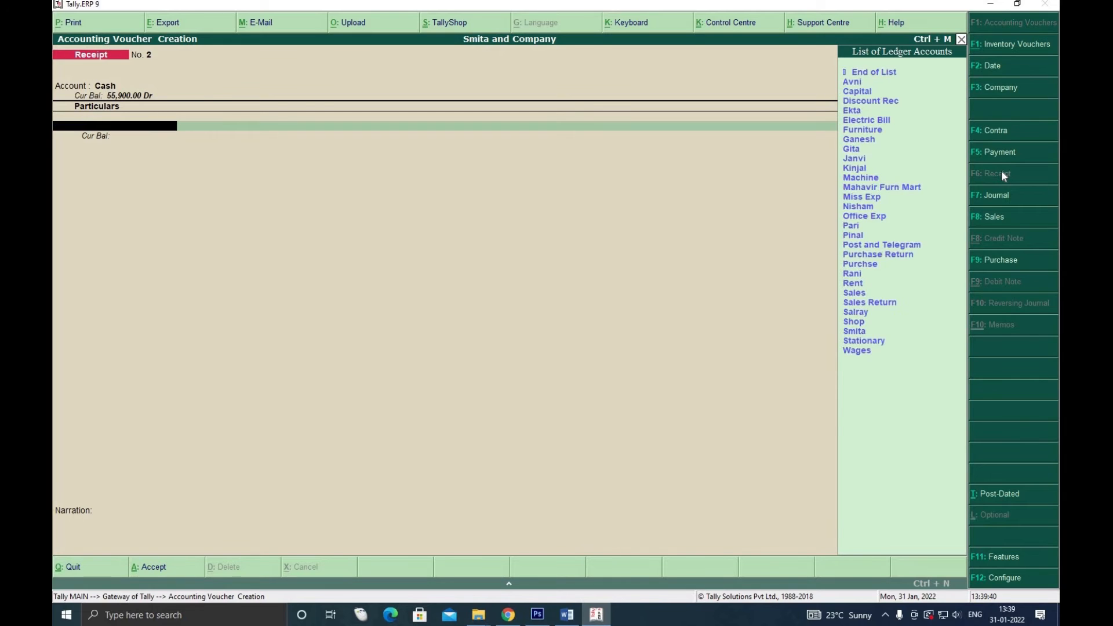
Search the ledger accounts for a suitable one to credit in the receipt voucher
{"action": "type", "text": "c"}
{"action": "key", "text": "Down"}
{"action": "key", "text": "Down"}
{"action": "key", "text": "Down"}
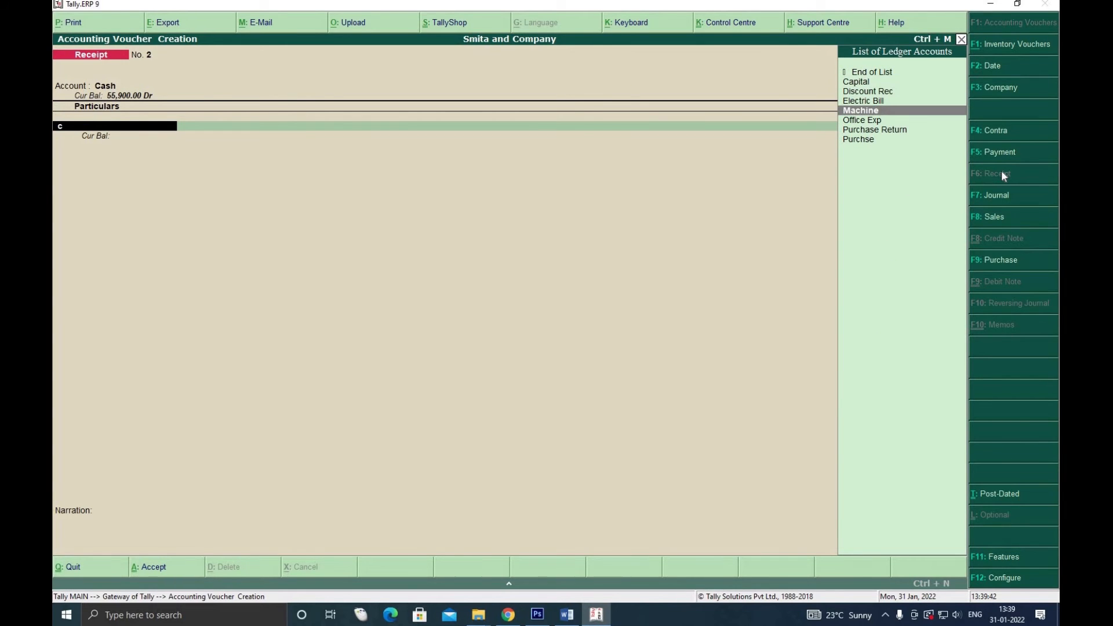
{"action": "key", "text": "BackSpace"}
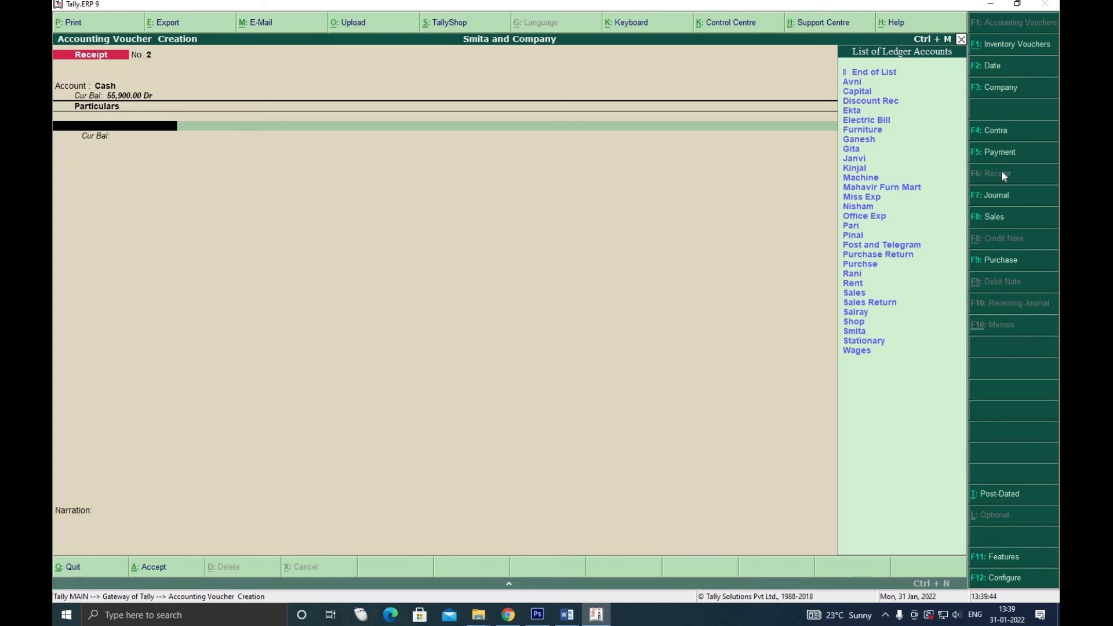
{"action": "type", "text": "b"}
{"action": "key", "text": "BackSpace"}
{"action": "key", "text": "Down"}
{"action": "key", "text": "Down"}
{"action": "key", "text": "Down"}
{"action": "key", "text": "Down"}
{"action": "key", "text": "Down"}
{"action": "key", "text": "Down"}
{"action": "key", "text": "Down"}
{"action": "key", "text": "Down"}
{"action": "key", "text": "Down"}
{"action": "key", "text": "Down"}
{"action": "key", "text": "Down"}
{"action": "key", "text": "Down"}
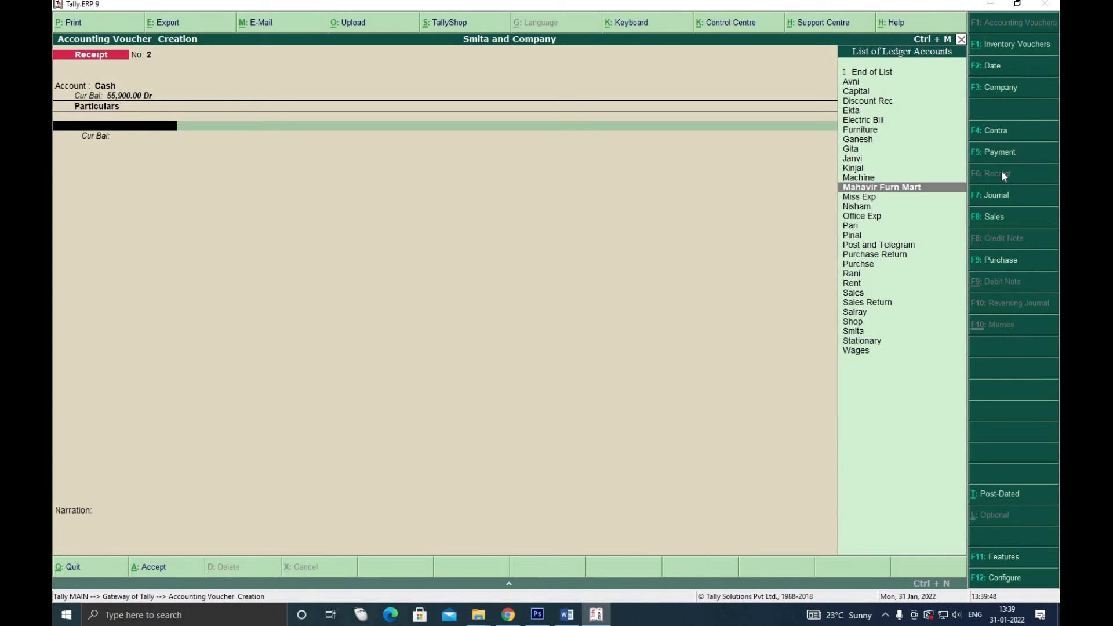
{"action": "type", "text": "b"}
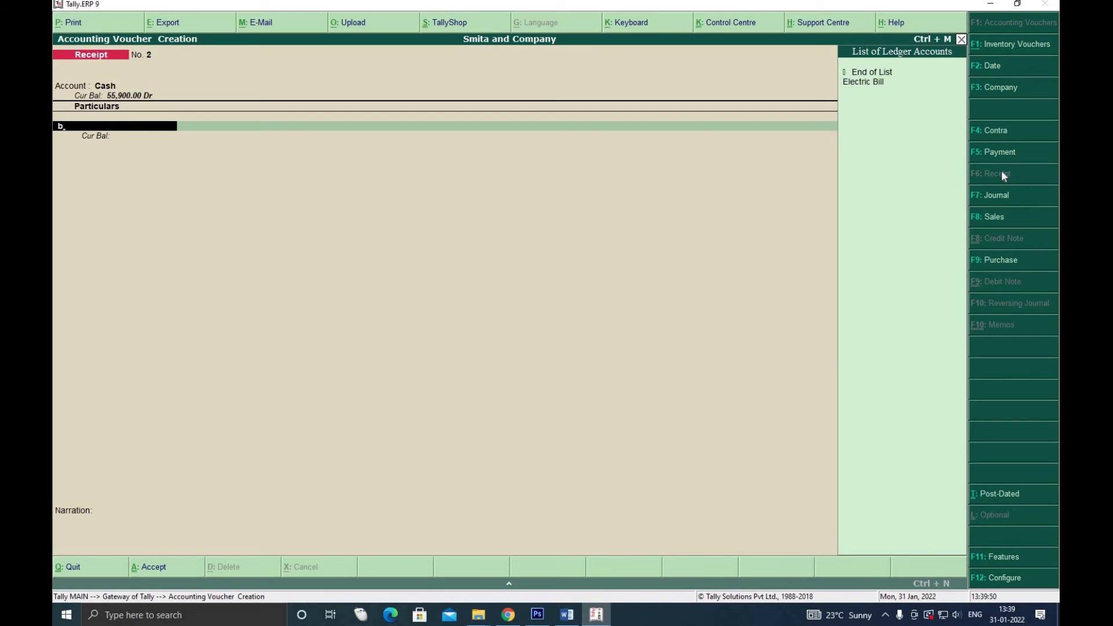
{"action": "key", "text": "BackSpace"}
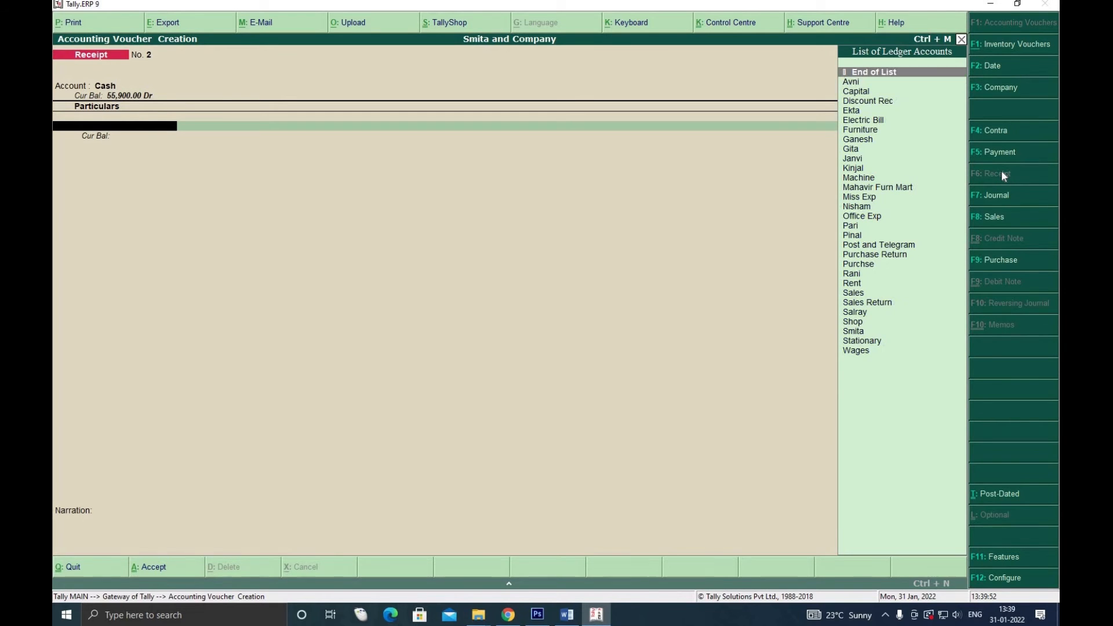
{"action": "key", "text": "Down"}
{"action": "key", "text": "Down"}
{"action": "key", "text": "Down"}
{"action": "key", "text": "Down"}
{"action": "key", "text": "Down"}
{"action": "key", "text": "Down"}
{"action": "key", "text": "Down"}
{"action": "key", "text": "Down"}
{"action": "key", "text": "Down"}
{"action": "key", "text": "Down"}
{"action": "key", "text": "Down"}
{"action": "key", "text": "Down"}
{"action": "key", "text": "Down"}
{"action": "key", "text": "Down"}
{"action": "key", "text": "Down"}
{"action": "key", "text": "Down"}
{"action": "key", "text": "Down"}
{"action": "key", "text": "Down"}
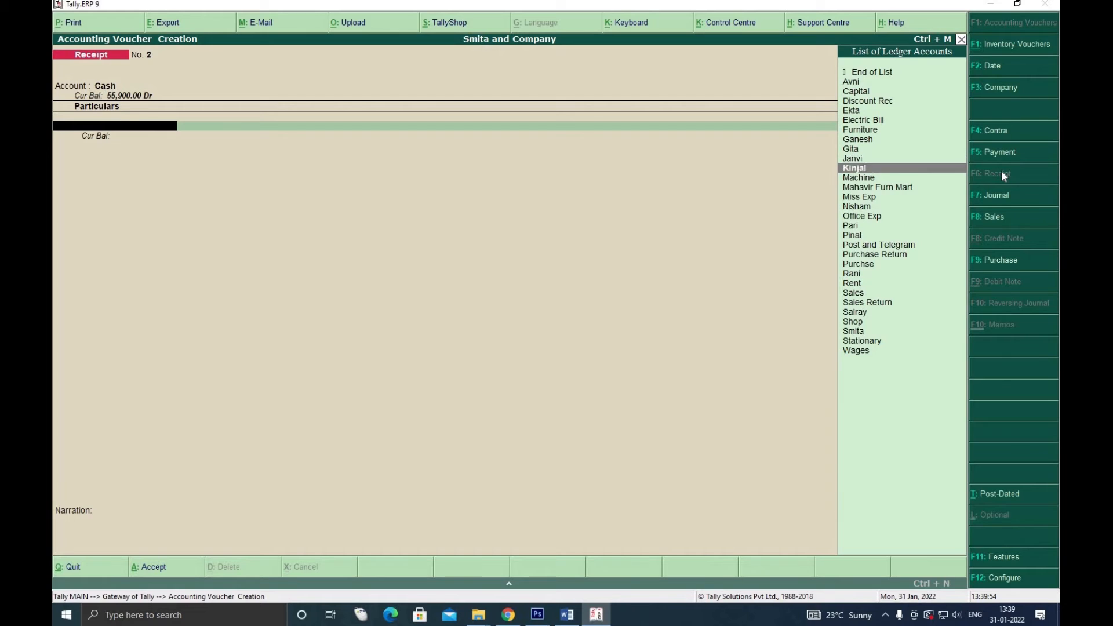
{"action": "key", "text": "Up"}
{"action": "key", "text": "Up"}
{"action": "key", "text": "Up"}
{"action": "key", "text": "Up"}
{"action": "key", "text": "Up"}
{"action": "key", "text": "Up"}
{"action": "key", "text": "Up"}
{"action": "key", "text": "Up"}
{"action": "key", "text": "Down"}
{"action": "key", "text": "Down"}
{"action": "key", "text": "Down"}
{"action": "key", "text": "Down"}
{"action": "key", "text": "Down"}
{"action": "key", "text": "Down"}
{"action": "key", "text": "Down"}
{"action": "key", "text": "Down"}
{"action": "key", "text": "Down"}
{"action": "key", "text": "Down"}
{"action": "key", "text": "Down"}
{"action": "key", "text": "Down"}
{"action": "key", "text": "Down"}
{"action": "key", "text": "Down"}
{"action": "key", "text": "Down"}
{"action": "key", "text": "Down"}
{"action": "key", "text": "Down"}
{"action": "key", "text": "Down"}
{"action": "key", "text": "Down"}
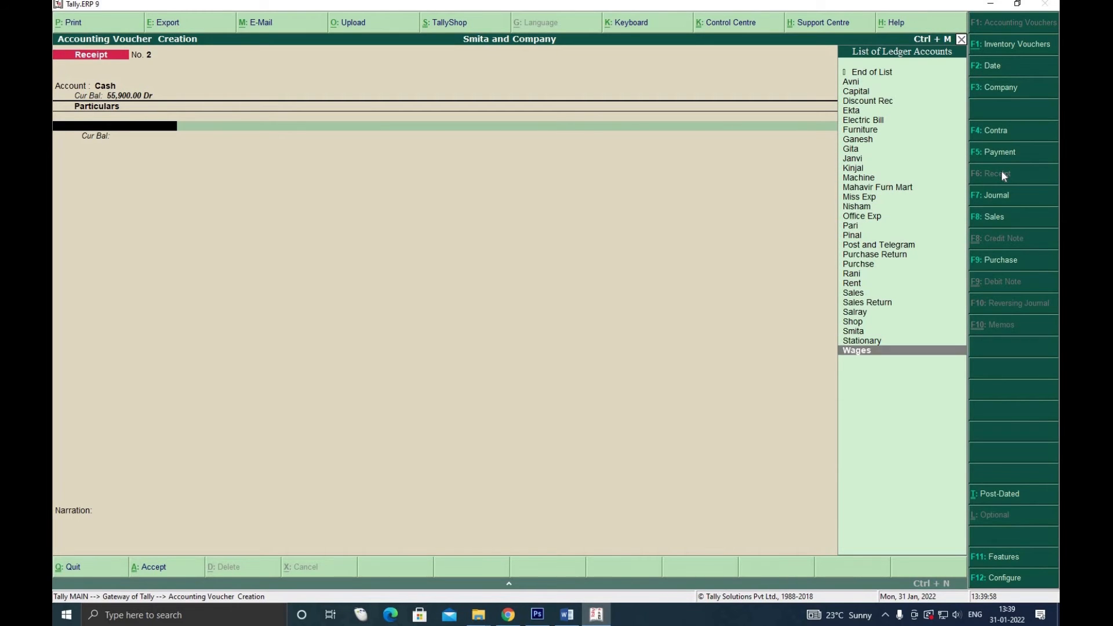
Create a ledger named Comm under Indirect Incomes from within the receipt voucher
{"action": "key", "text": "alt+c"}
{"action": "type", "text": "Comm"}
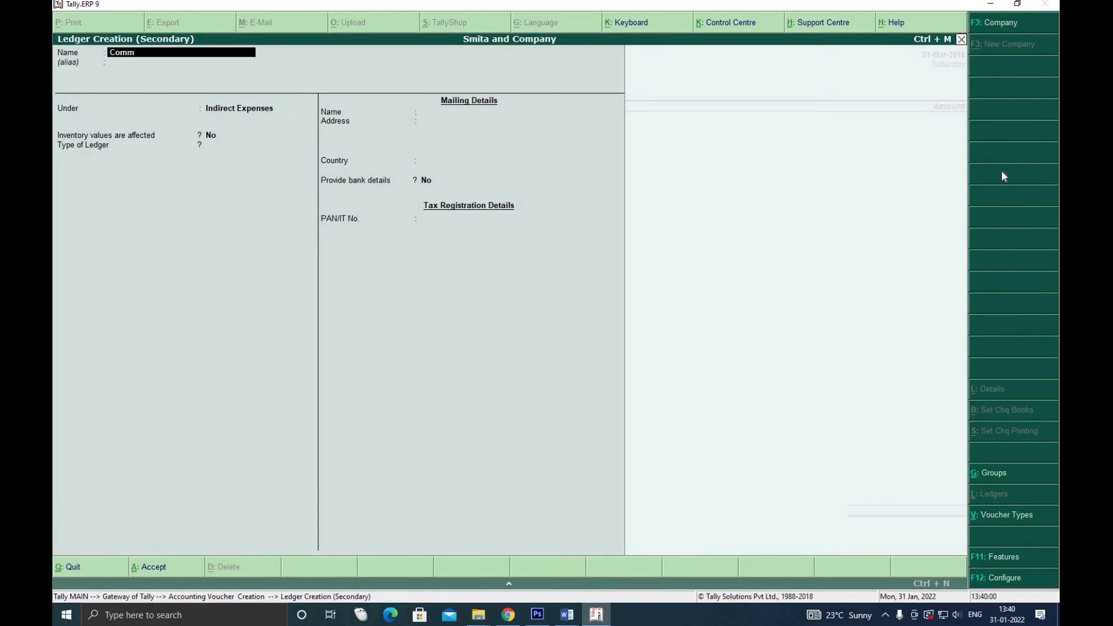
{"action": "key", "text": "Return"}
{"action": "key", "text": "Return"}
{"action": "key", "text": "BackSpace"}
{"action": "type", "text": "I"}
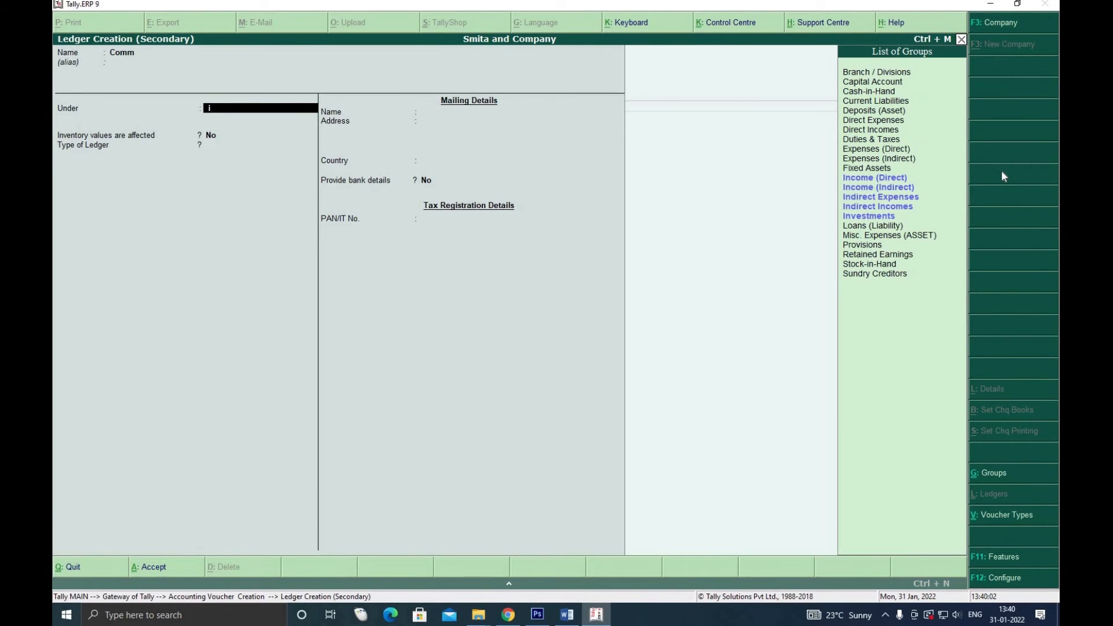
{"action": "key", "text": "Down"}
{"action": "key", "text": "Up"}
{"action": "key", "text": "Return"}
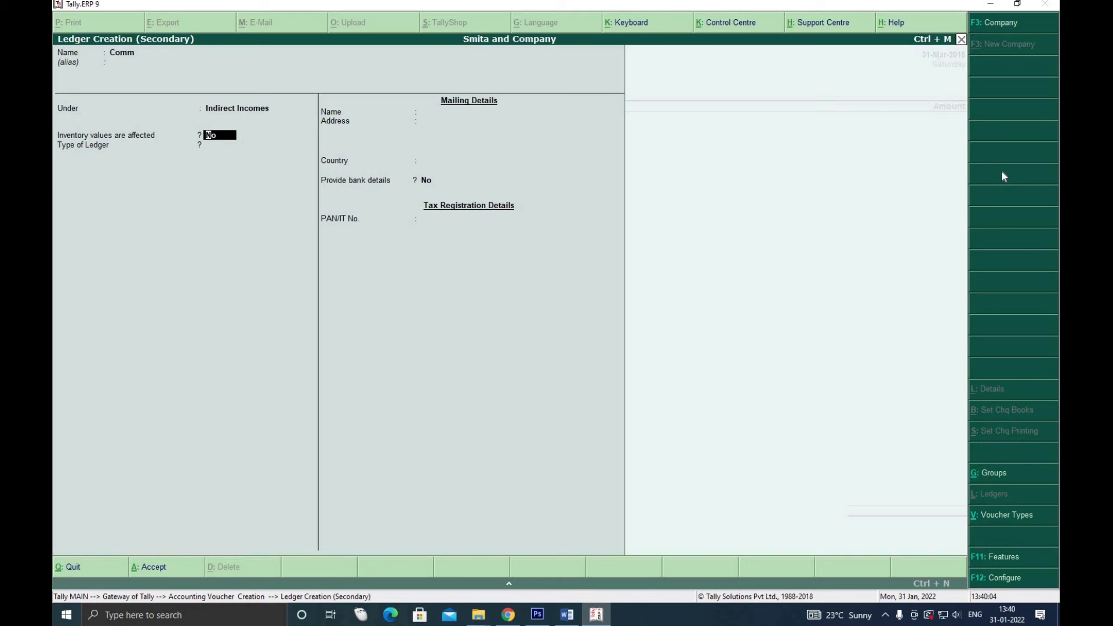
{"action": "key", "text": "ctrl+a"}
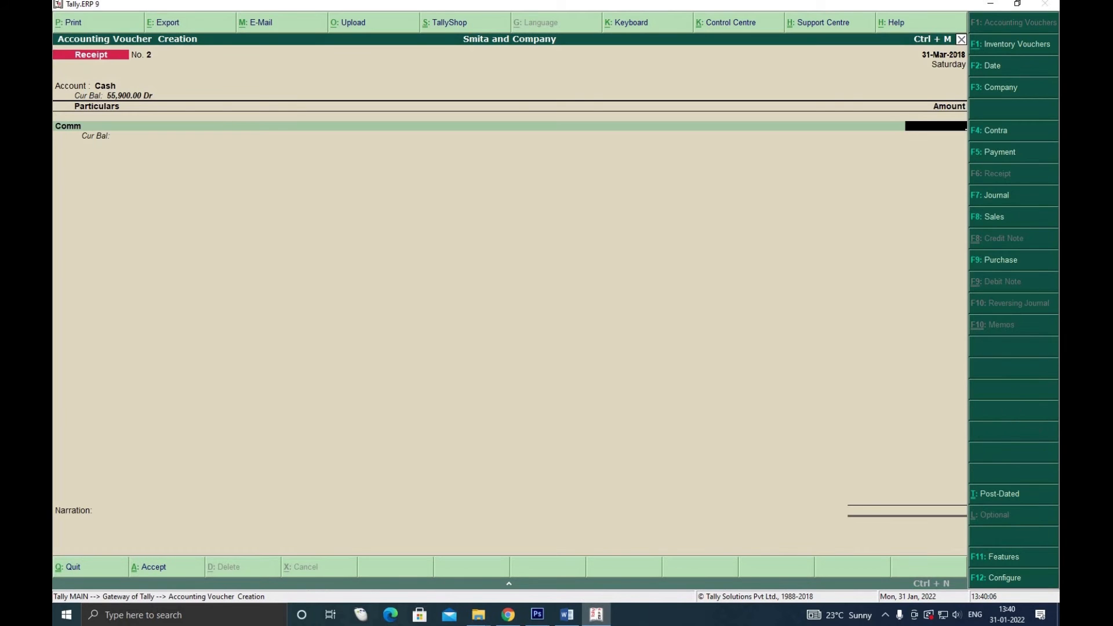
Check the amount of transaction 15 in the Word document, enter 300 for Comm in Tally and save the receipt
{"action": "left_click", "coordinate": [566, 614]}
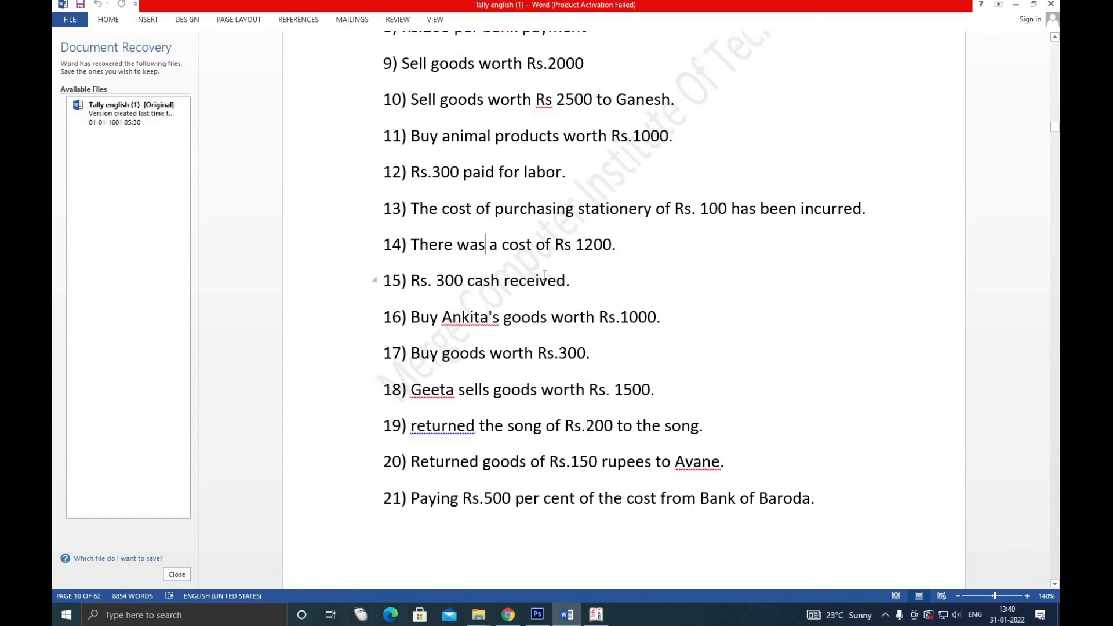
{"action": "left_click", "coordinate": [593, 617]}
{"action": "type", "text": "000"}
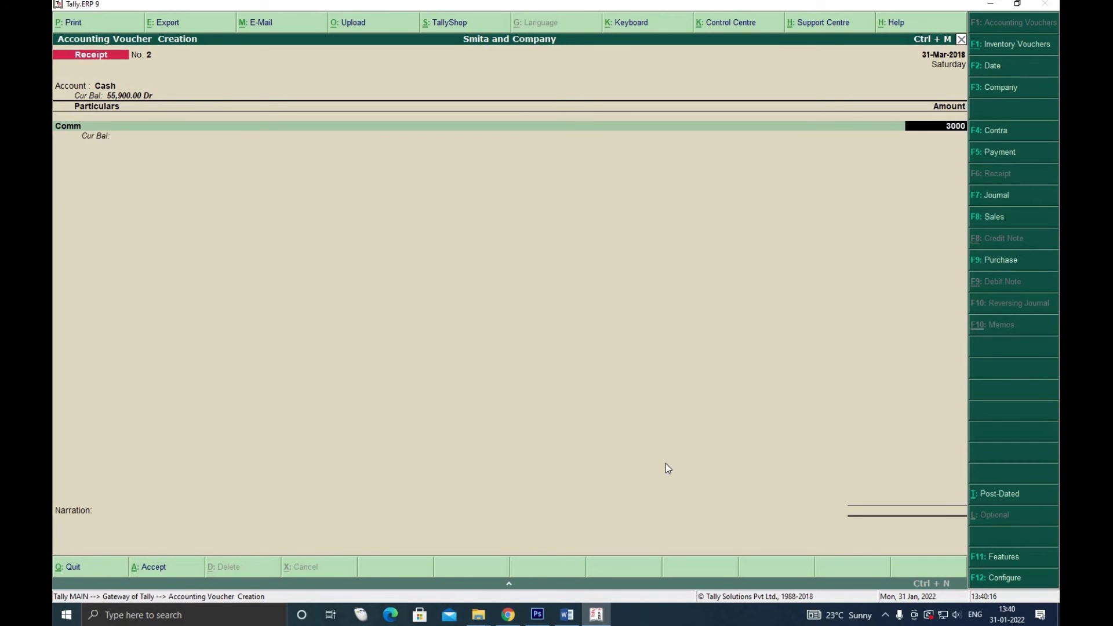
{"action": "key", "text": "BackSpace"}
{"action": "key", "text": "ctrl+a"}
Check transaction 16 in the Word document and start a purchase voucher in Tally with supplier invoice number 12 dated 31-Mar-2018
{"action": "left_click", "coordinate": [567, 613]}
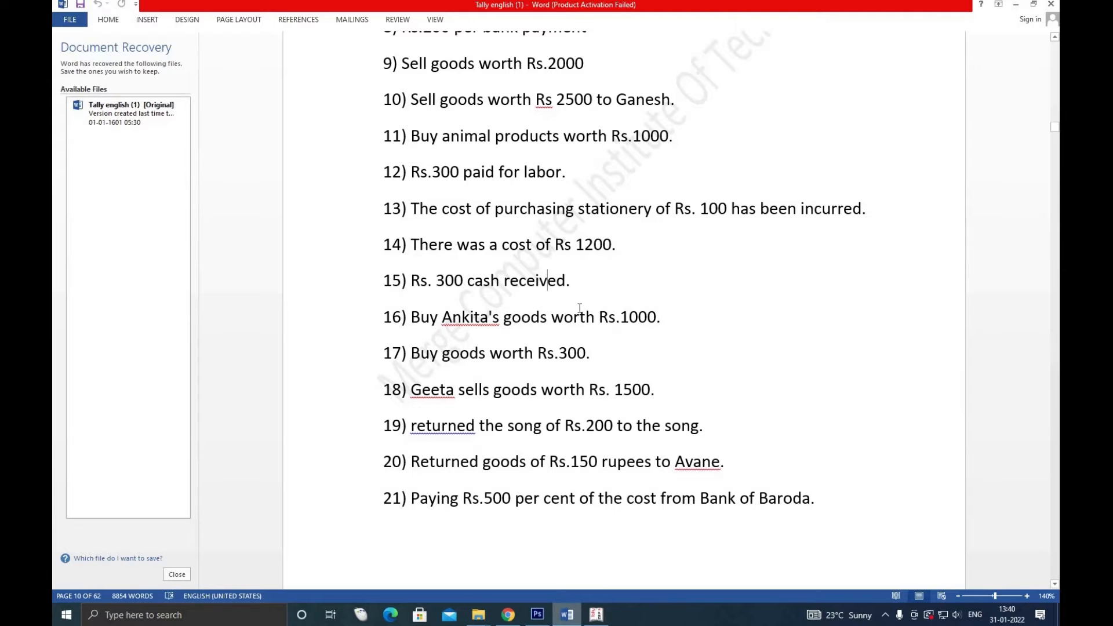
{"action": "scroll", "coordinate": [576, 306], "scroll_direction": "down", "scroll_amount": 3}
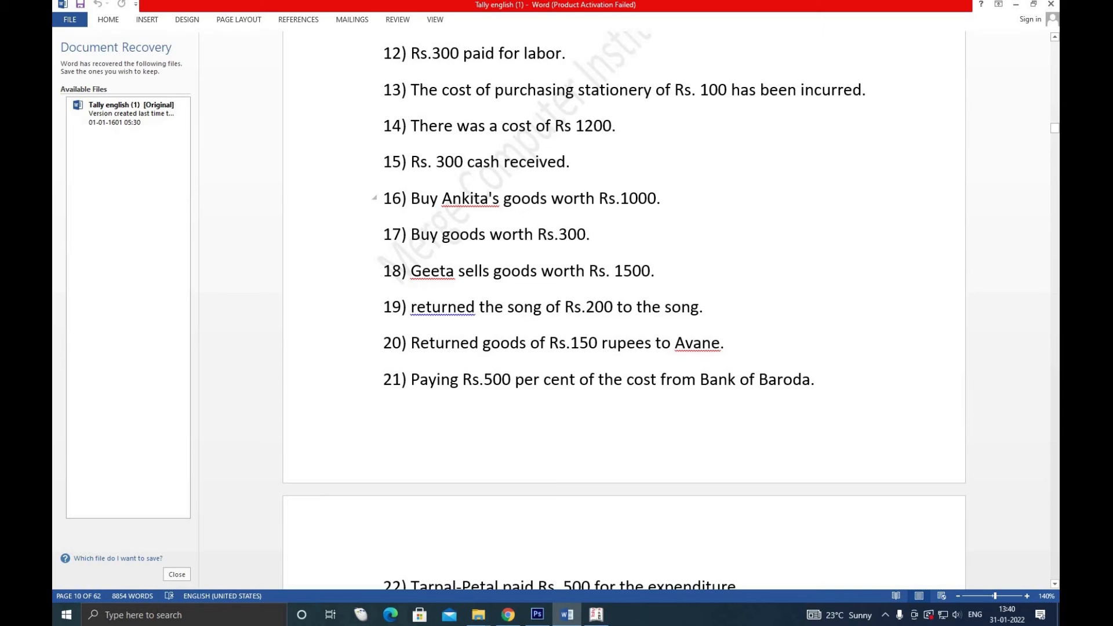
{"action": "left_click", "coordinate": [595, 615]}
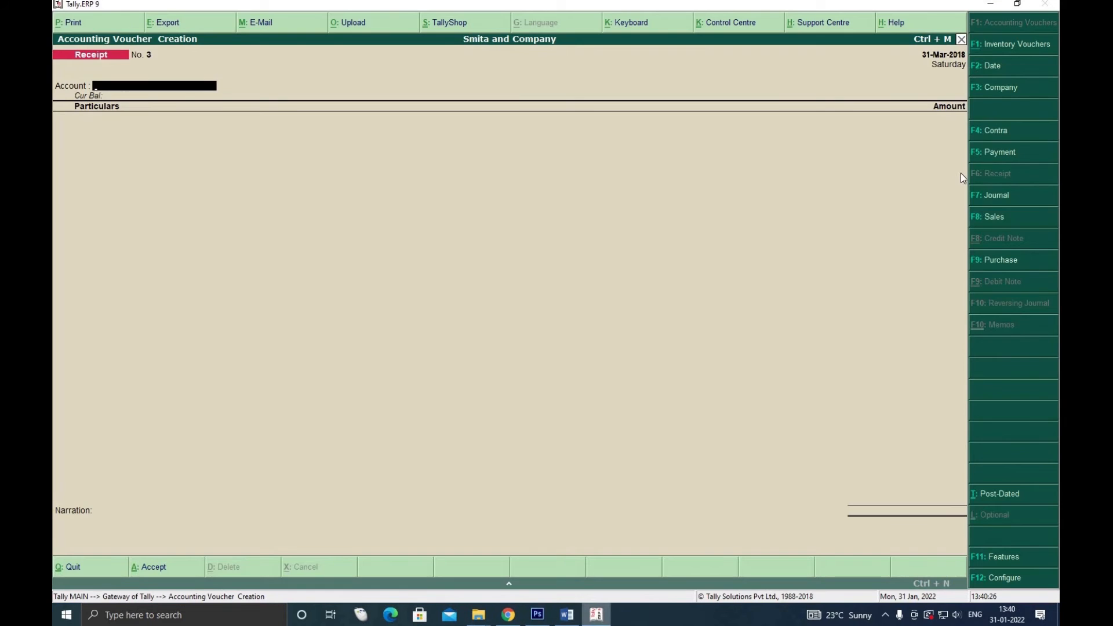
{"action": "left_click", "coordinate": [996, 260]}
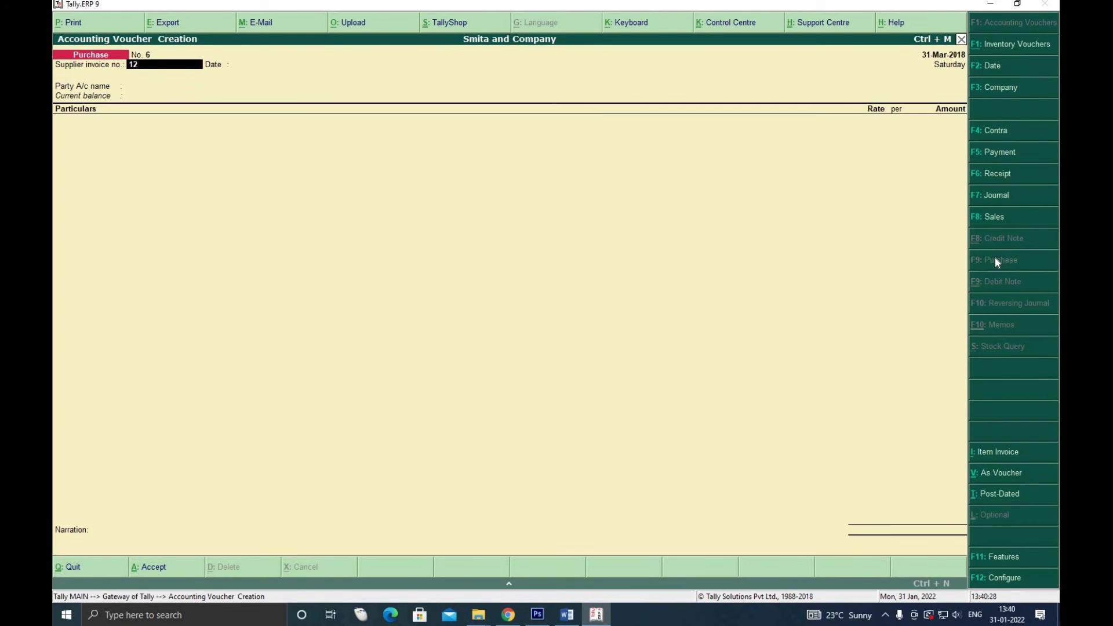
{"action": "type", "text": "12"}
{"action": "key", "text": "Return"}
{"action": "key", "text": "Return"}
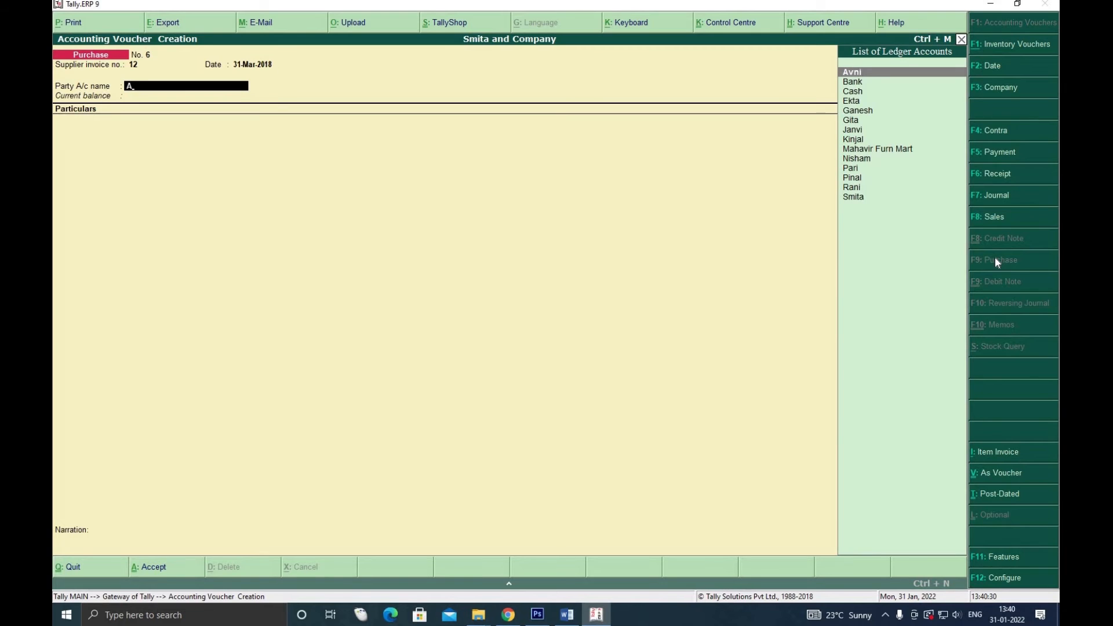
Look through the ledger accounts for the supplier named in transaction 16
{"action": "key", "text": "Down"}
{"action": "key", "text": "Down"}
{"action": "key", "text": "Down"}
{"action": "key", "text": "Down"}
{"action": "key", "text": "Down"}
{"action": "key", "text": "Down"}
{"action": "key", "text": "Down"}
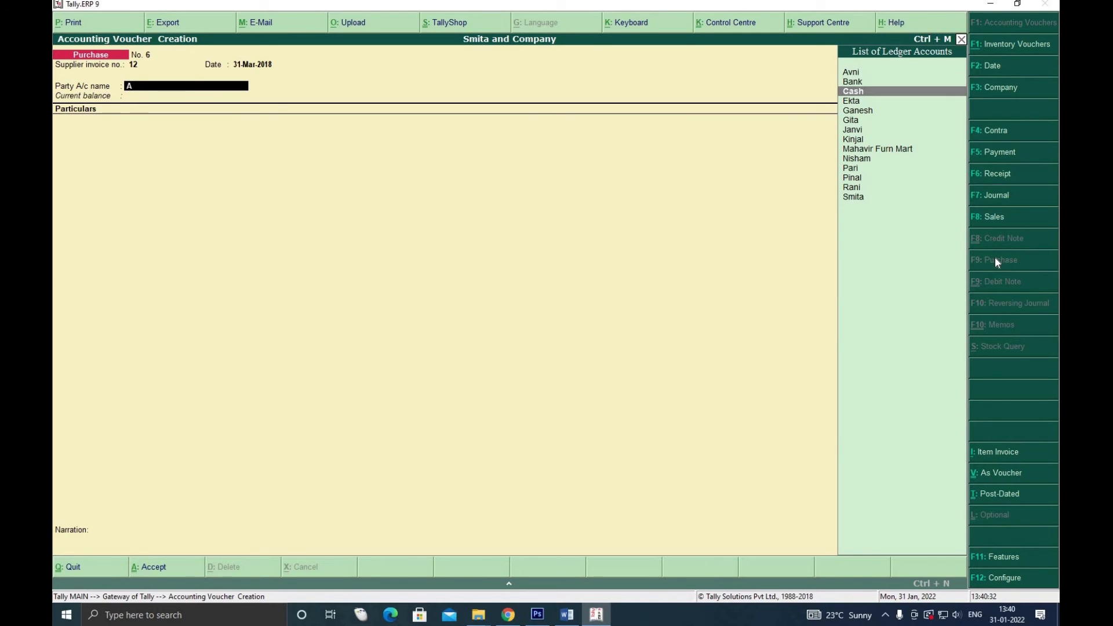
{"action": "key", "text": "Down"}
{"action": "key", "text": "Down"}
{"action": "key", "text": "Down"}
{"action": "key", "text": "Down"}
{"action": "key", "text": "Down"}
{"action": "key", "text": "Down"}
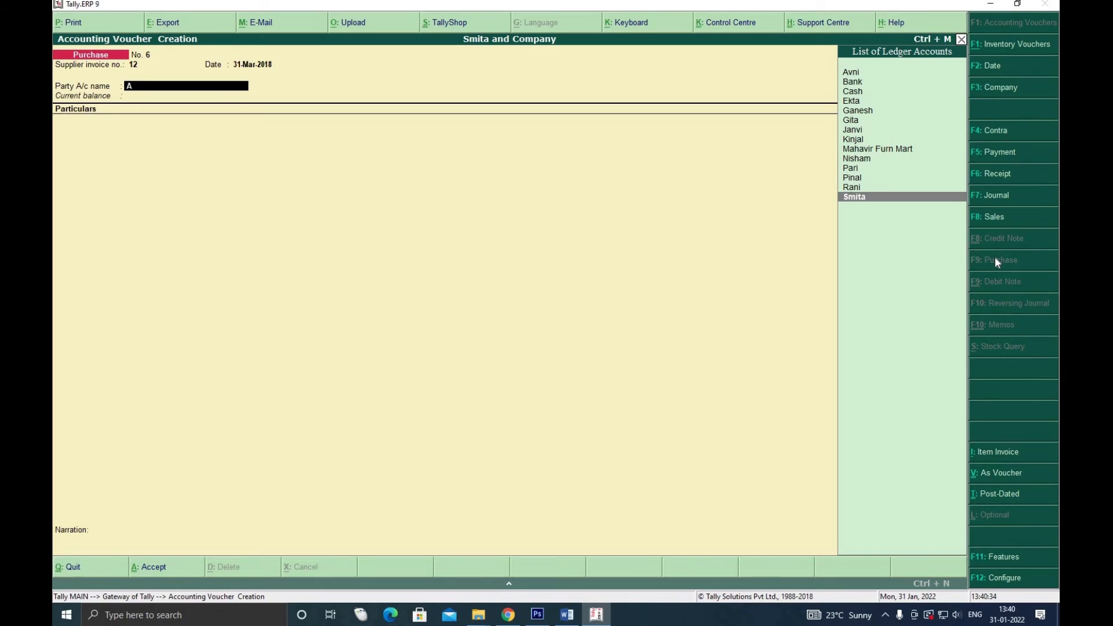
Create a ledger with the supplier's short name under Sundry Creditors and accept the default party details
{"action": "key", "text": "alt+c"}
{"action": "type", "text": "nk"}
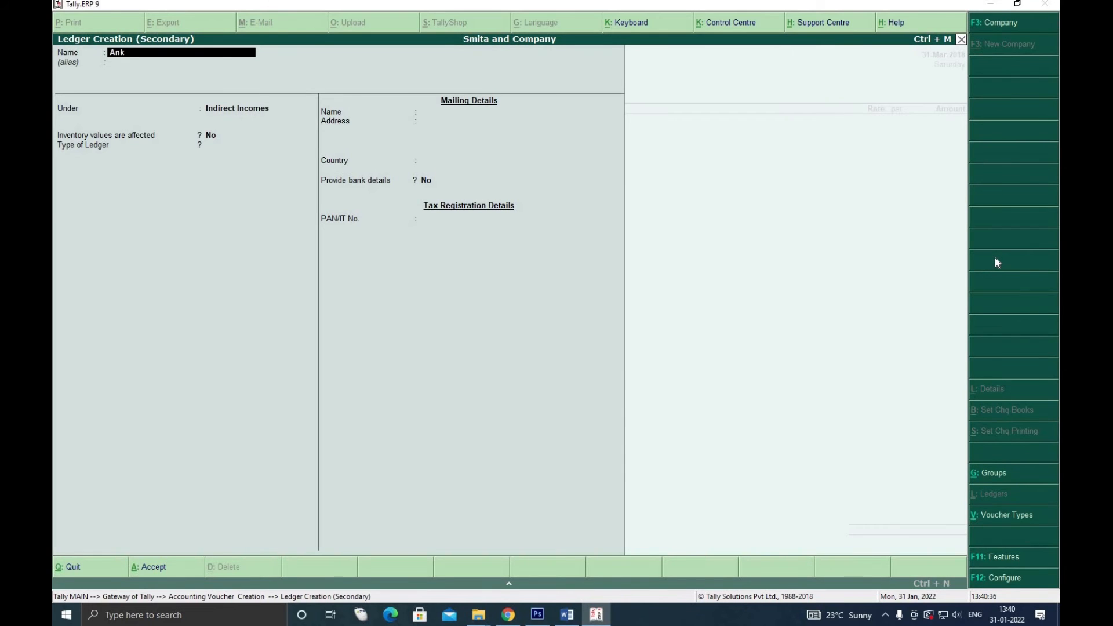
{"action": "key", "text": "Return"}
{"action": "type", "text": "S"}
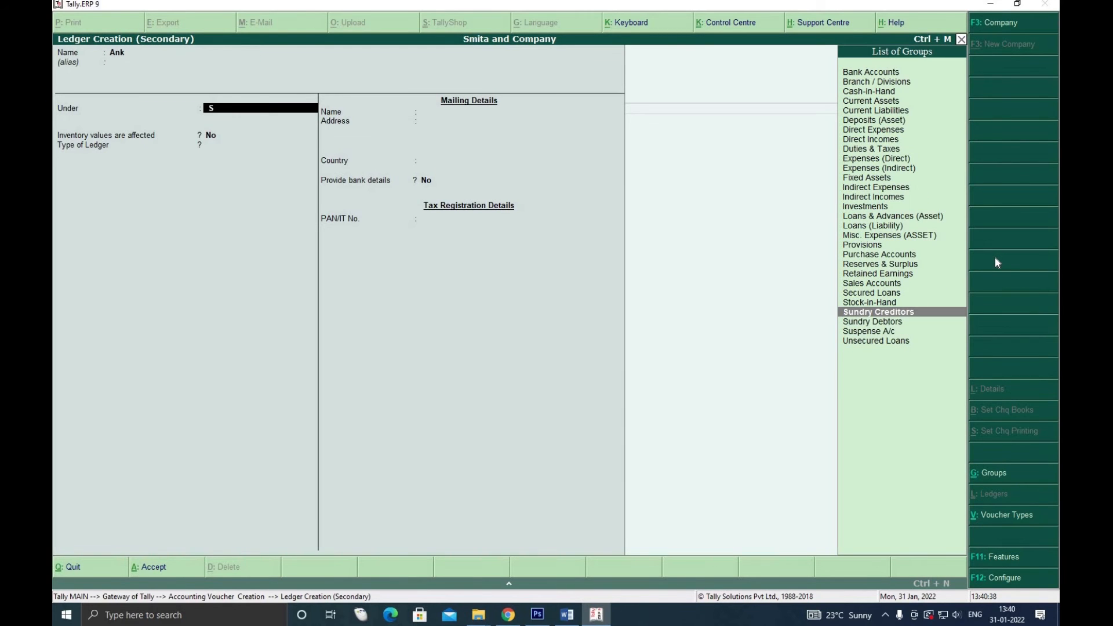
{"action": "key", "text": "Return"}
{"action": "key", "text": "ctrl+a"}
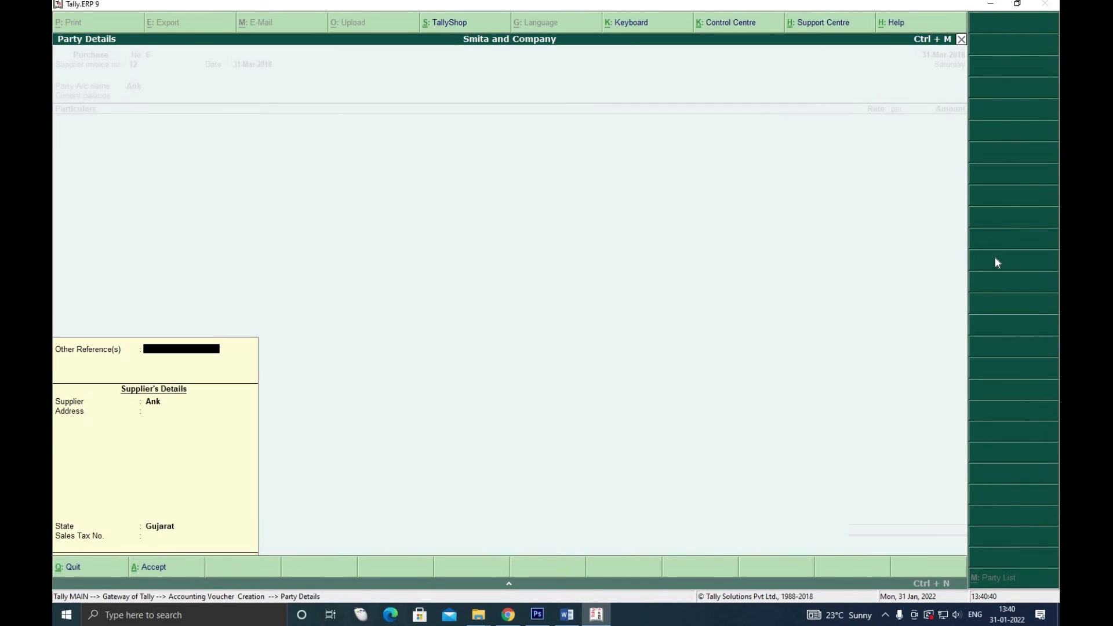
{"action": "key", "text": "ctrl+a"}
Allocate the purchase to the Purchse ledger with the 1000 given in the Word document and save the voucher
{"action": "type", "text": "P"}
{"action": "key", "text": "Down"}
{"action": "key", "text": "Down"}
{"action": "key", "text": "Down"}
{"action": "key", "text": "Return"}
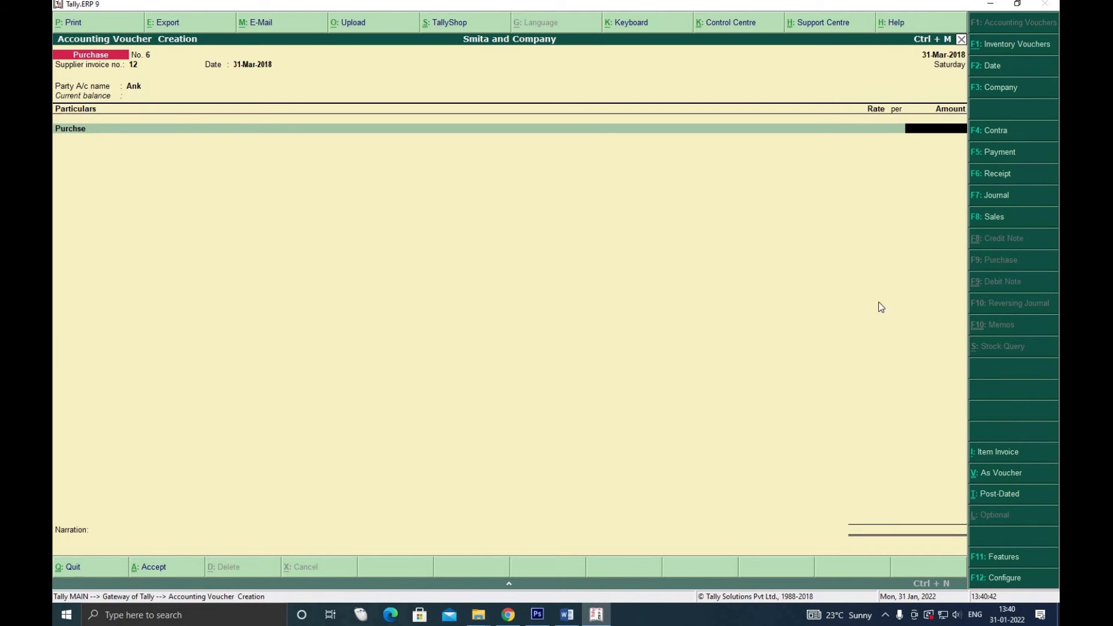
{"action": "left_click", "coordinate": [567, 614]}
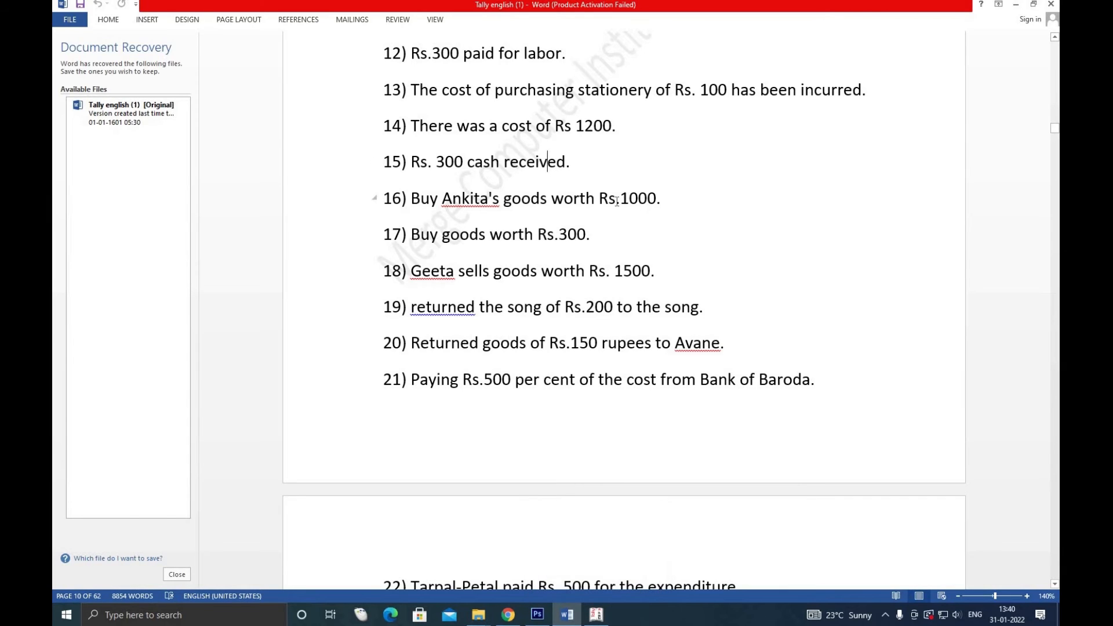
{"action": "left_click", "coordinate": [597, 614]}
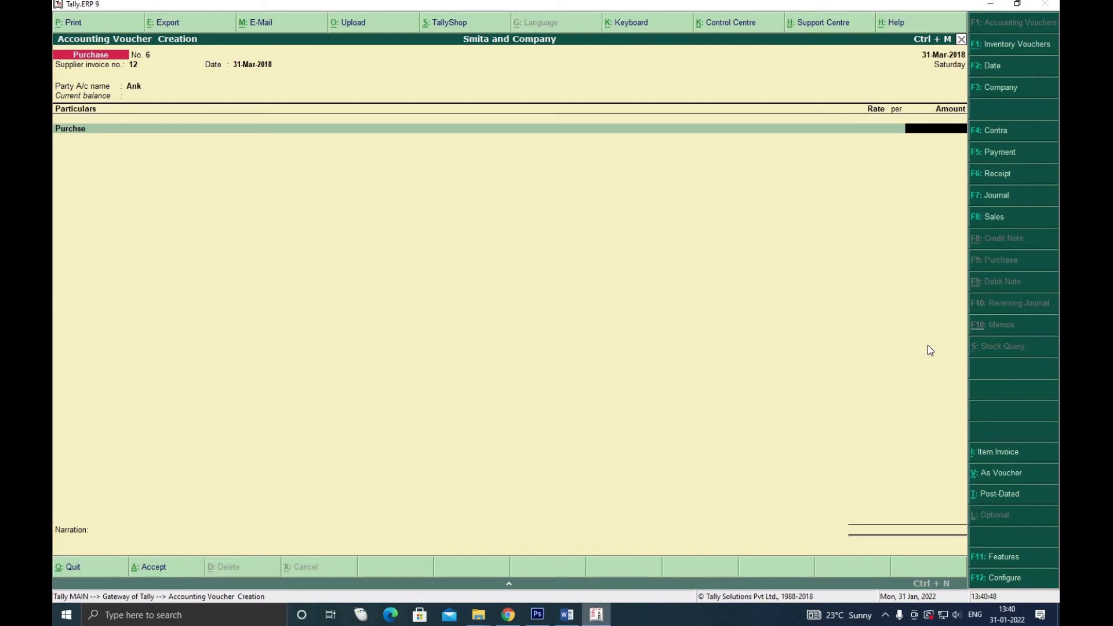
{"action": "type", "text": "1000"}
{"action": "key", "text": "ctrl+a"}
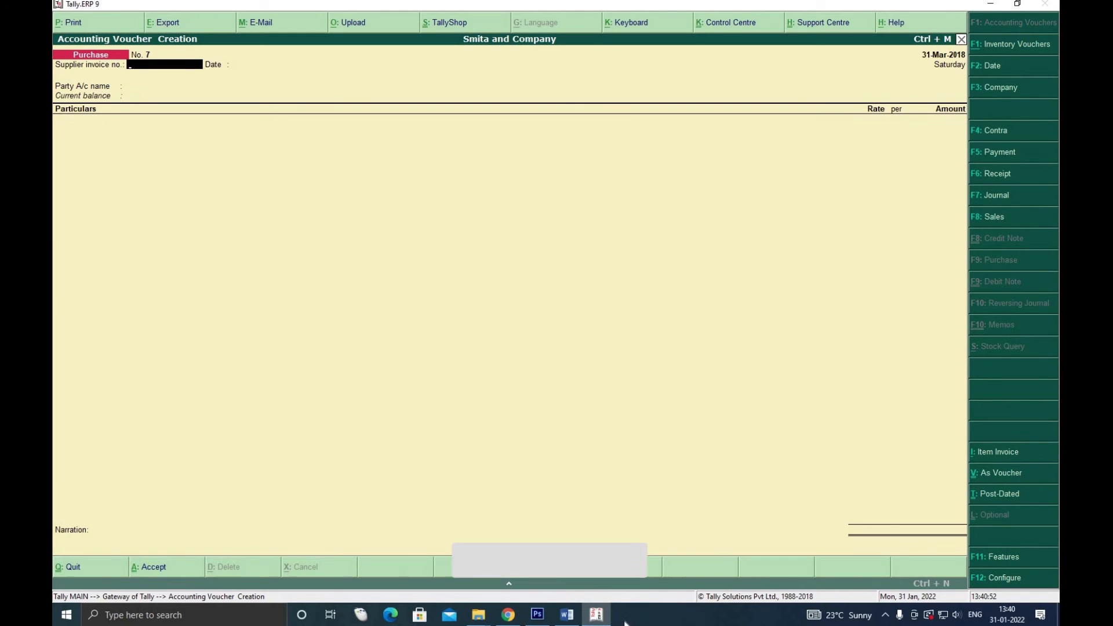
Check transaction 17 in the Word document and start a purchase voucher in Tally with supplier invoice number 12 and Cash as the party
{"action": "left_click", "coordinate": [567, 616]}
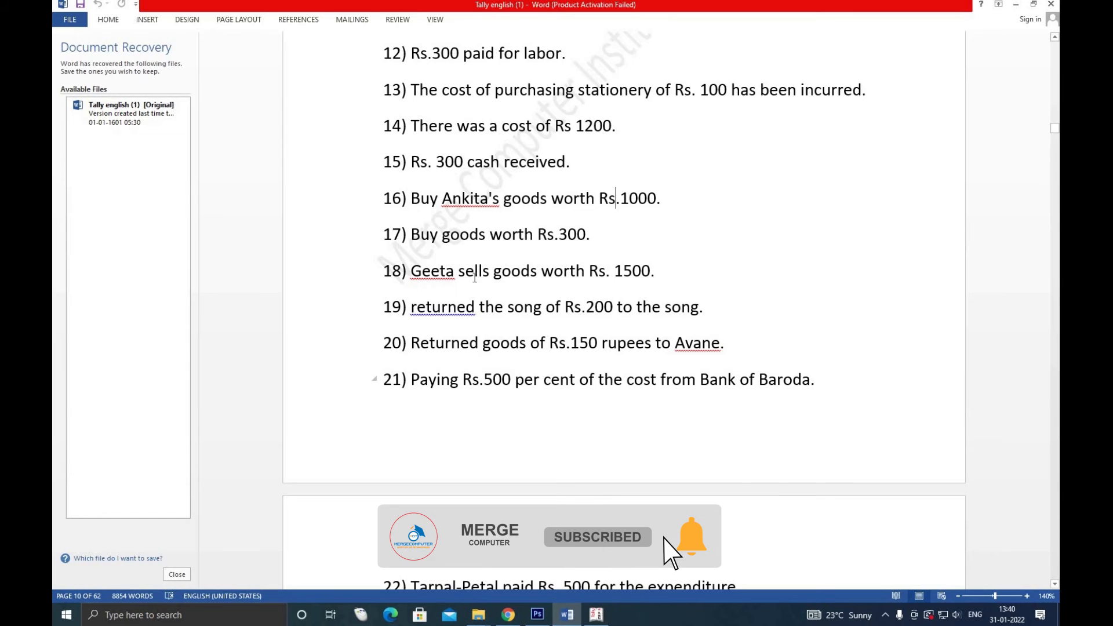
{"action": "left_click", "coordinate": [477, 234]}
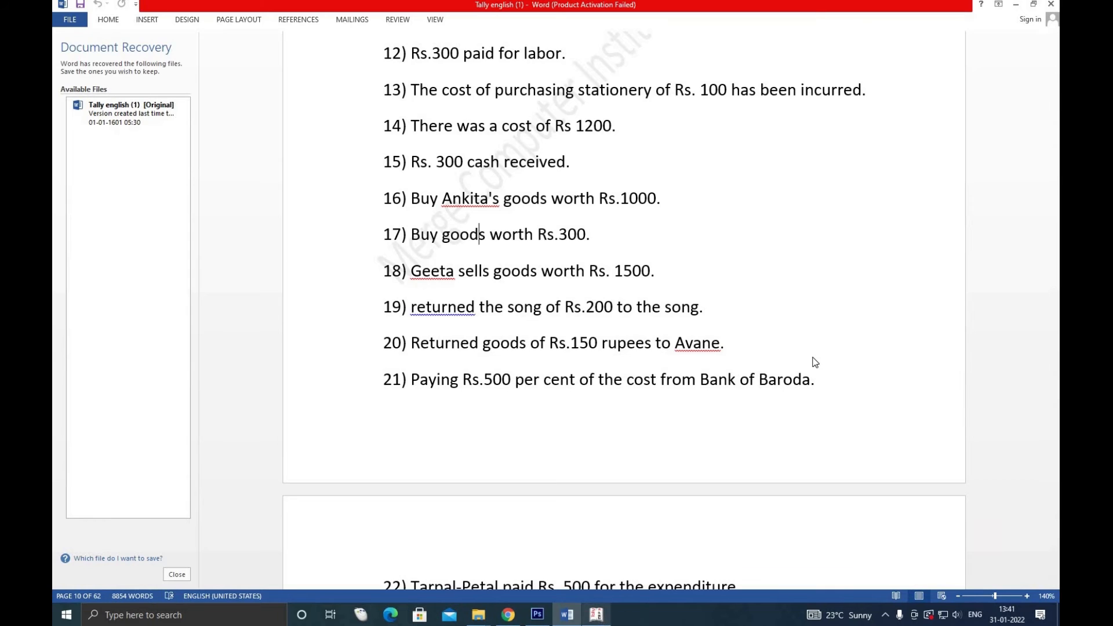
{"action": "key", "text": "alt+Tab"}
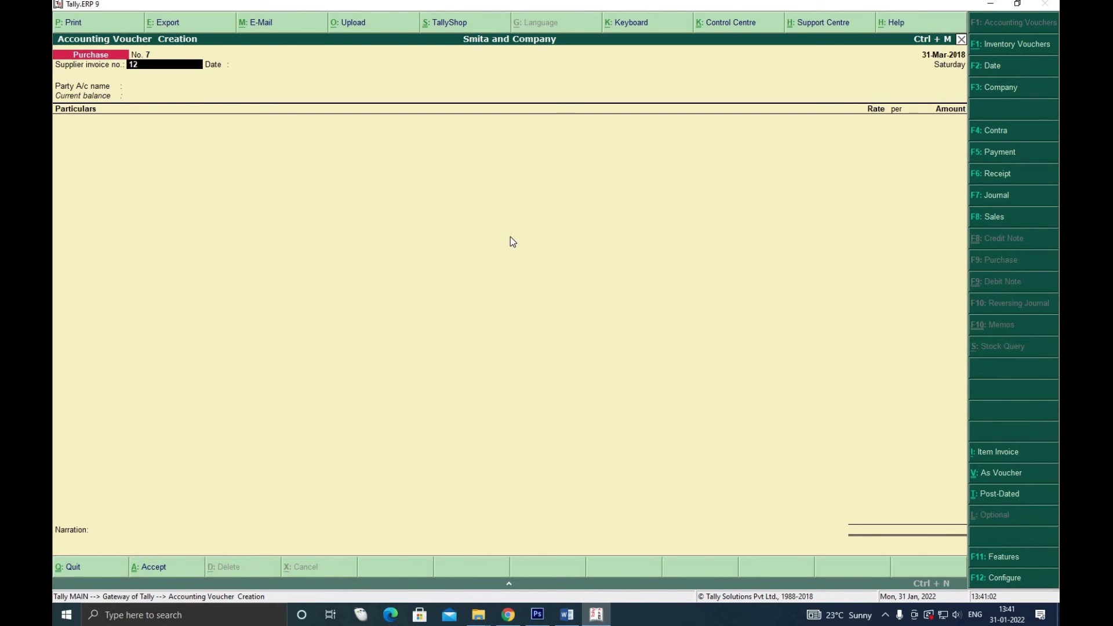
{"action": "key", "text": "Return"}
{"action": "key", "text": "Return"}
{"action": "type", "text": "cash"}
{"action": "key", "text": "Return"}
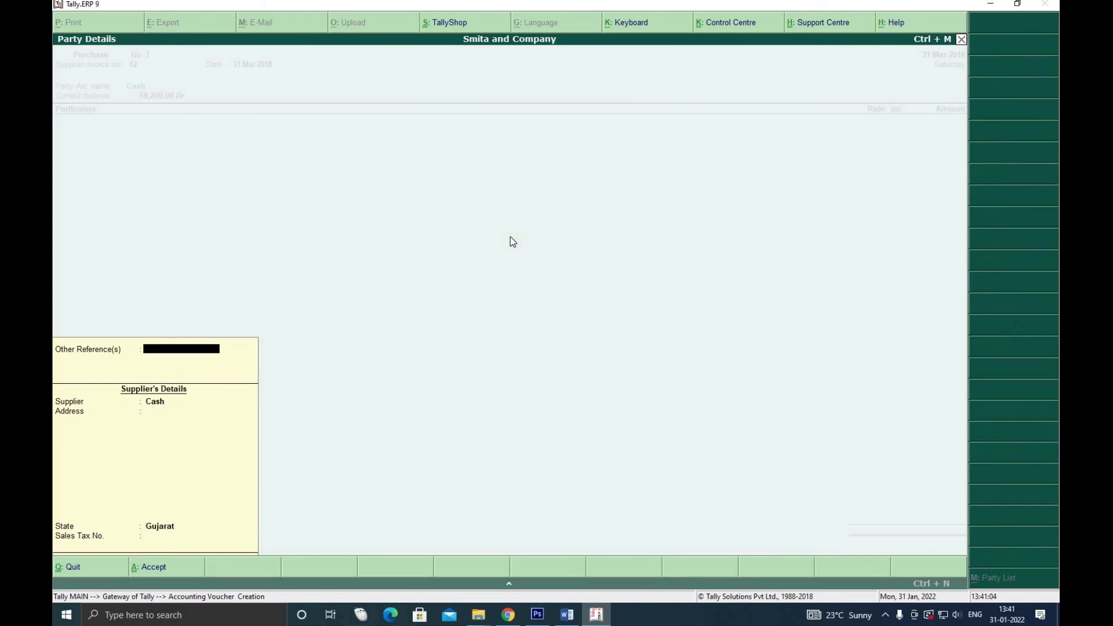
{"action": "key", "text": "Return"}
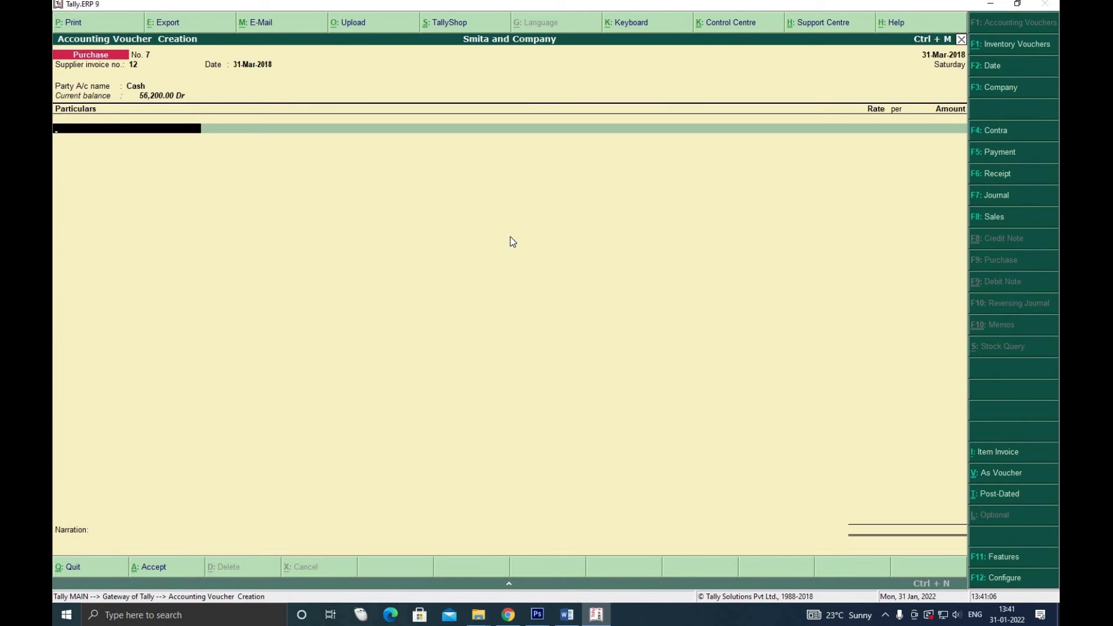
Allocate 300 to the Purchse ledger in the cash purchase voucher and save it
{"action": "type", "text": "pur"}
{"action": "key", "text": "Return"}
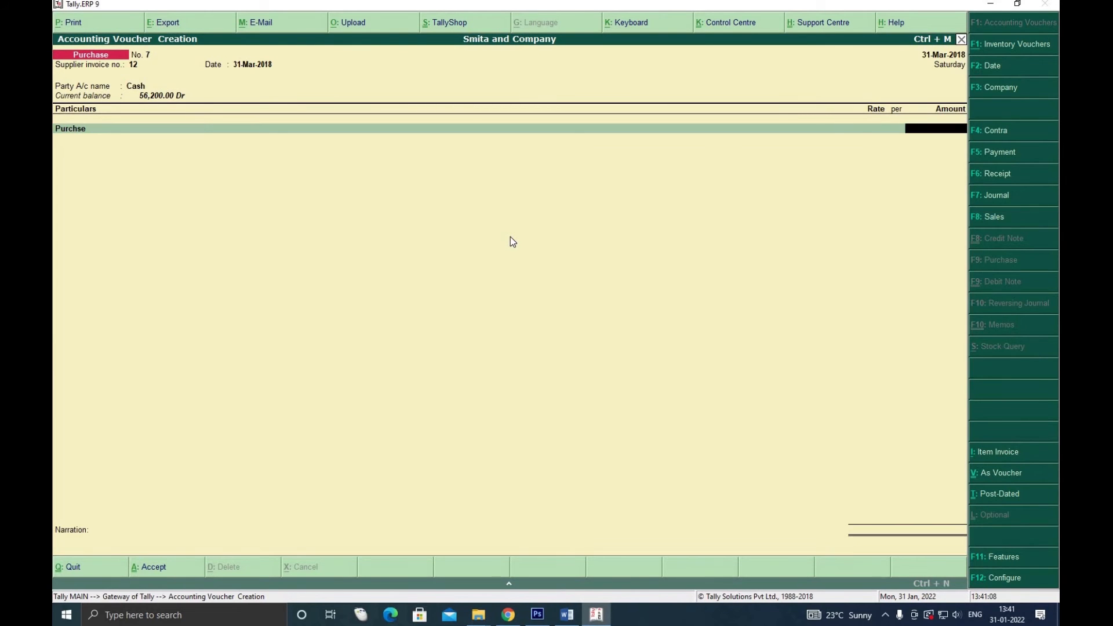
{"action": "type", "text": "300"}
{"action": "key", "text": "ctrl+a"}
Check transaction 18 in the Word document and start a sales voucher in Tally with reference number 12
{"action": "left_click", "coordinate": [567, 615]}
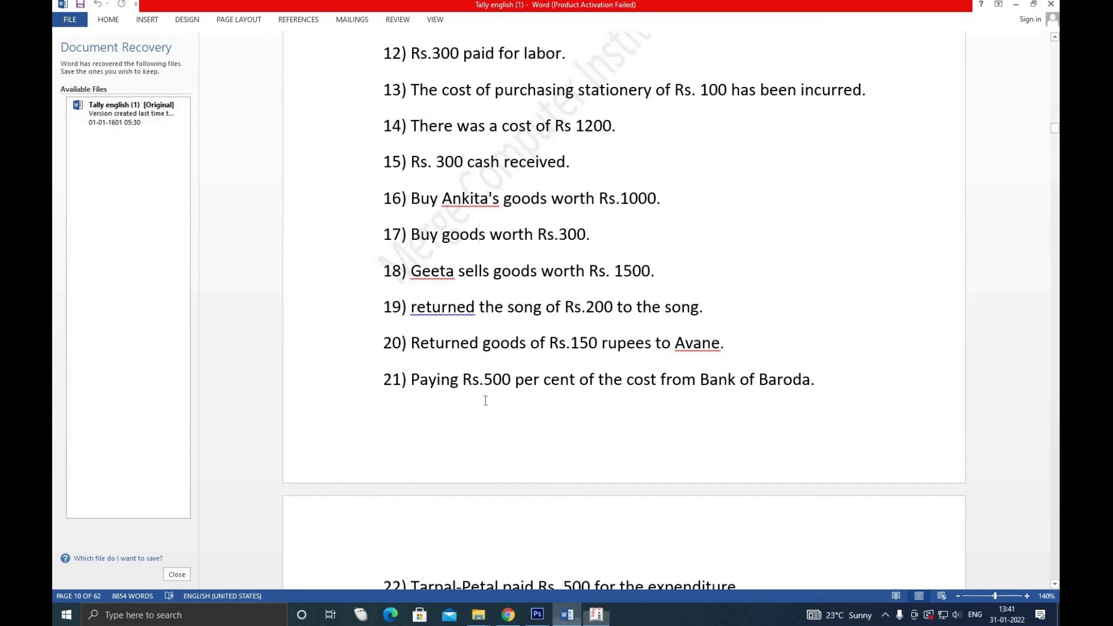
{"action": "scroll", "coordinate": [465, 295], "scroll_direction": "down", "scroll_amount": 1}
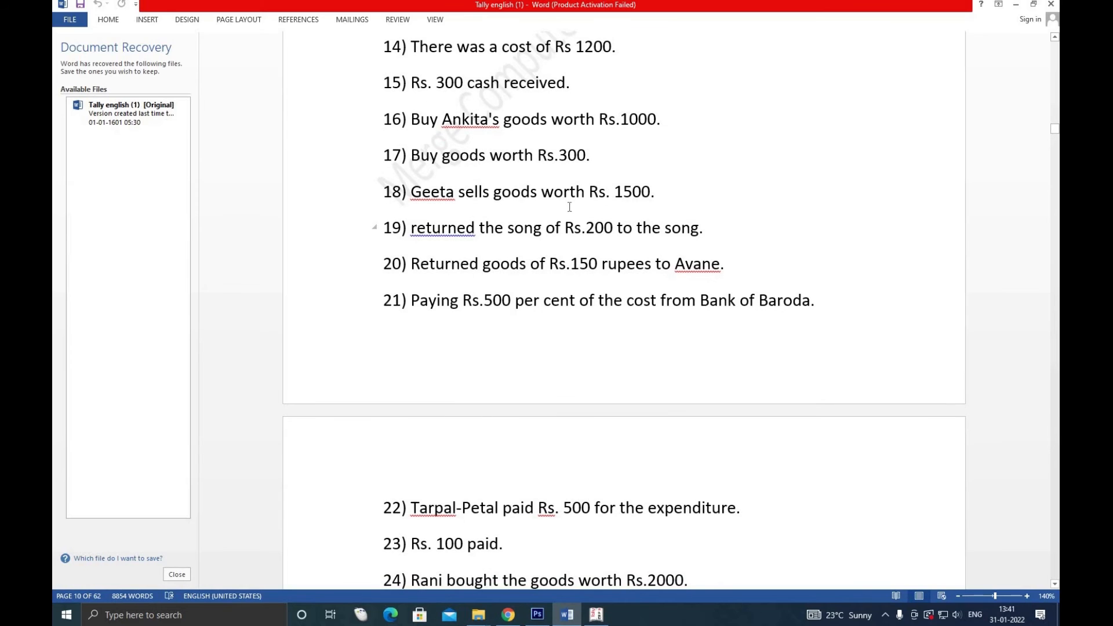
{"action": "scroll", "coordinate": [551, 253], "scroll_direction": "down", "scroll_amount": 1}
{"action": "scroll", "coordinate": [548, 253], "scroll_direction": "down", "scroll_amount": 5}
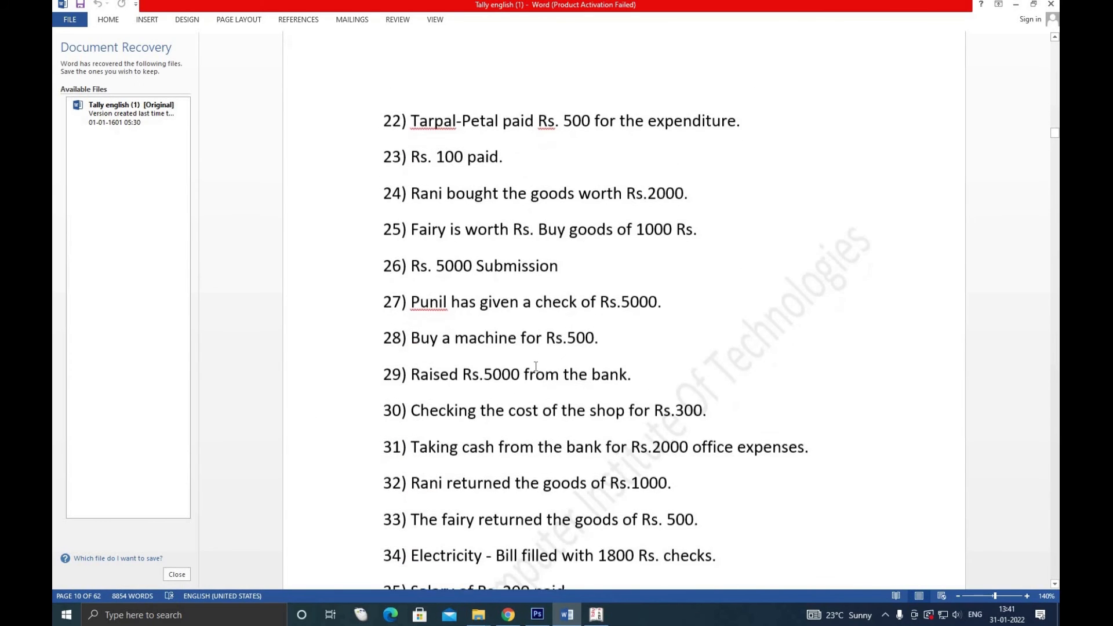
{"action": "scroll", "coordinate": [514, 199], "scroll_direction": "up", "scroll_amount": 5}
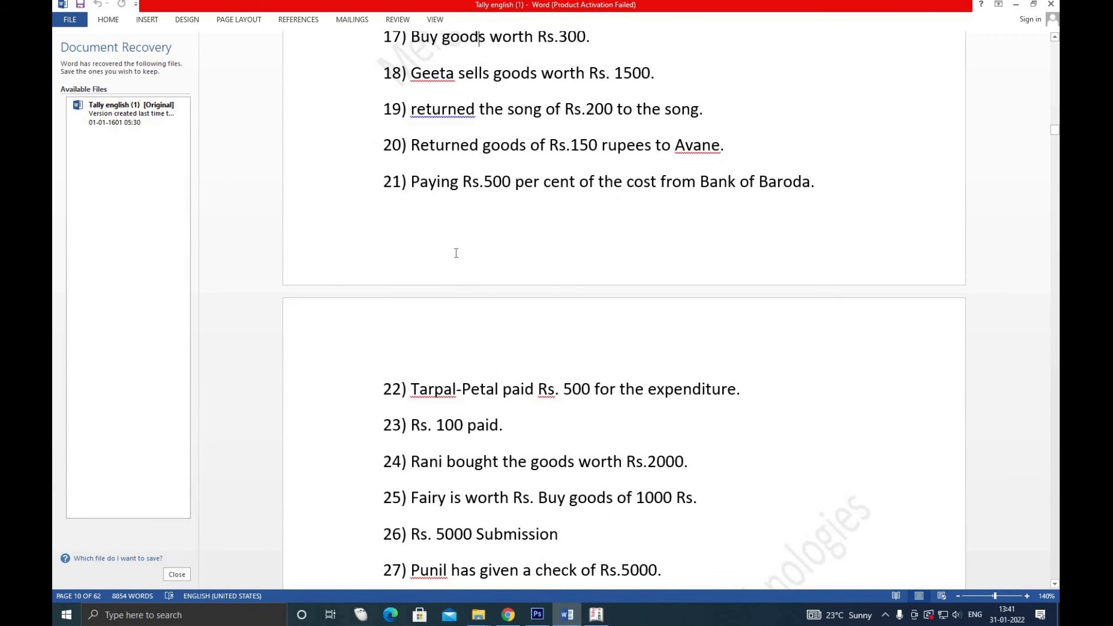
{"action": "scroll", "coordinate": [454, 251], "scroll_direction": "up", "scroll_amount": 1}
{"action": "left_click", "coordinate": [445, 152]}
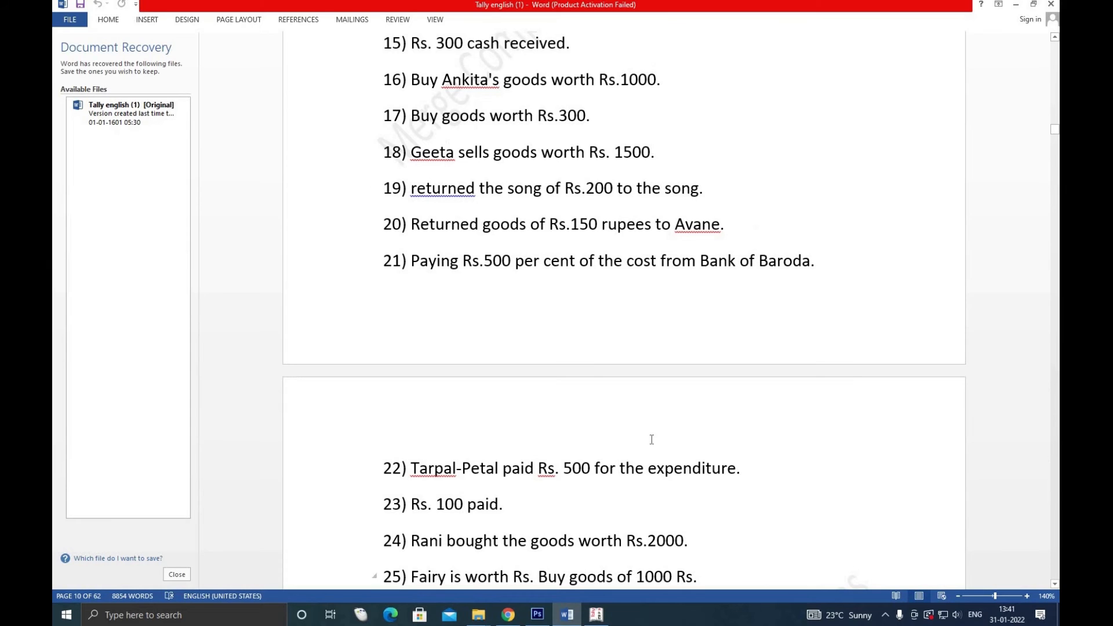
{"action": "left_click", "coordinate": [596, 614]}
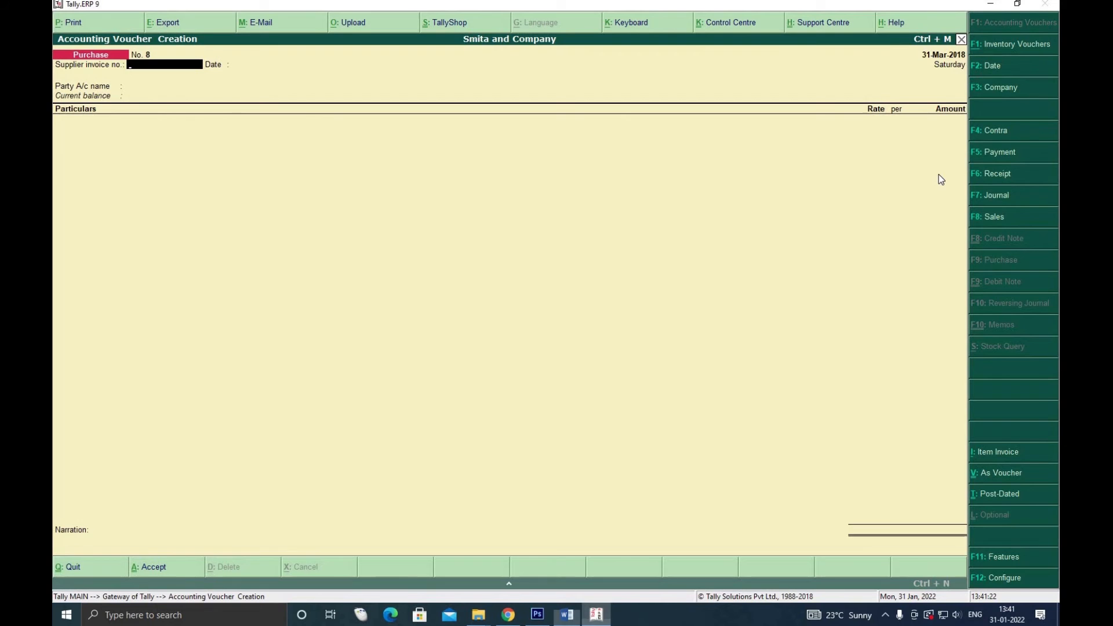
{"action": "left_click", "coordinate": [1040, 218]}
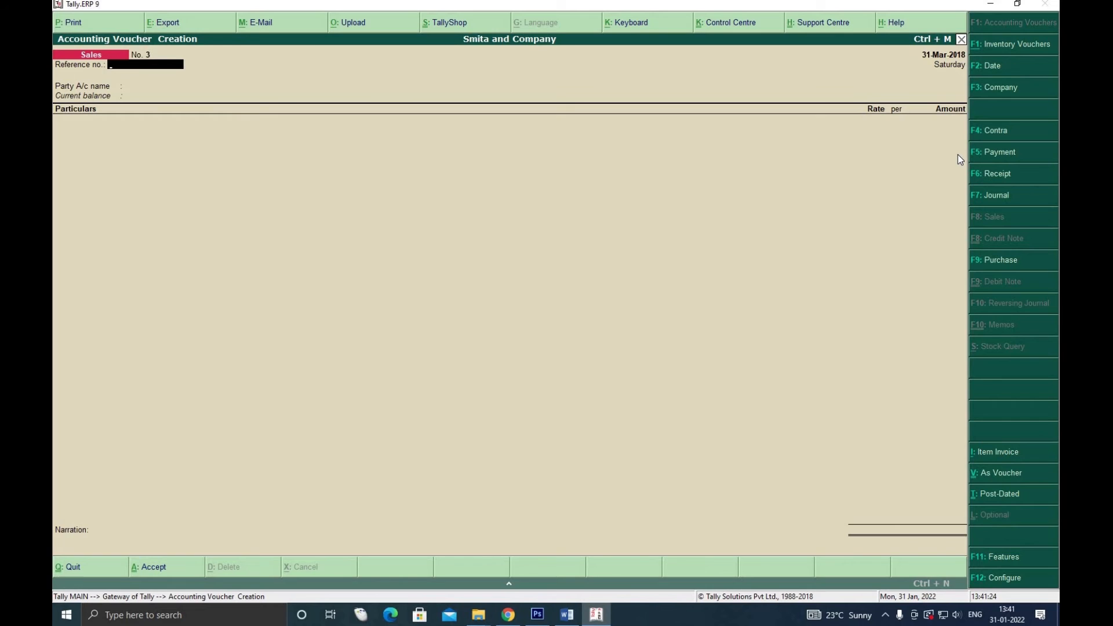
{"action": "type", "text": "12"}
{"action": "key", "text": "Return"}
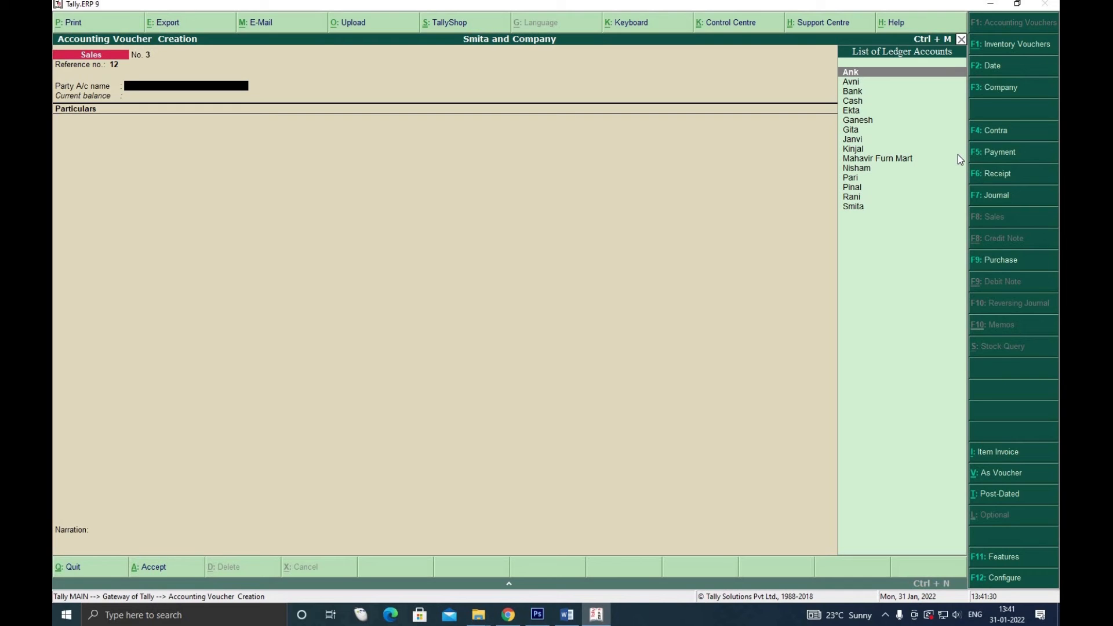
Choose the ledger of the party named in transaction 18 for the sales voucher and accept the default party details
{"action": "type", "text": "G"}
{"action": "key", "text": "Down"}
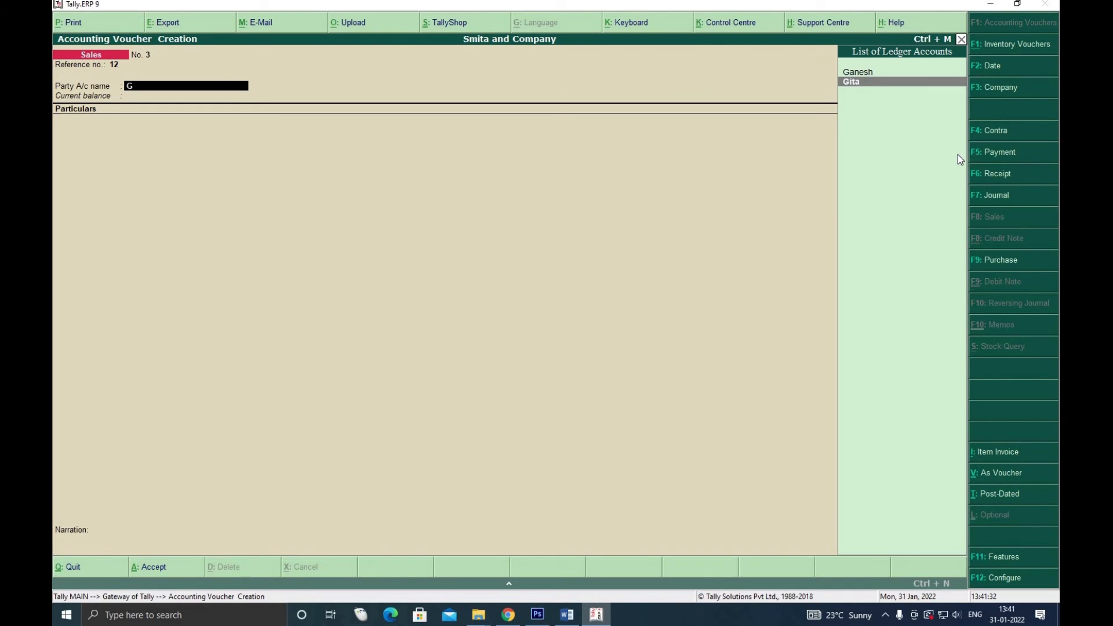
{"action": "key", "text": "Return"}
{"action": "key", "text": "Return"}
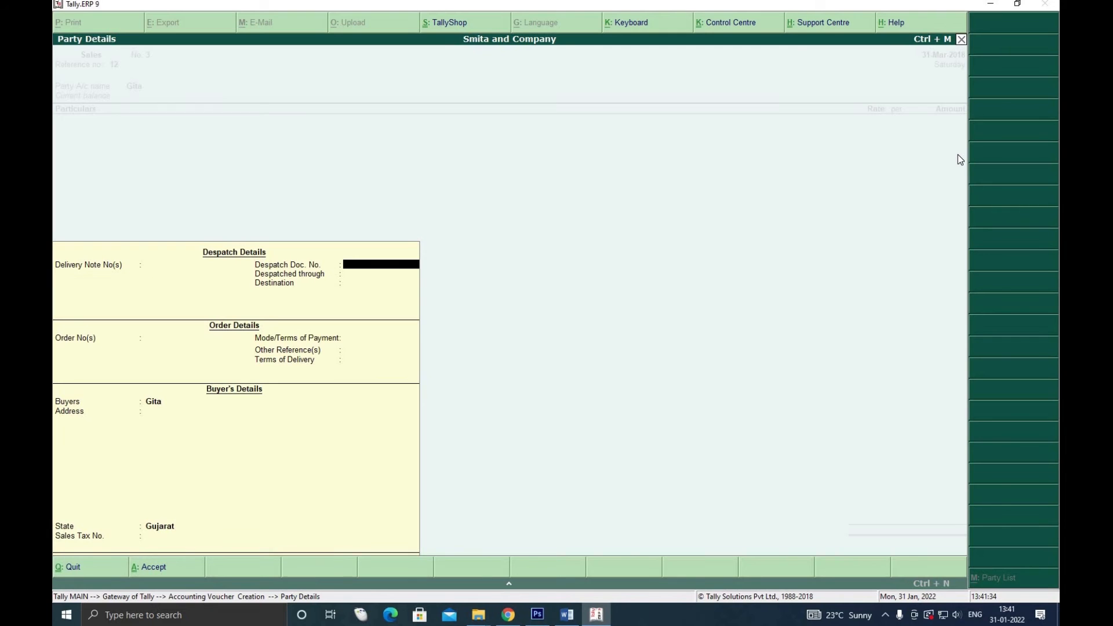
{"action": "key", "text": "ctrl+a"}
Allocate the sale to the Sales ledger with the amount 1500 and save the sales voucher
{"action": "type", "text": "S"}
{"action": "key", "text": "Down"}
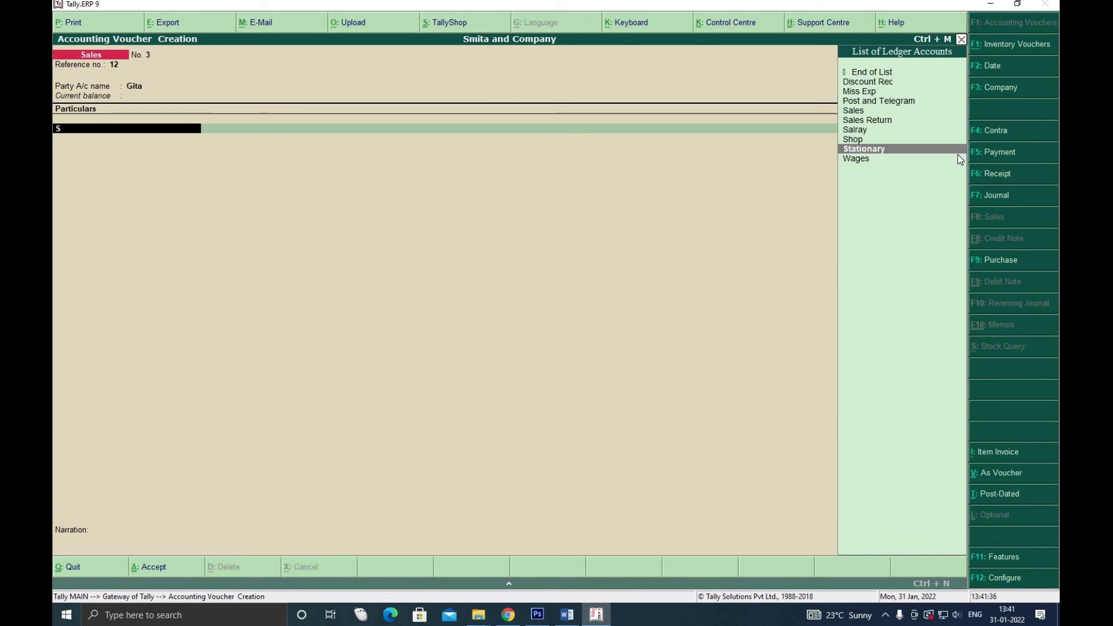
{"action": "key", "text": "Up"}
{"action": "key", "text": "Up"}
{"action": "key", "text": "Up"}
{"action": "key", "text": "Up"}
{"action": "key", "text": "Return"}
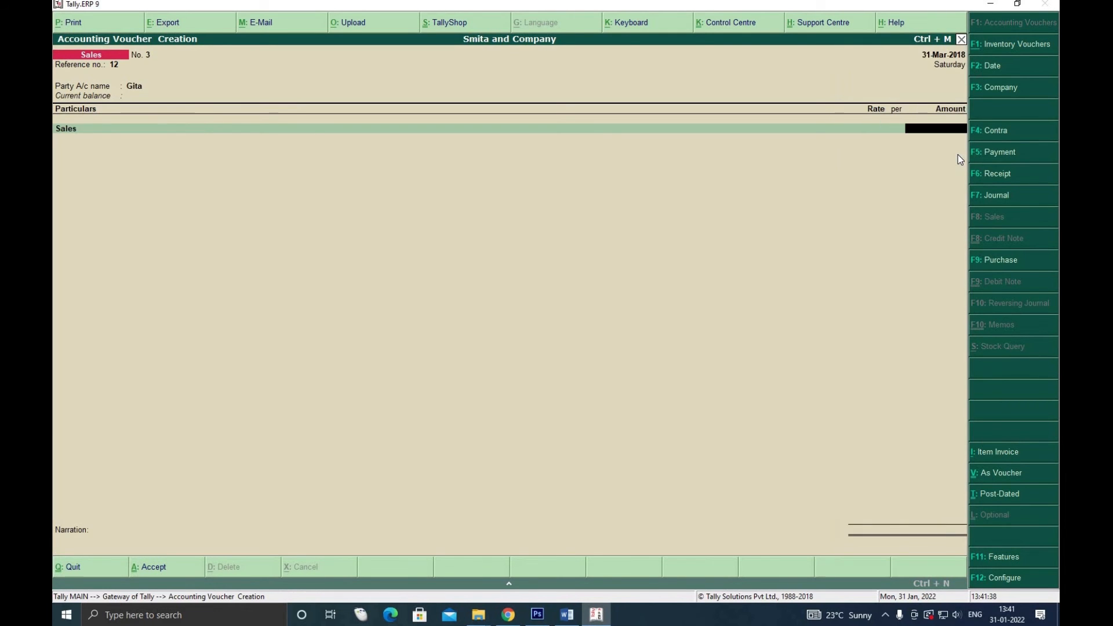
{"action": "left_click", "coordinate": [575, 618]}
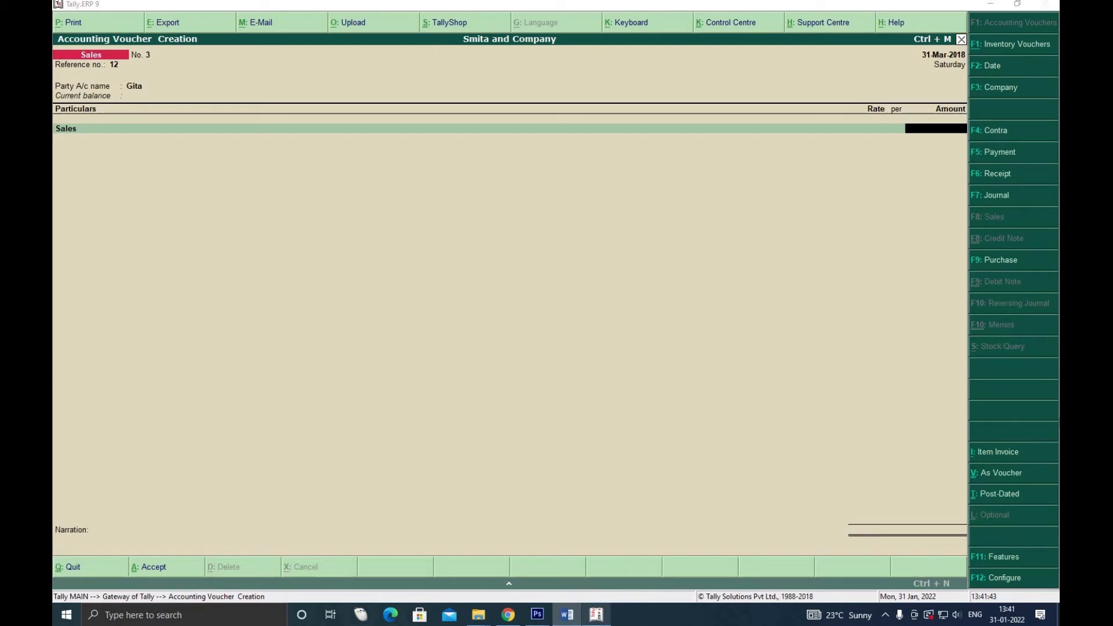
{"action": "left_click", "coordinate": [572, 618]}
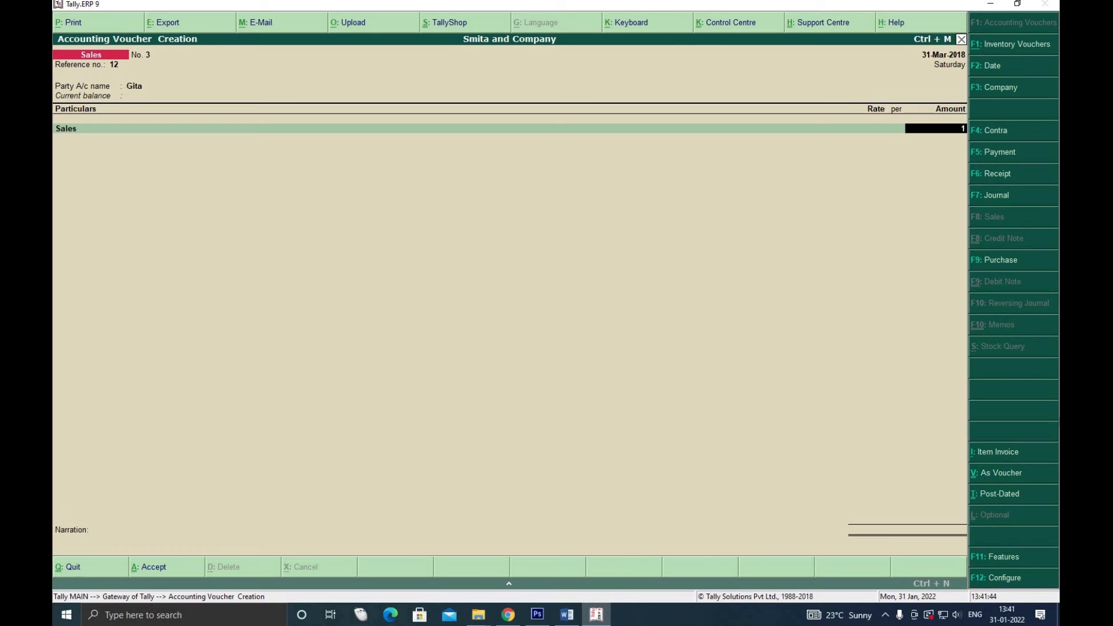
{"action": "type", "text": "500"}
{"action": "key", "text": "ctrl+a"}
Check transaction 20 in the Word document and start a journal voucher in Tally debiting Purchase Return without inventory allocations
{"action": "left_click", "coordinate": [566, 614]}
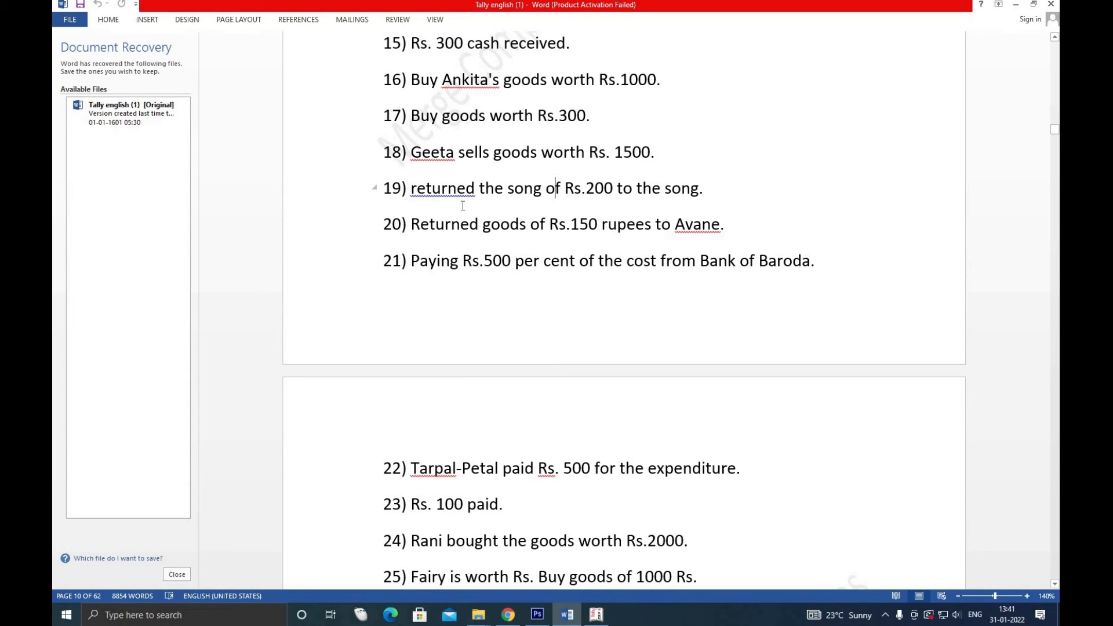
{"action": "left_click", "coordinate": [480, 225]}
{"action": "left_click", "coordinate": [596, 614]}
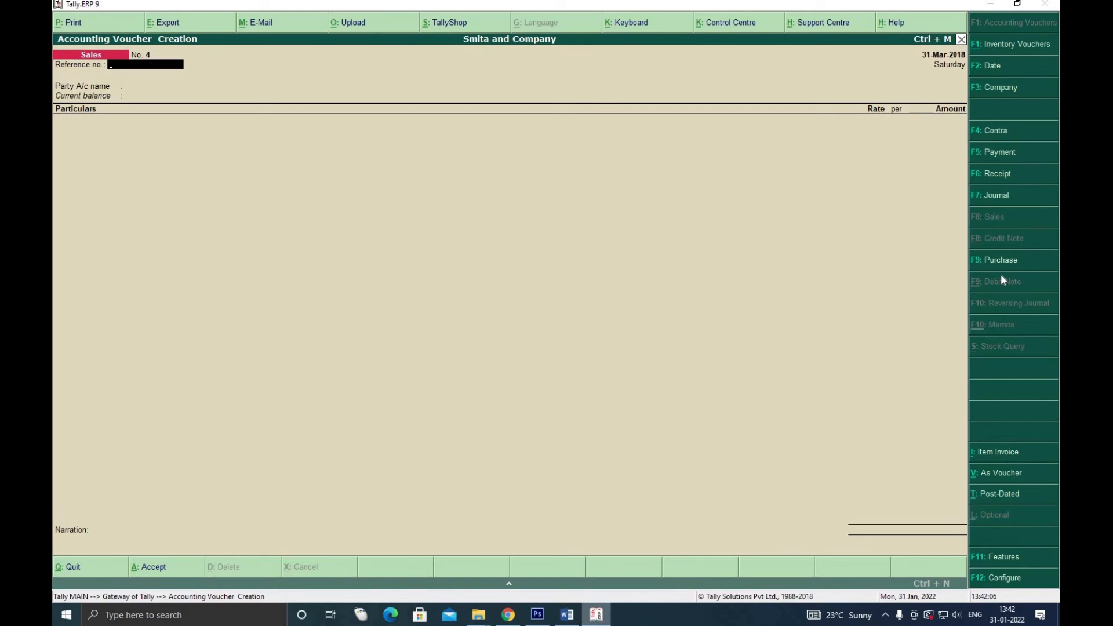
{"action": "left_click", "coordinate": [992, 193]}
{"action": "type", "text": "P"}
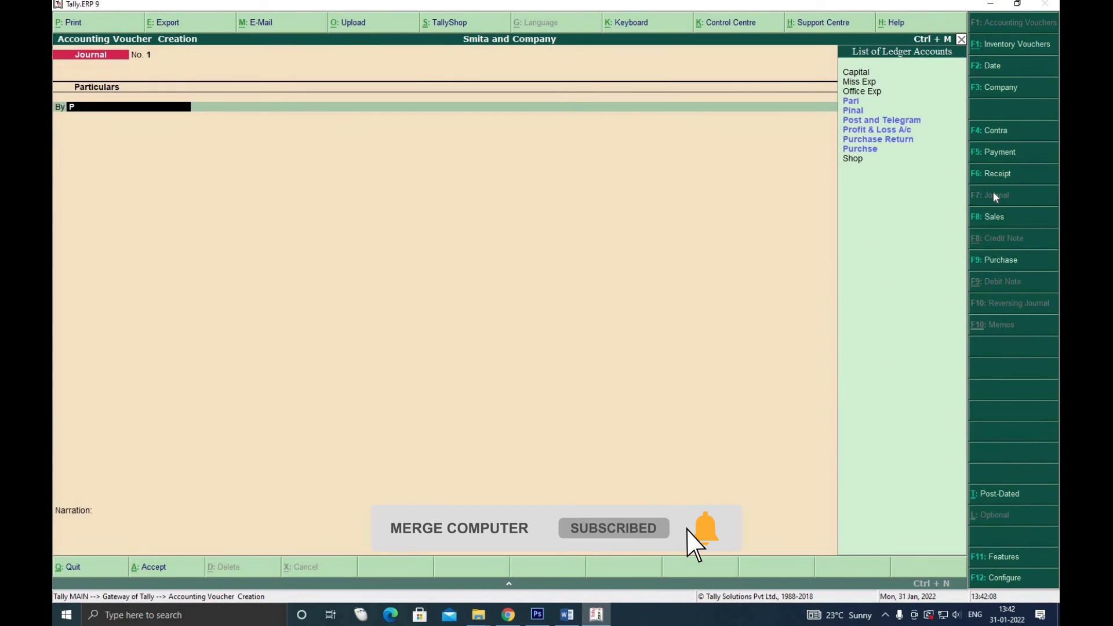
{"action": "key", "text": "Up"}
{"action": "key", "text": "Return"}
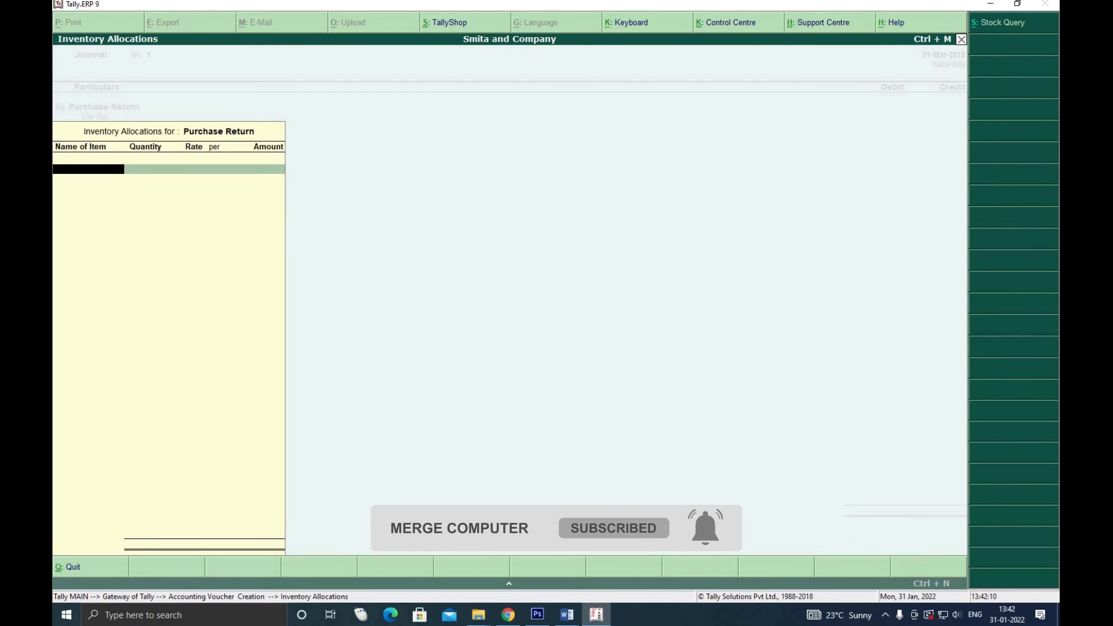
{"action": "key", "text": "Return"}
Recheck the returned goods' value in the Word document and set the Purchase Return debit to 150 in Tally
{"action": "left_click", "coordinate": [567, 614]}
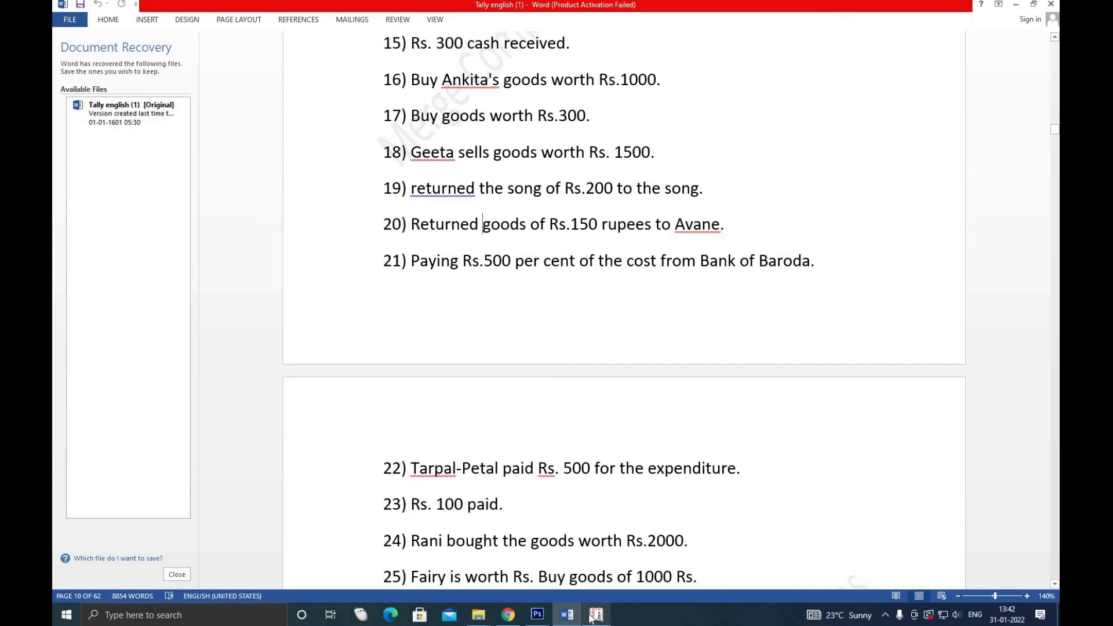
{"action": "key", "text": "alt+Tab"}
{"action": "type", "text": "150"}
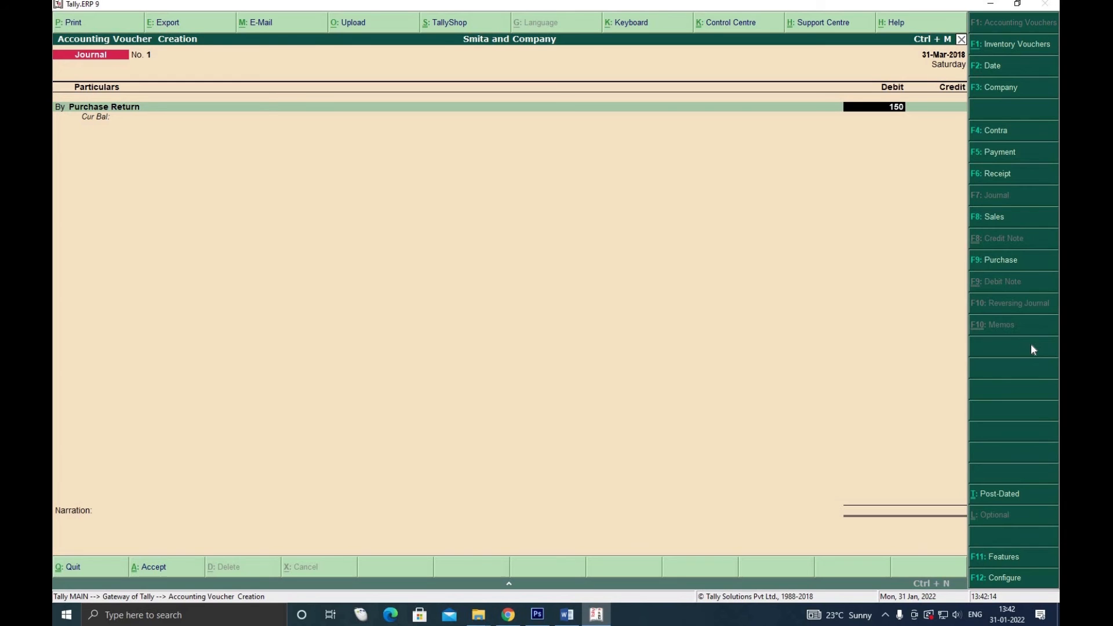
{"action": "key", "text": "Return"}
{"action": "key", "text": "Return"}
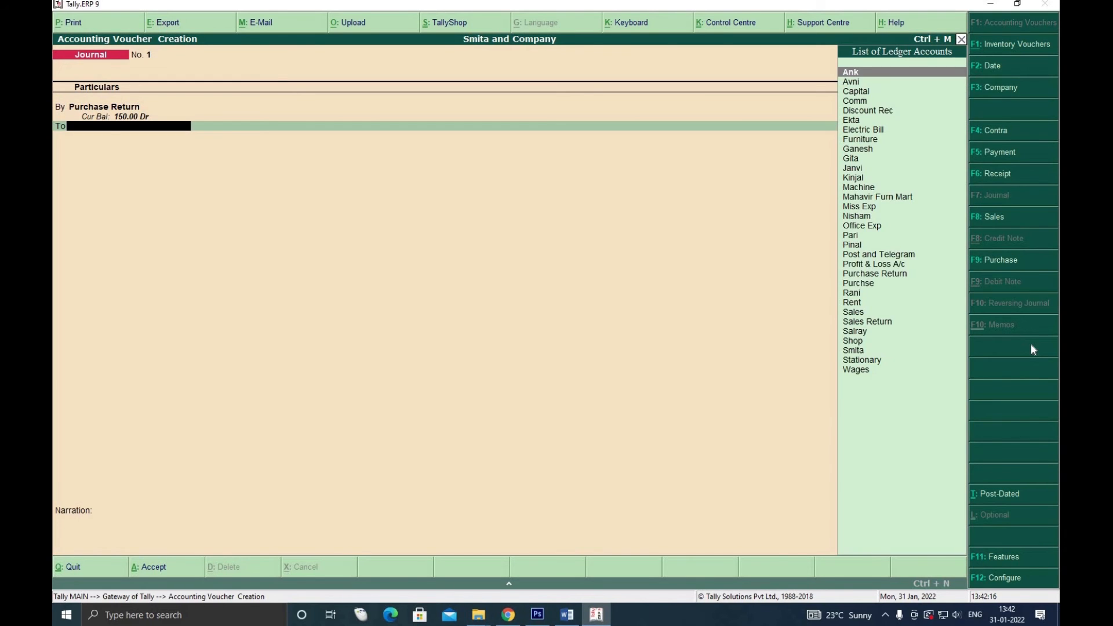
Credit 150 to the ledger of the supplier named in transaction 20 and save the journal voucher
{"action": "type", "text": "A"}
{"action": "key", "text": "Down"}
{"action": "key", "text": "Return"}
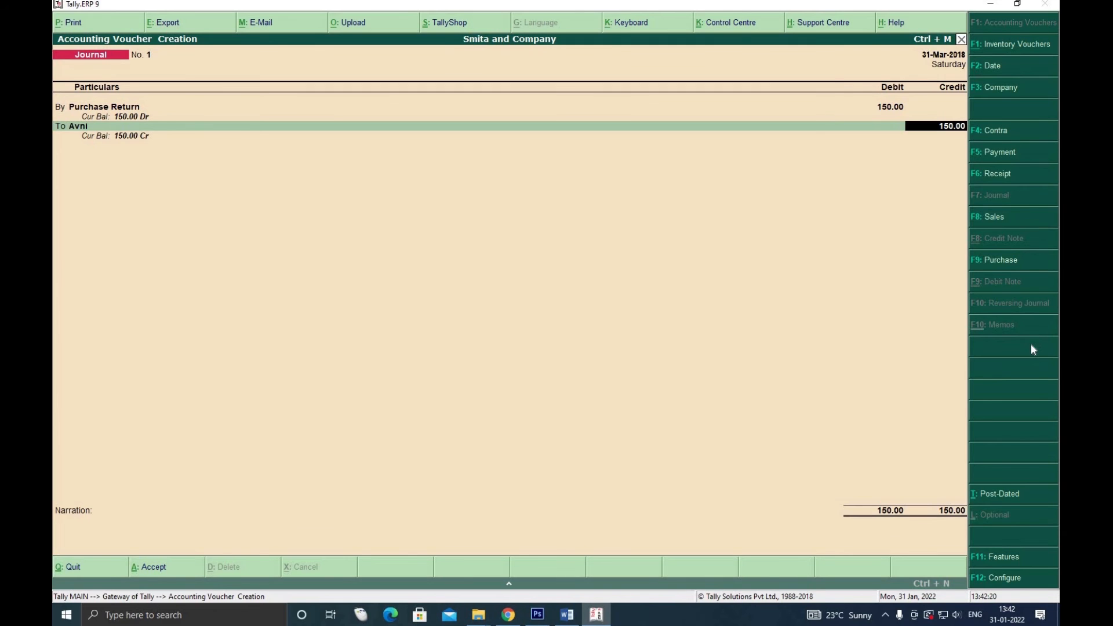
{"action": "key", "text": "Return"}
Check transaction 21 in the Word document and save a Tally contra voucher with account Bank and 500 against Cash
{"action": "left_click", "coordinate": [567, 614]}
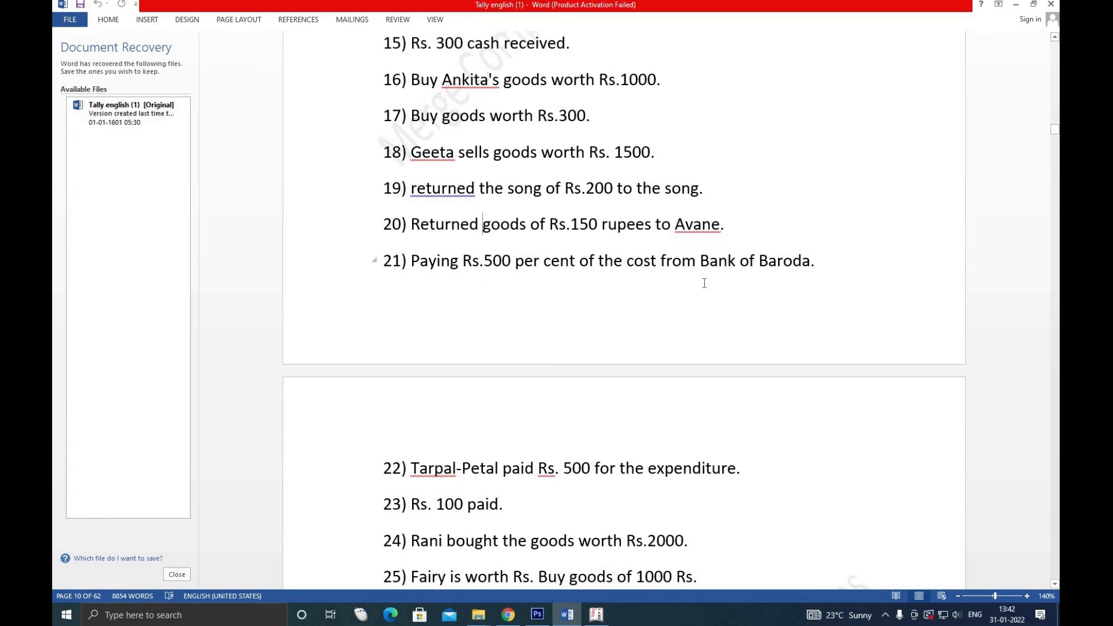
{"action": "left_click", "coordinate": [595, 614]}
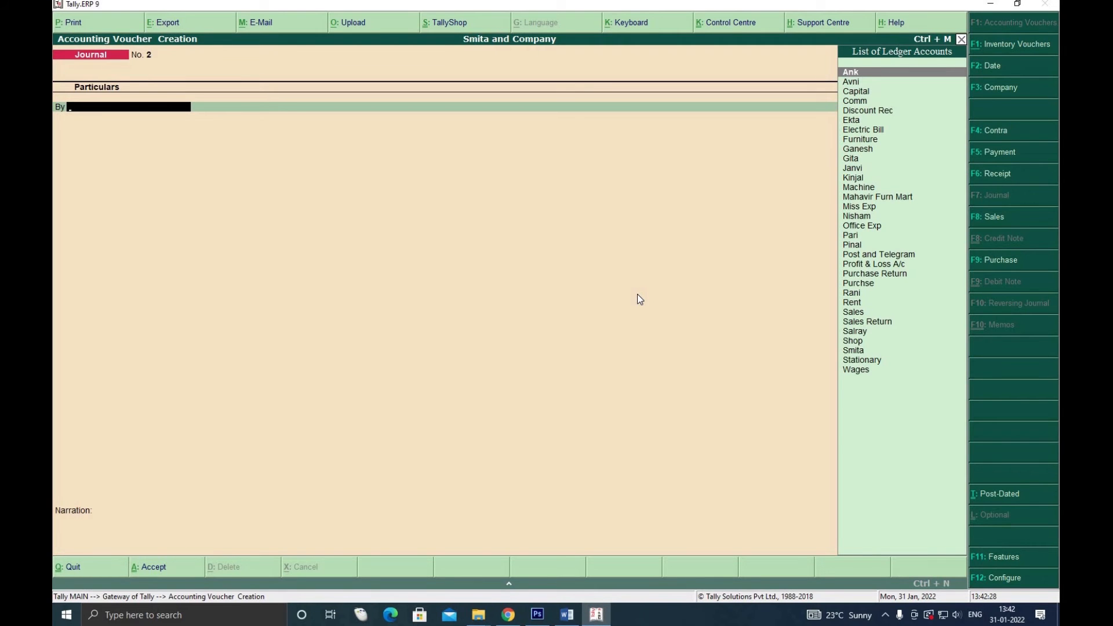
{"action": "key", "text": "F4"}
{"action": "key", "text": "Return"}
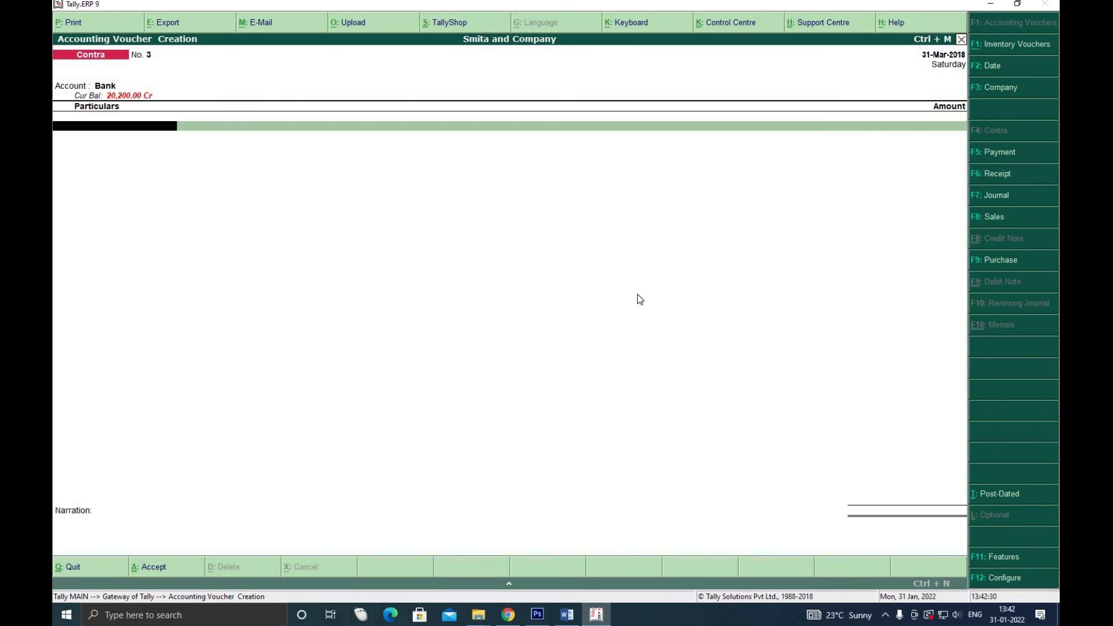
{"action": "key", "text": "Return"}
{"action": "type", "text": "500"}
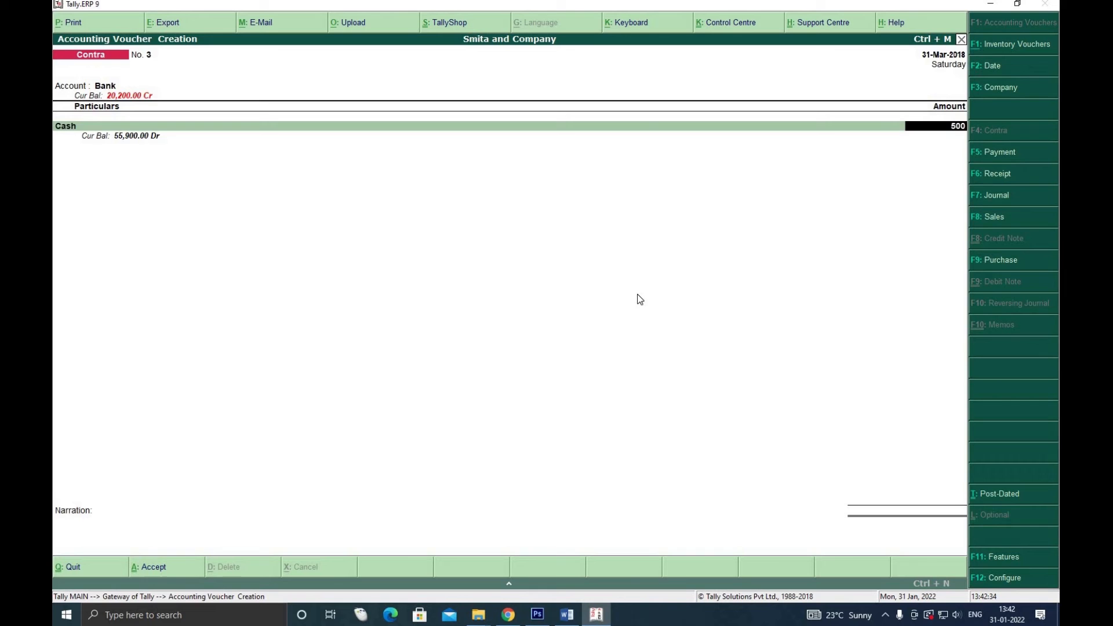
{"action": "key", "text": "ctrl+a"}
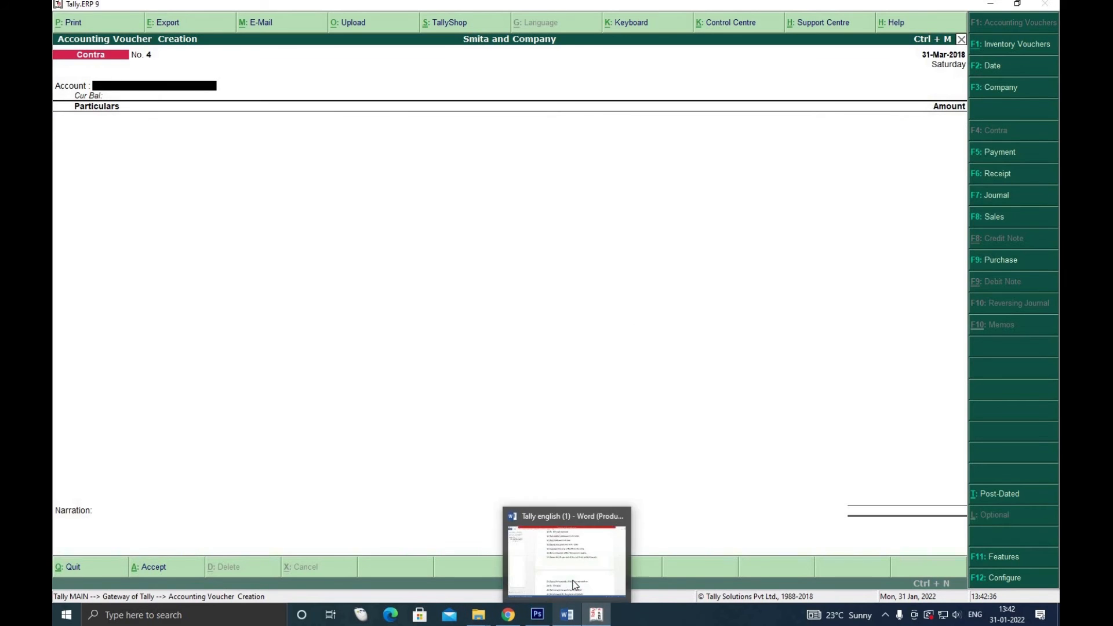
Check transaction 22 in the Word document and start a payment voucher in Tally with Cash as the account
{"action": "left_click", "coordinate": [574, 574]}
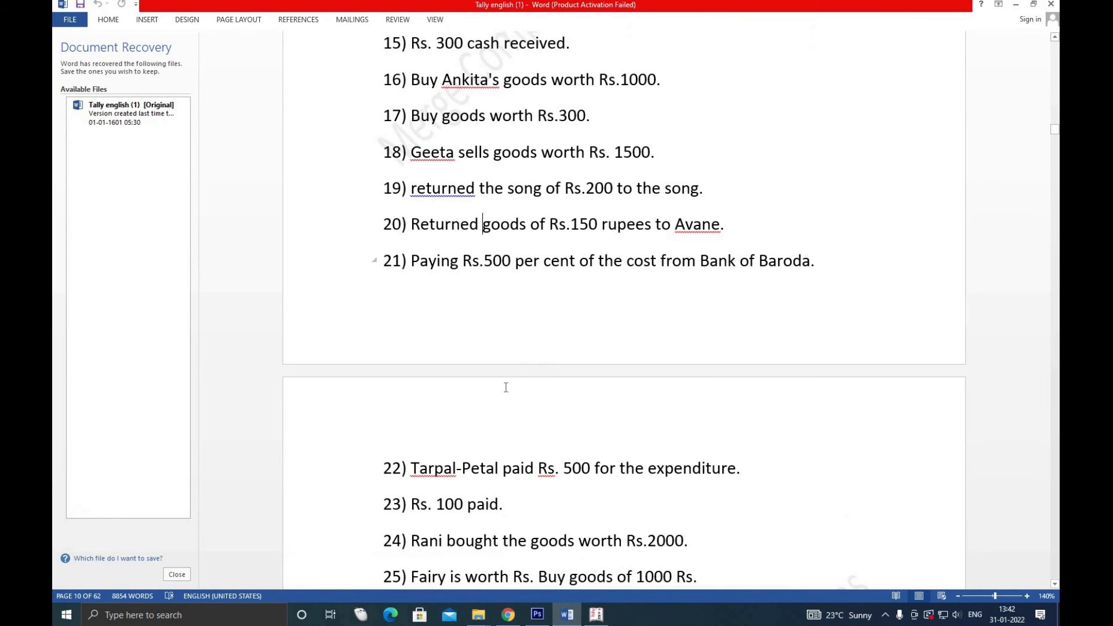
{"action": "scroll", "coordinate": [504, 385], "scroll_direction": "down", "scroll_amount": 2}
{"action": "left_click", "coordinate": [502, 350]}
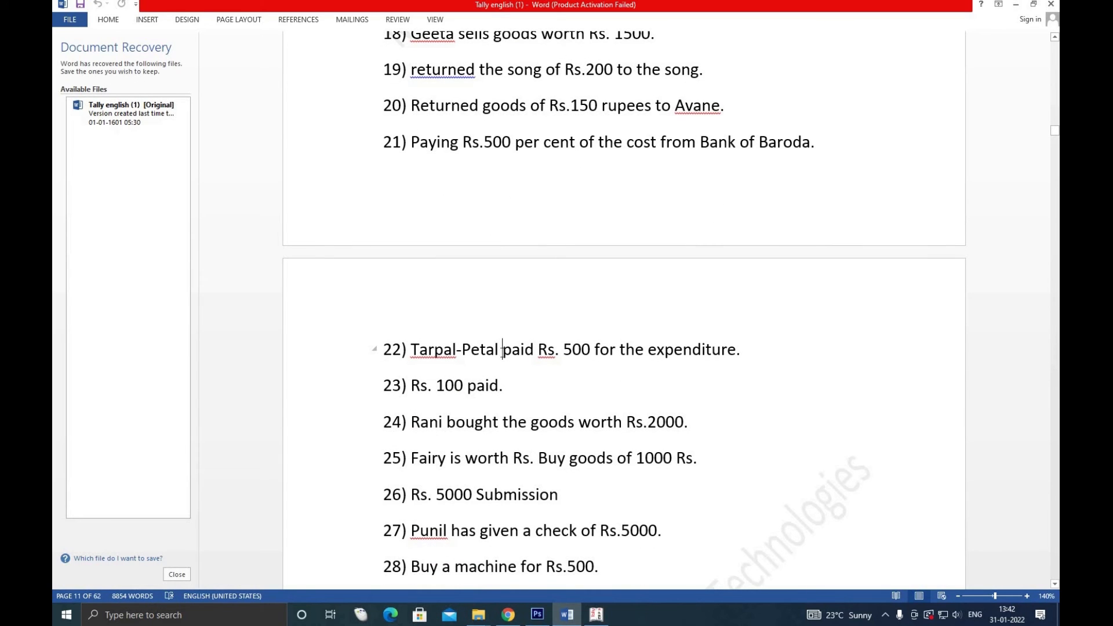
{"action": "scroll", "coordinate": [502, 352], "scroll_direction": "down", "scroll_amount": 3}
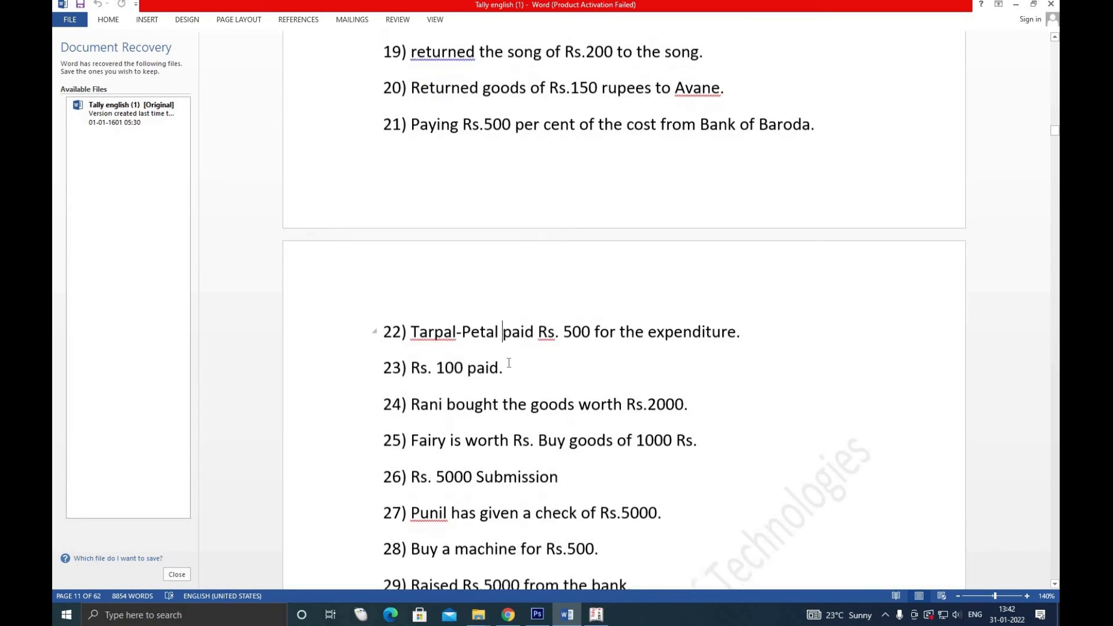
{"action": "key", "text": "alt+Tab"}
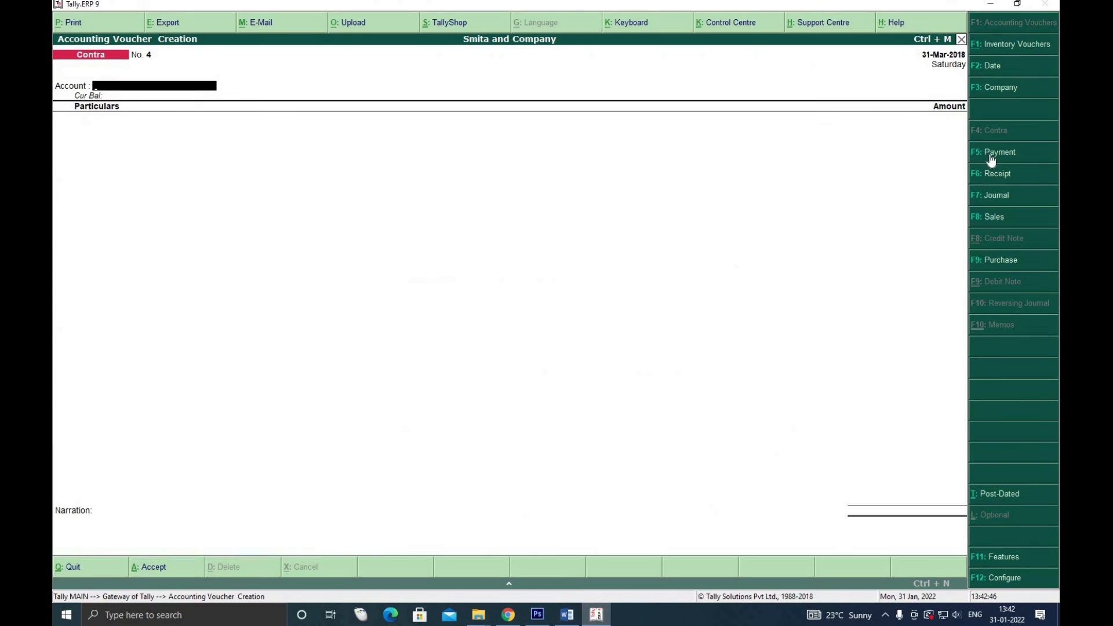
{"action": "left_click", "coordinate": [991, 153]}
{"action": "type", "text": "c"}
{"action": "key", "text": "Return"}
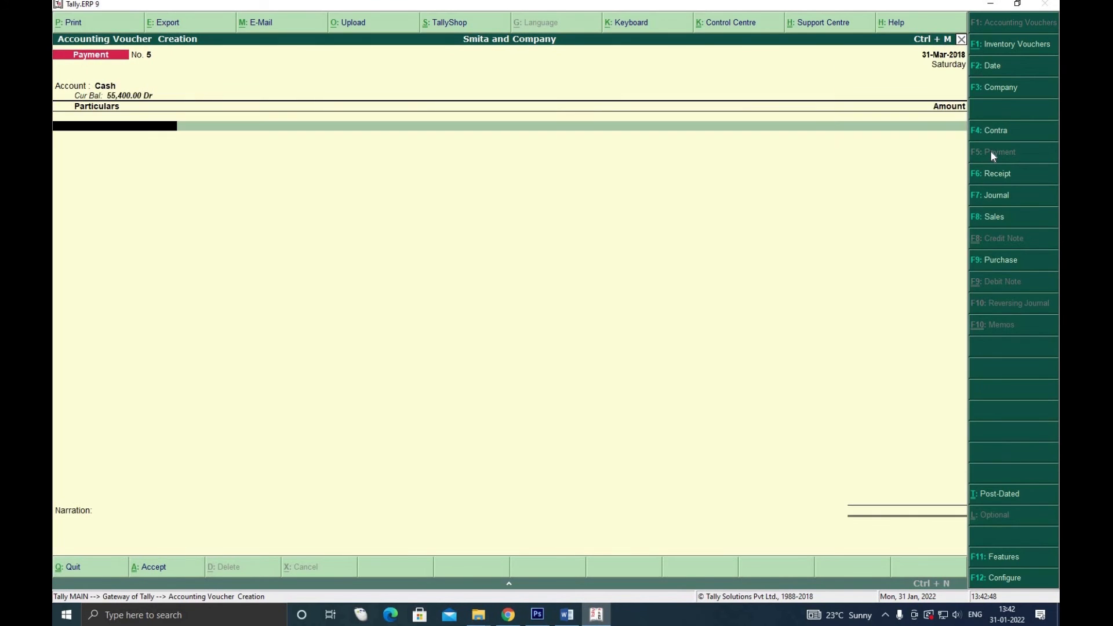
Enter Post and Telegram with an amount of 500 in the payment voucher and save it
{"action": "type", "text": "p"}
{"action": "key", "text": "Down"}
{"action": "key", "text": "Up"}
{"action": "key", "text": "Up"}
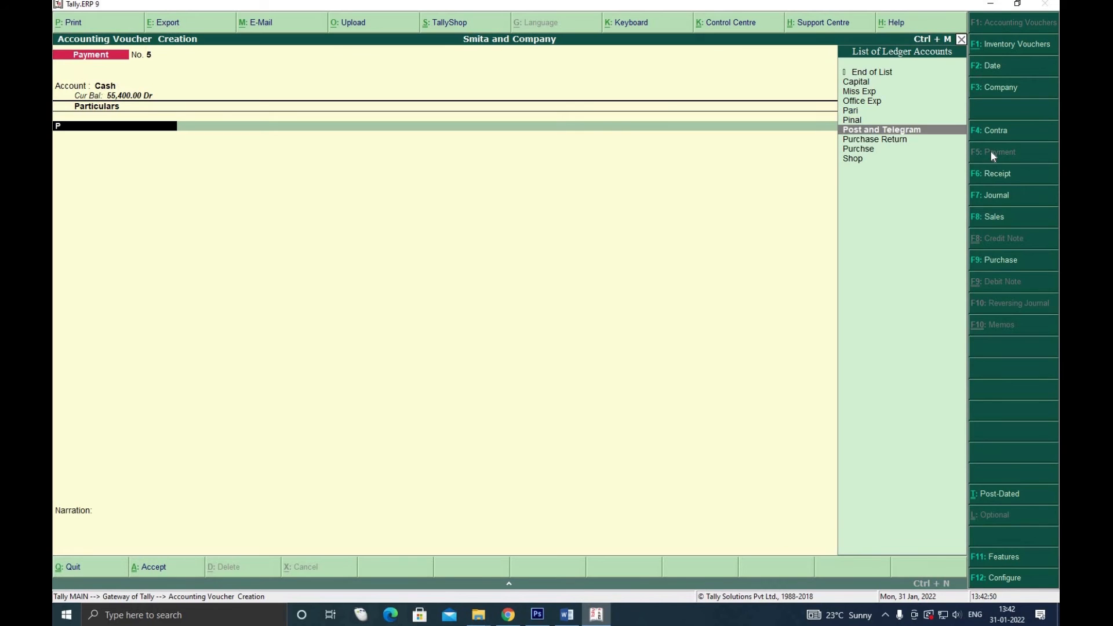
{"action": "key", "text": "Return"}
{"action": "type", "text": "500"}
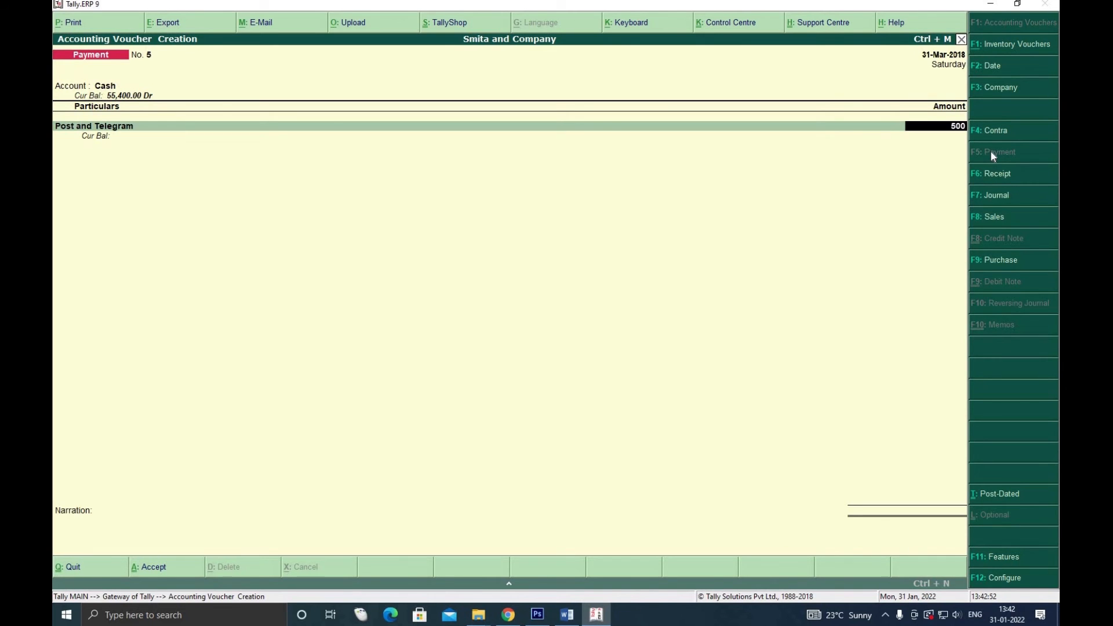
{"action": "key", "text": "ctrl+a"}
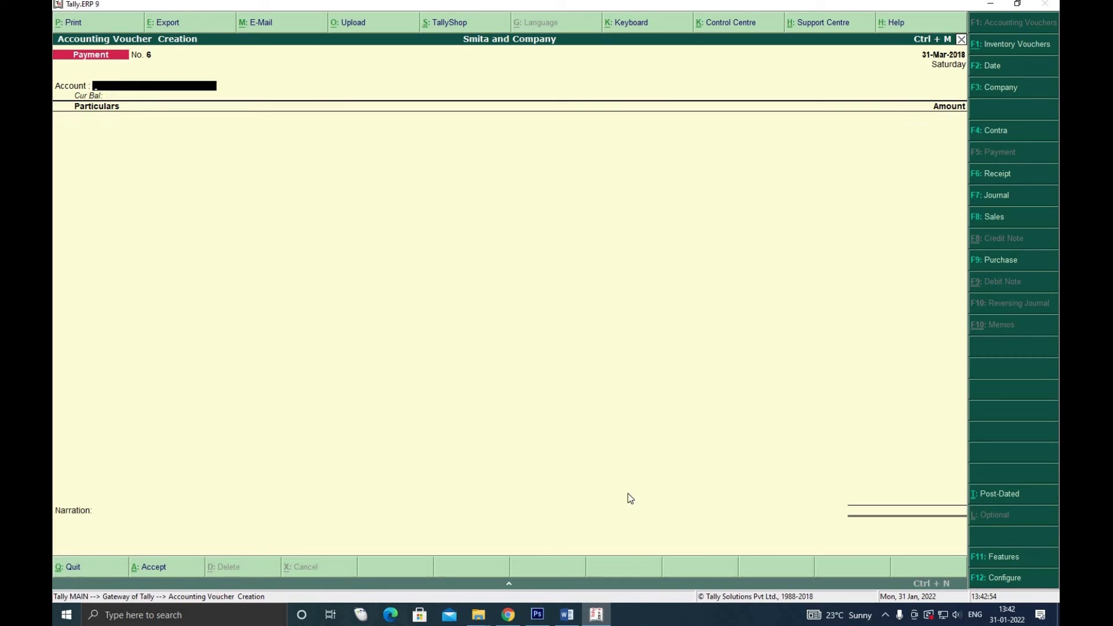
Check transaction 23 in the Word document and set Cash as the account of a new Tally payment voucher
{"action": "left_click", "coordinate": [572, 616]}
{"action": "scroll", "coordinate": [477, 296], "scroll_direction": "down", "scroll_amount": 3}
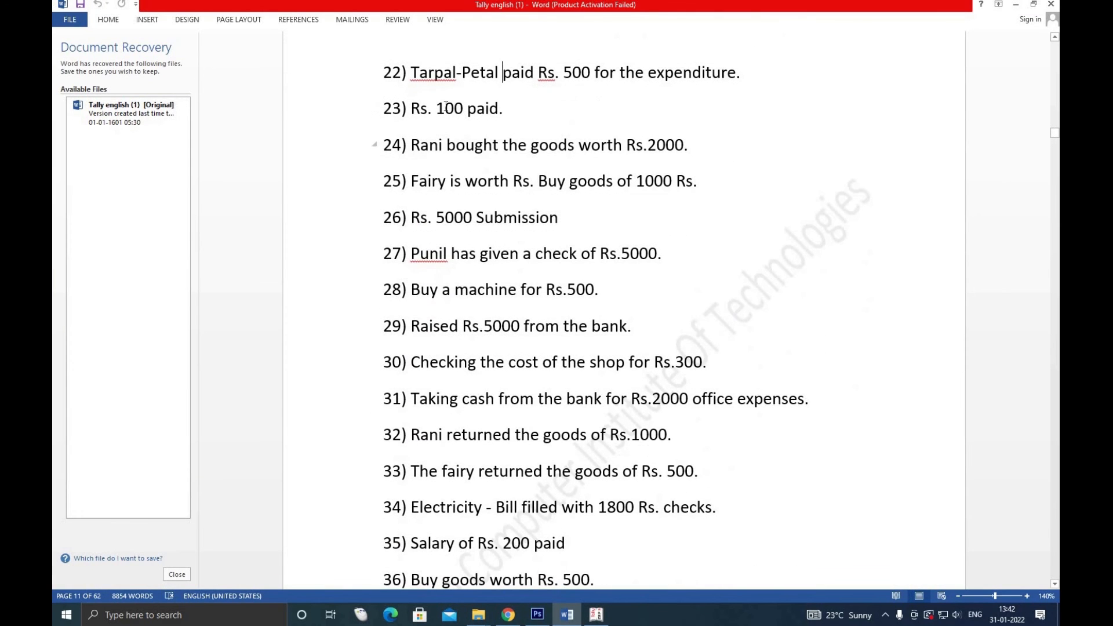
{"action": "scroll", "coordinate": [446, 106], "scroll_direction": "down", "scroll_amount": 2}
{"action": "scroll", "coordinate": [448, 99], "scroll_direction": "up", "scroll_amount": 1}
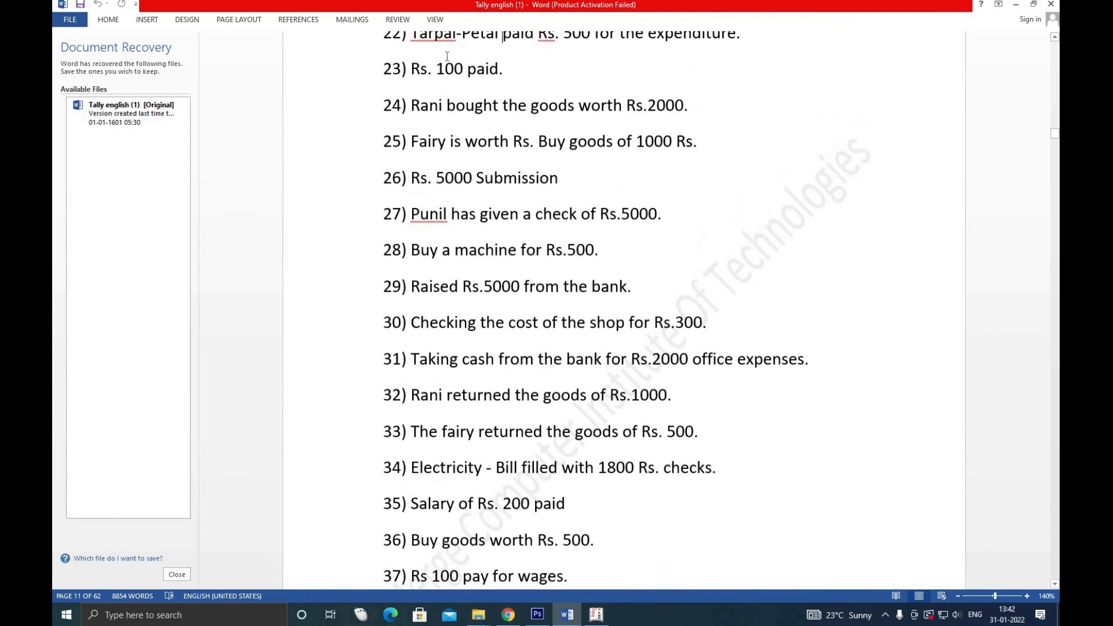
{"action": "left_click", "coordinate": [444, 36]}
{"action": "left_click", "coordinate": [455, 96]}
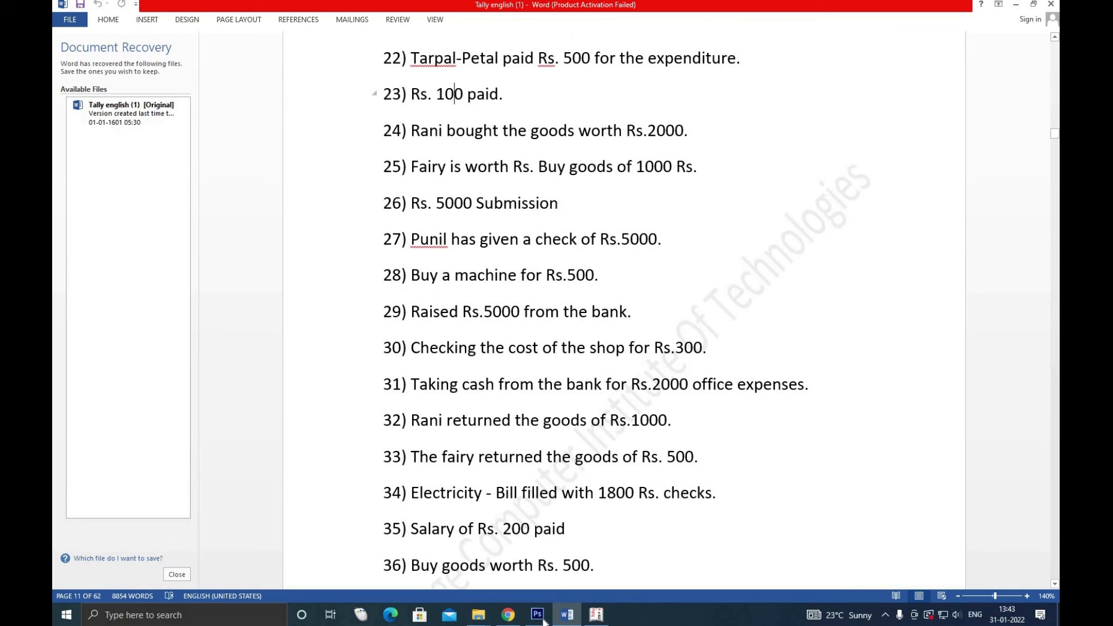
{"action": "left_click", "coordinate": [596, 616]}
{"action": "type", "text": "c"}
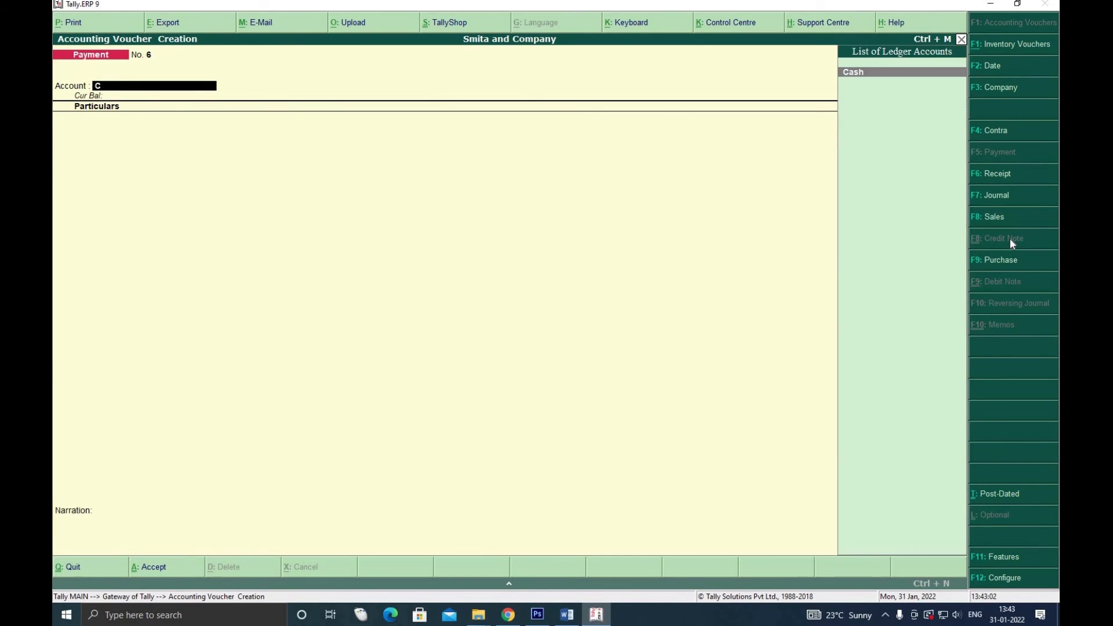
{"action": "key", "text": "Return"}
Enter Rent with an amount of 100 in the payment voucher and save it
{"action": "type", "text": "Re"}
{"action": "key", "text": "Return"}
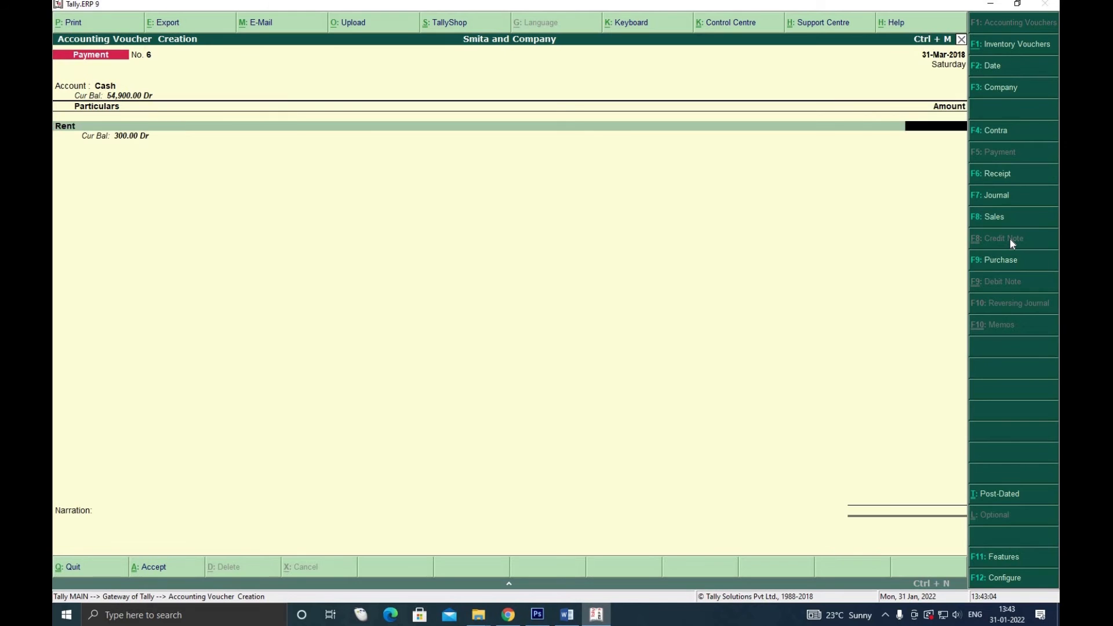
{"action": "type", "text": "100"}
{"action": "key", "text": "ctrl+a"}
Check transaction 24 in the Word document and save a Tally receipt voucher with account Cash and 2000 against the named party's ledger
{"action": "left_click", "coordinate": [570, 615]}
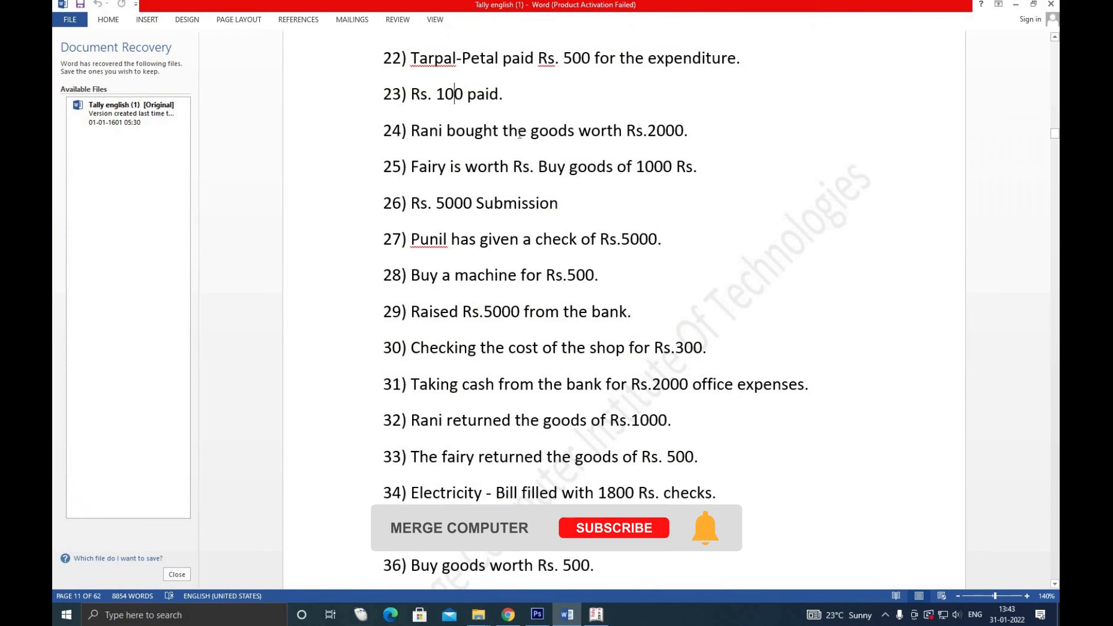
{"action": "scroll", "coordinate": [518, 133], "scroll_direction": "down", "scroll_amount": 1}
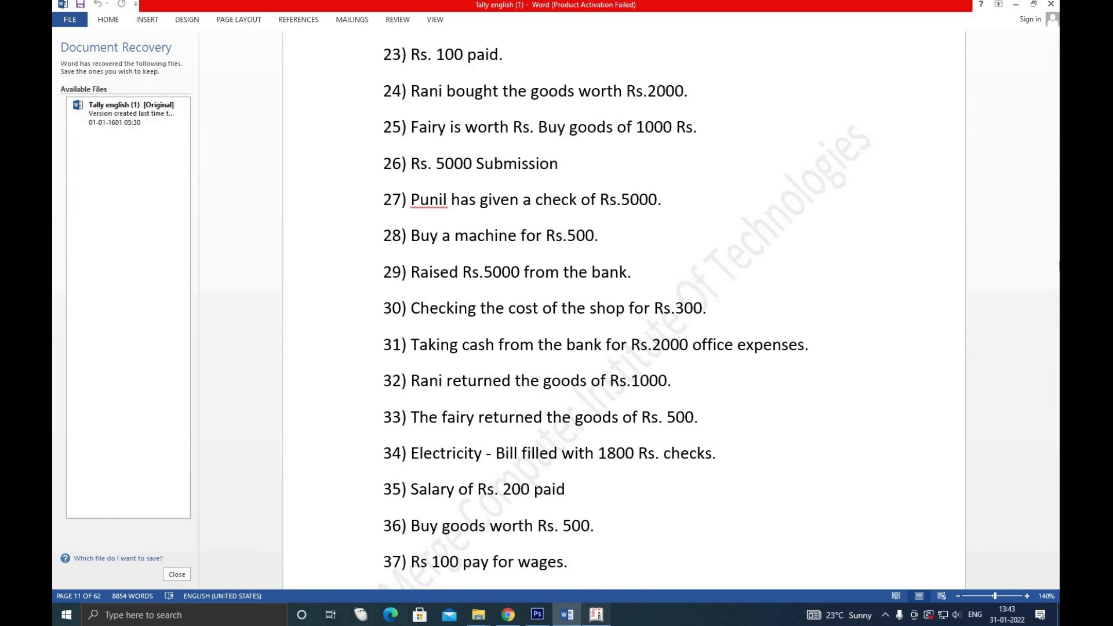
{"action": "left_click", "coordinate": [596, 614]}
{"action": "left_click", "coordinate": [996, 177]}
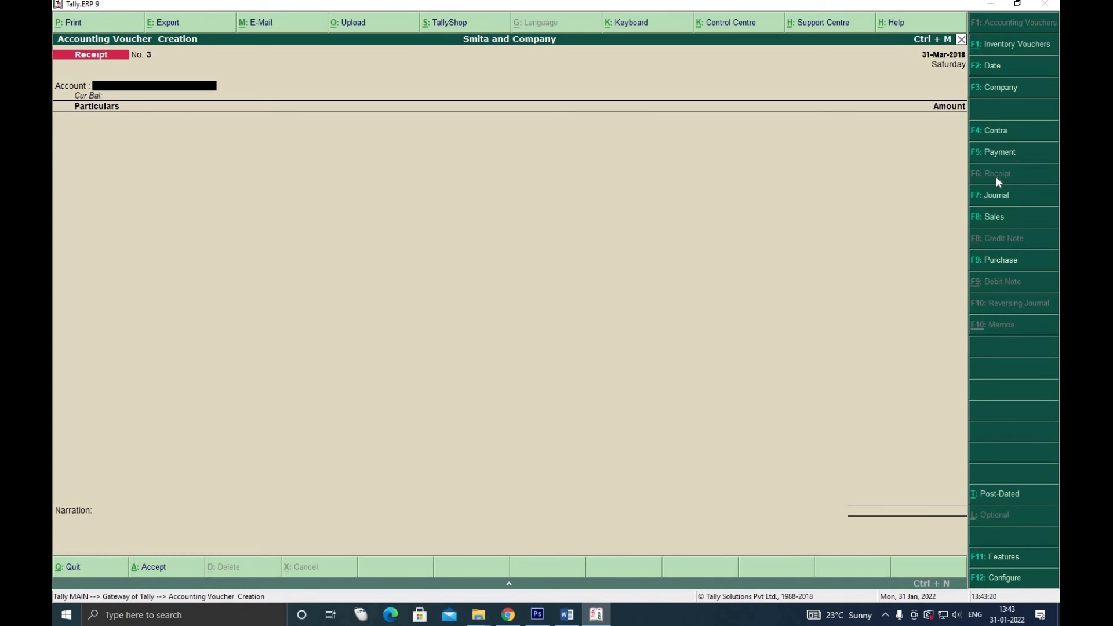
{"action": "key", "text": "Return"}
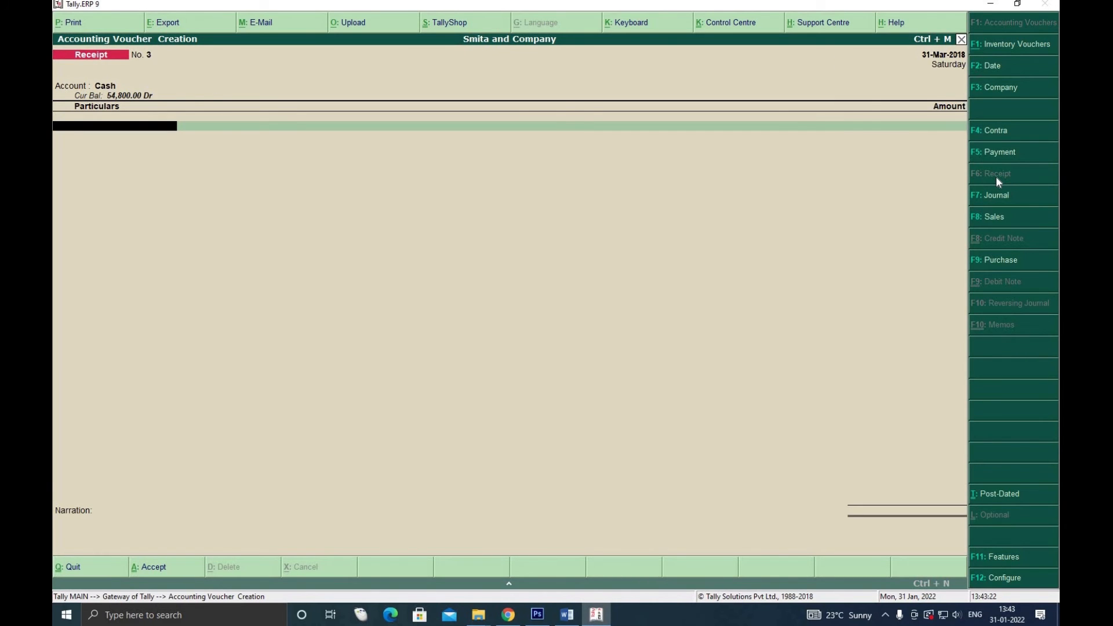
{"action": "type", "text": "R"}
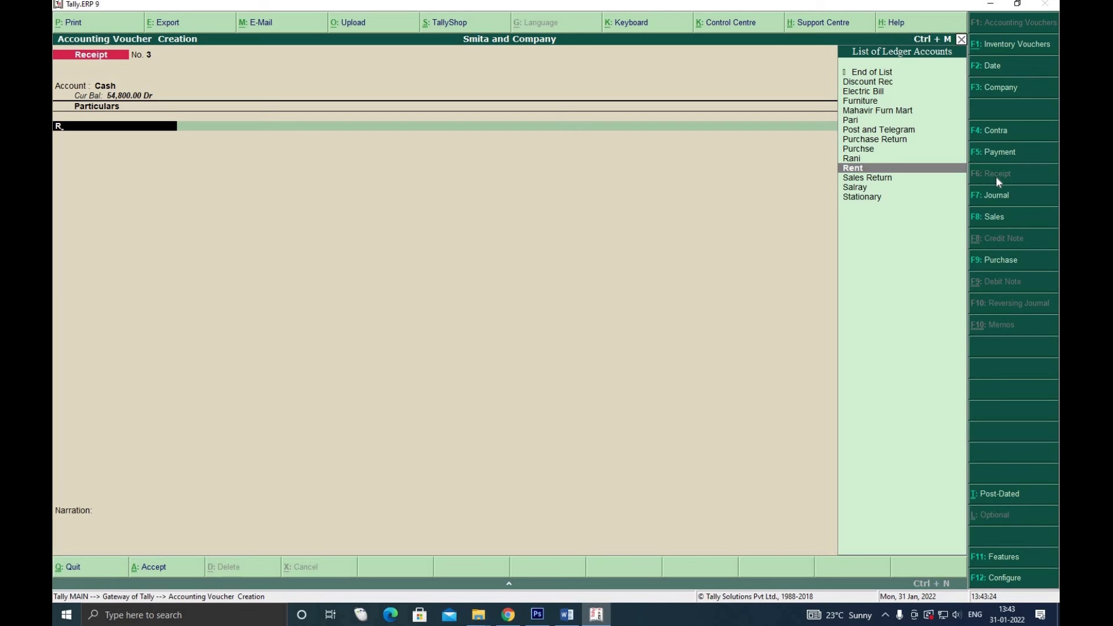
{"action": "key", "text": "Up"}
{"action": "key", "text": "Return"}
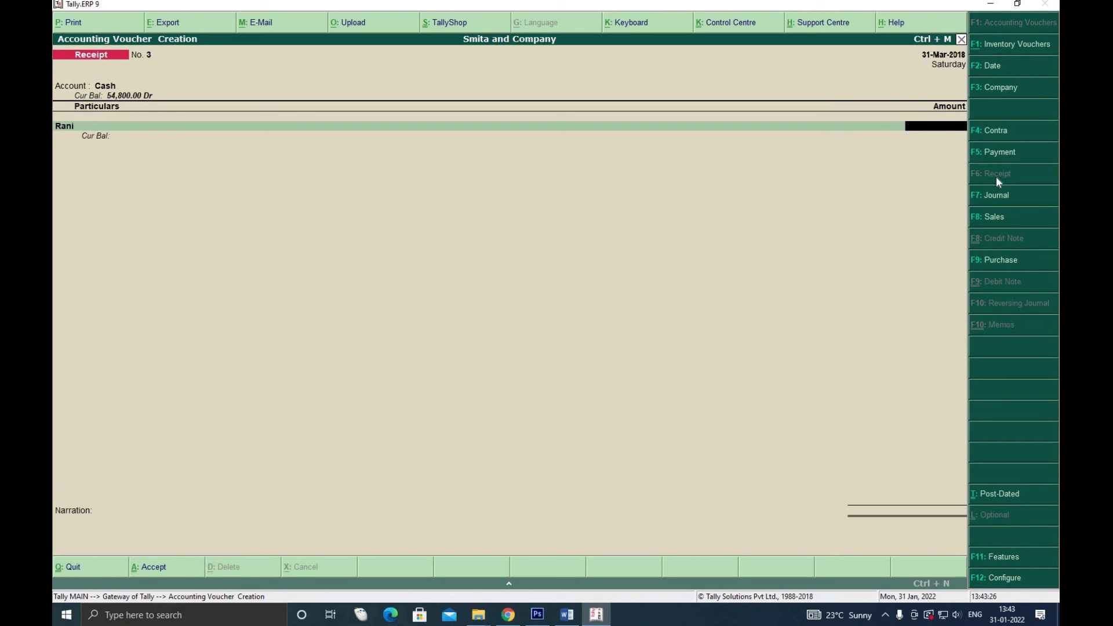
{"action": "type", "text": "2000"}
Check transaction 25 in the Word document and start a Tally purchase voucher with supplier invoice number 112, keeping the default date
{"action": "left_click", "coordinate": [567, 615]}
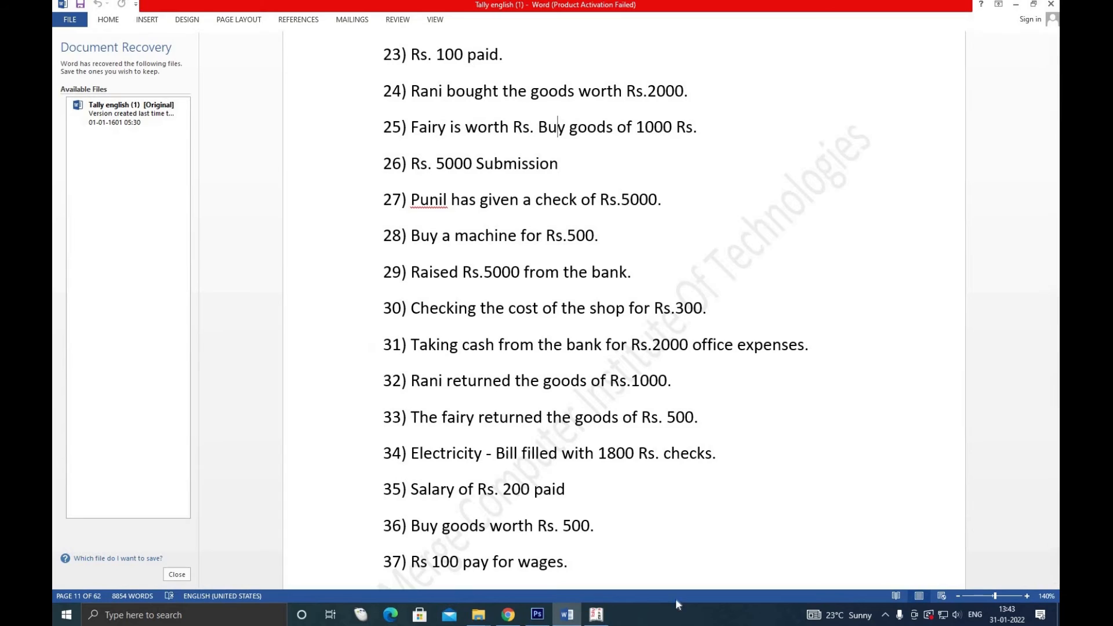
{"action": "key", "text": "alt+Tab"}
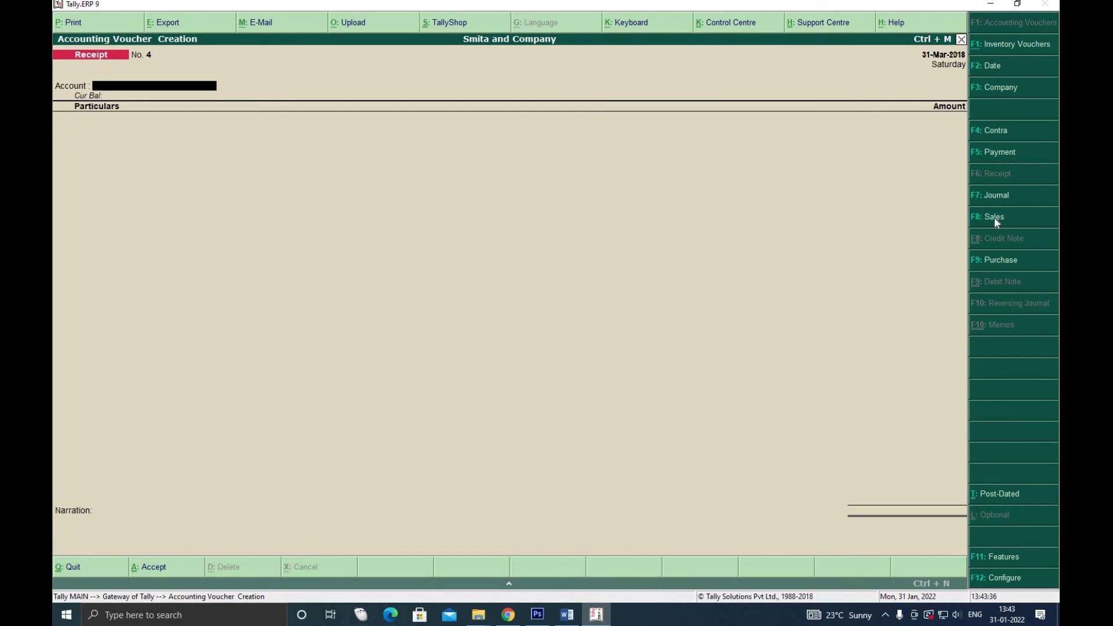
{"action": "left_click", "coordinate": [993, 261]}
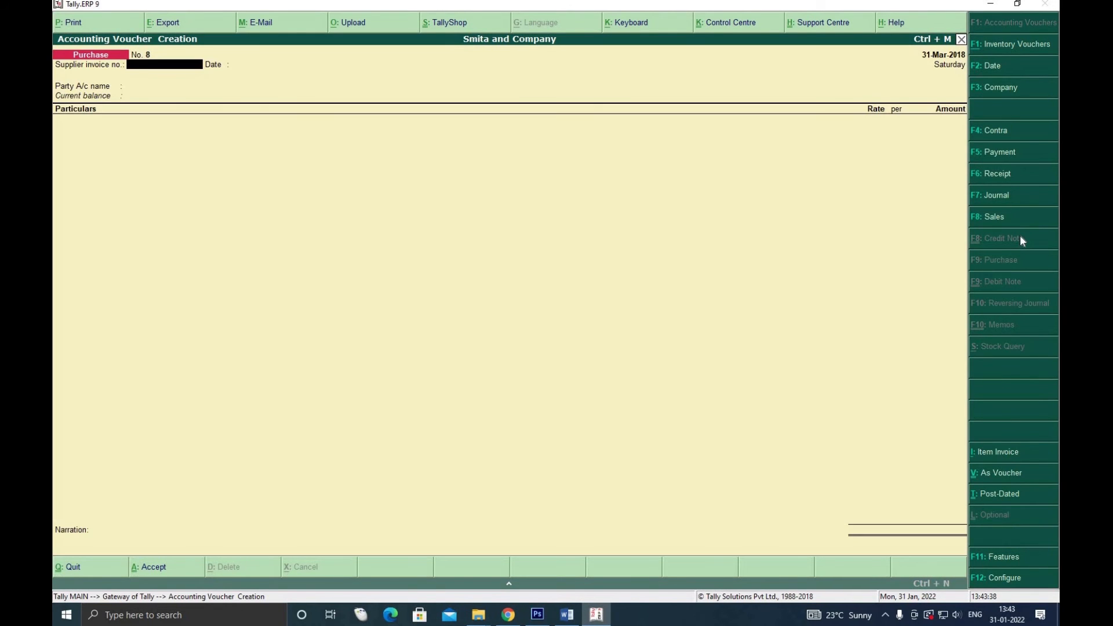
{"action": "type", "text": "112"}
{"action": "key", "text": "Return"}
{"action": "key", "text": "Return"}
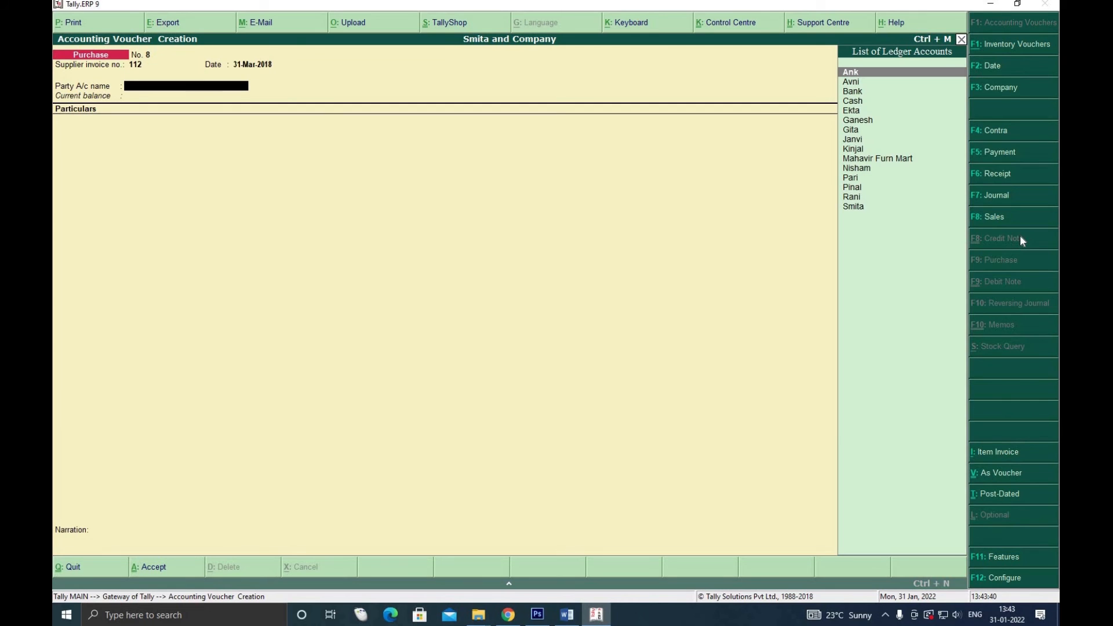
Look through the party ledger list for the supplier named in transaction 25
{"action": "type", "text": "F"}
{"action": "key", "text": "BackSpace"}
{"action": "key", "text": "Down"}
{"action": "key", "text": "Down"}
{"action": "key", "text": "Down"}
{"action": "key", "text": "Down"}
{"action": "key", "text": "Down"}
{"action": "key", "text": "Down"}
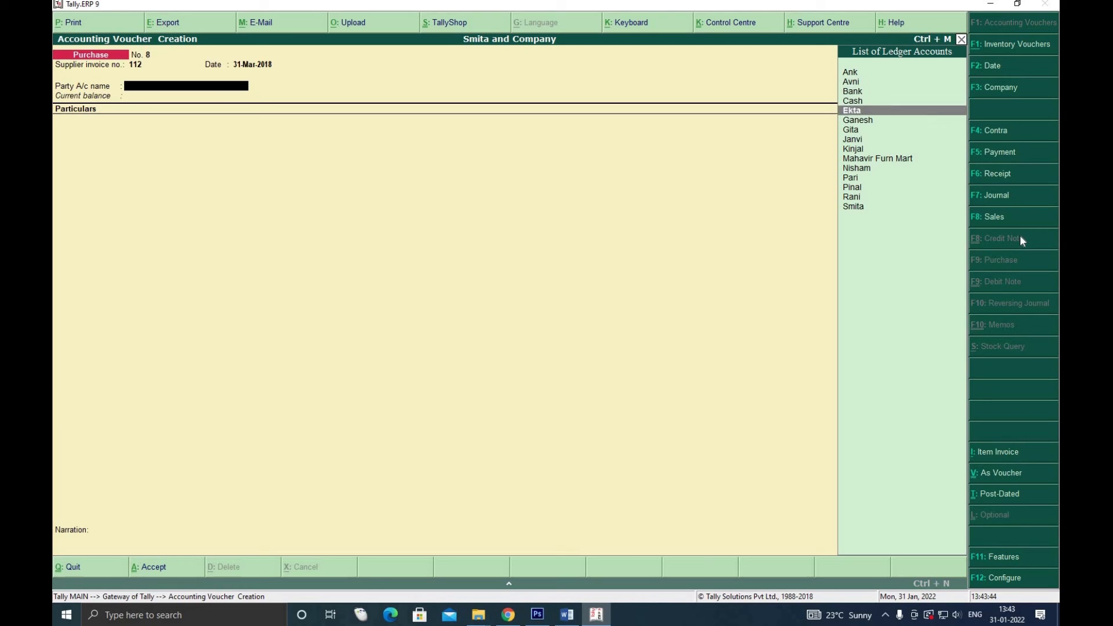
{"action": "key", "text": "Down"}
{"action": "key", "text": "Down"}
{"action": "key", "text": "Down"}
{"action": "key", "text": "Down"}
{"action": "key", "text": "Down"}
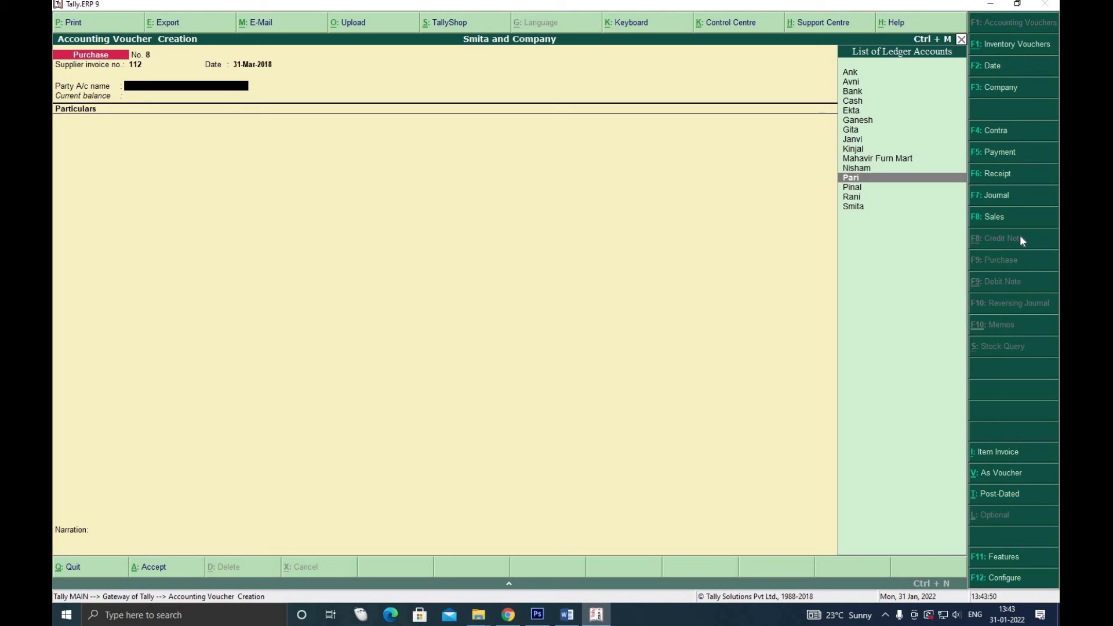
Create a ledger for the supplier under Sundry Creditors from the purchase voucher and accept the default party details
{"action": "key", "text": "alt+c"}
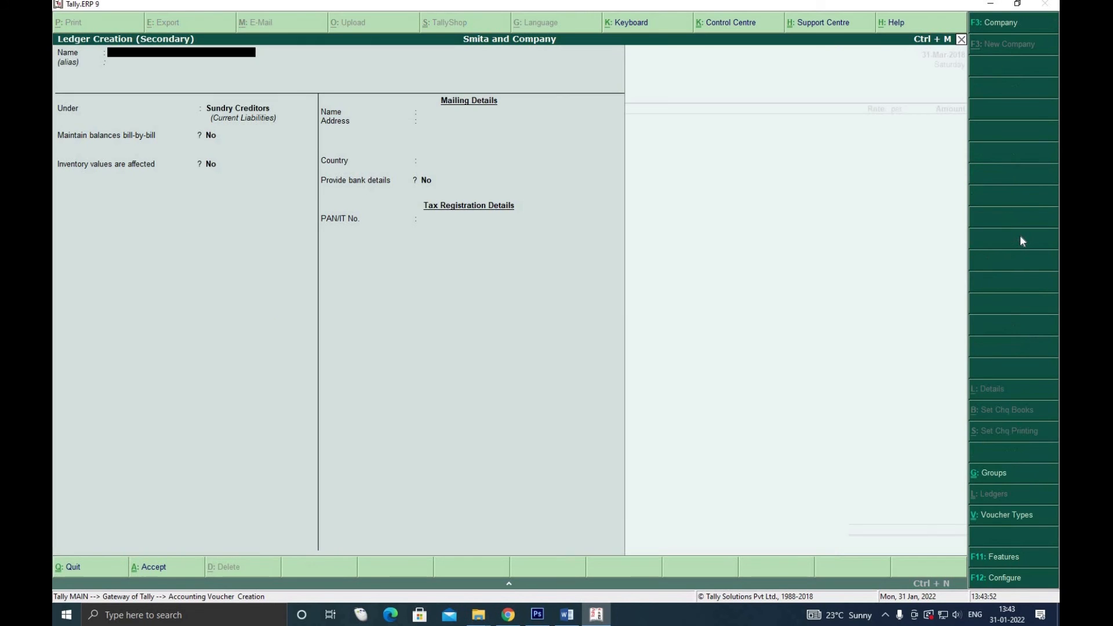
{"action": "type", "text": "Fari"}
{"action": "key", "text": "Return"}
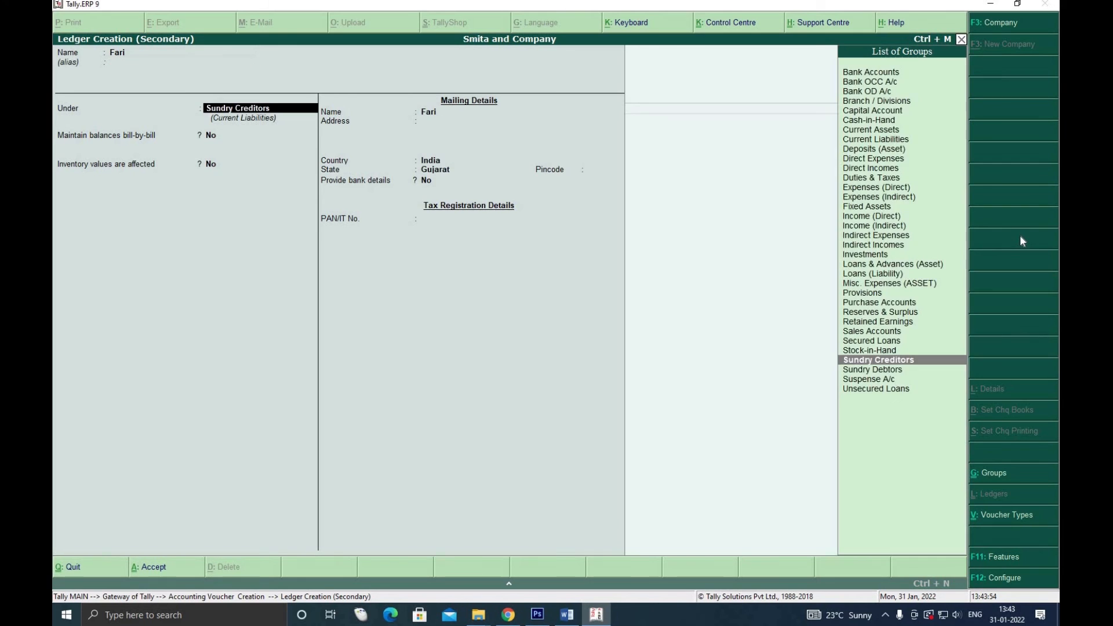
{"action": "type", "text": "S"}
{"action": "key", "text": "Return"}
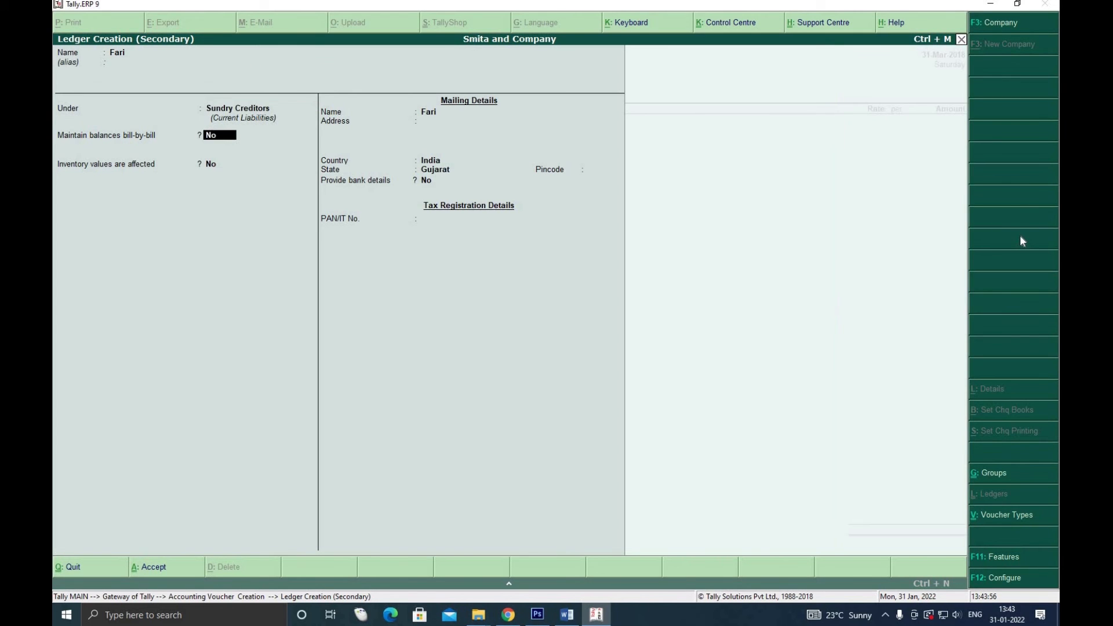
{"action": "key", "text": "ctrl+a"}
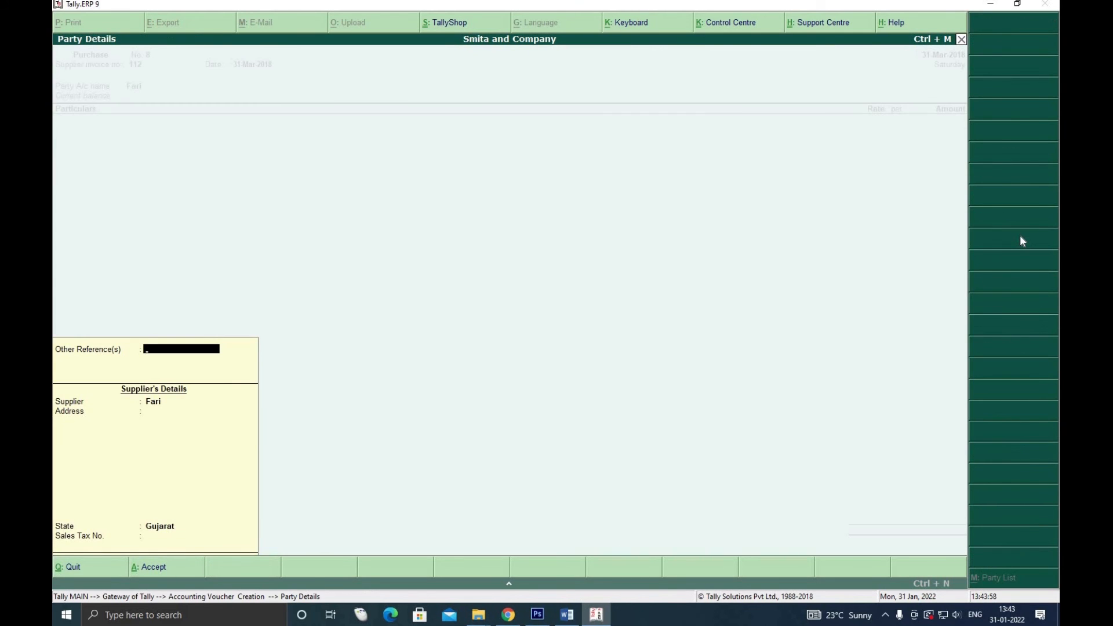
{"action": "key", "text": "ctrl+a"}
Select the Purchse ledger, recheck transaction 25 in the Word document, enter 1000 as the amount and save the purchase voucher
{"action": "type", "text": "P"}
{"action": "key", "text": "Down"}
{"action": "key", "text": "Down"}
{"action": "key", "text": "Down"}
{"action": "key", "text": "Return"}
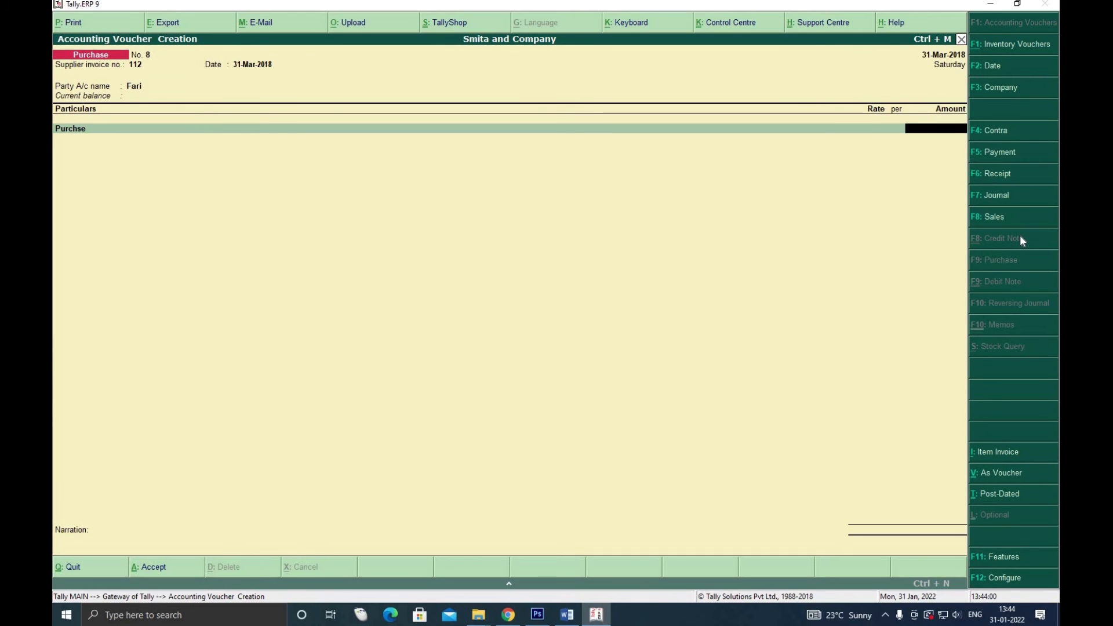
{"action": "left_click", "coordinate": [567, 614]}
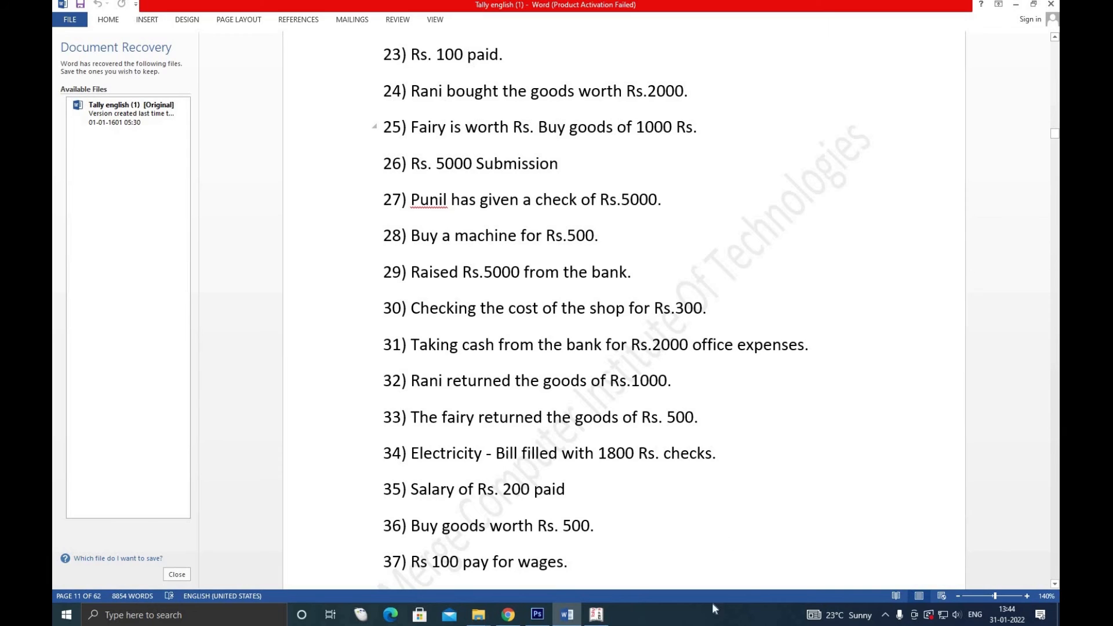
{"action": "left_click", "coordinate": [596, 615]}
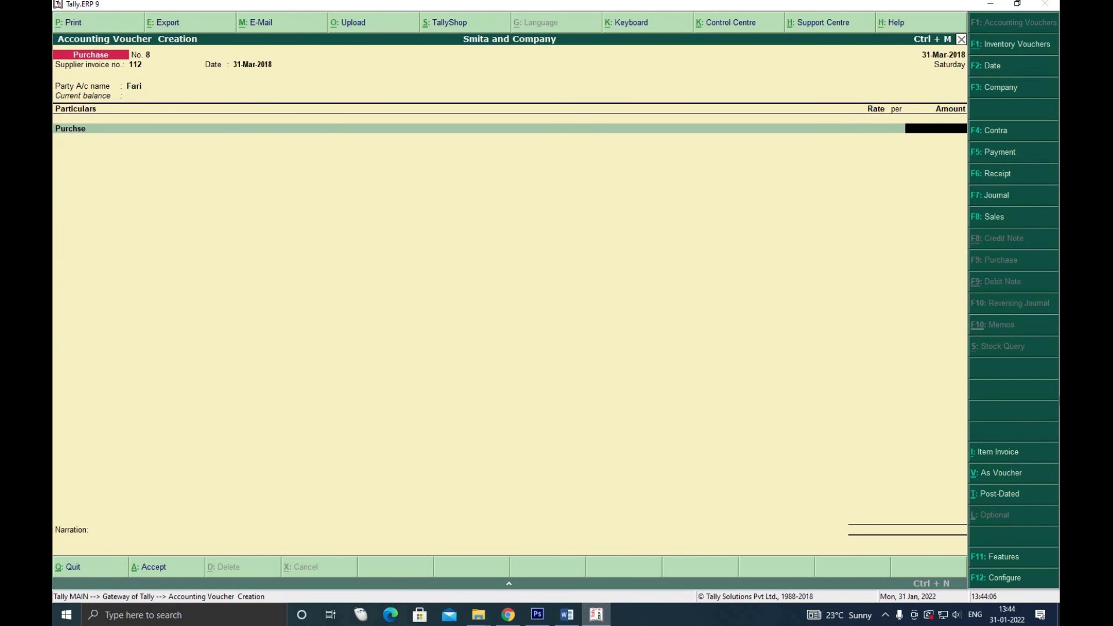
{"action": "type", "text": "1000"}
{"action": "key", "text": "ctrl+a"}
Check transaction 26 in the Word document and record it in Tally as a contra voucher with account Cash and Bank for 5000
{"action": "left_click", "coordinate": [567, 614]}
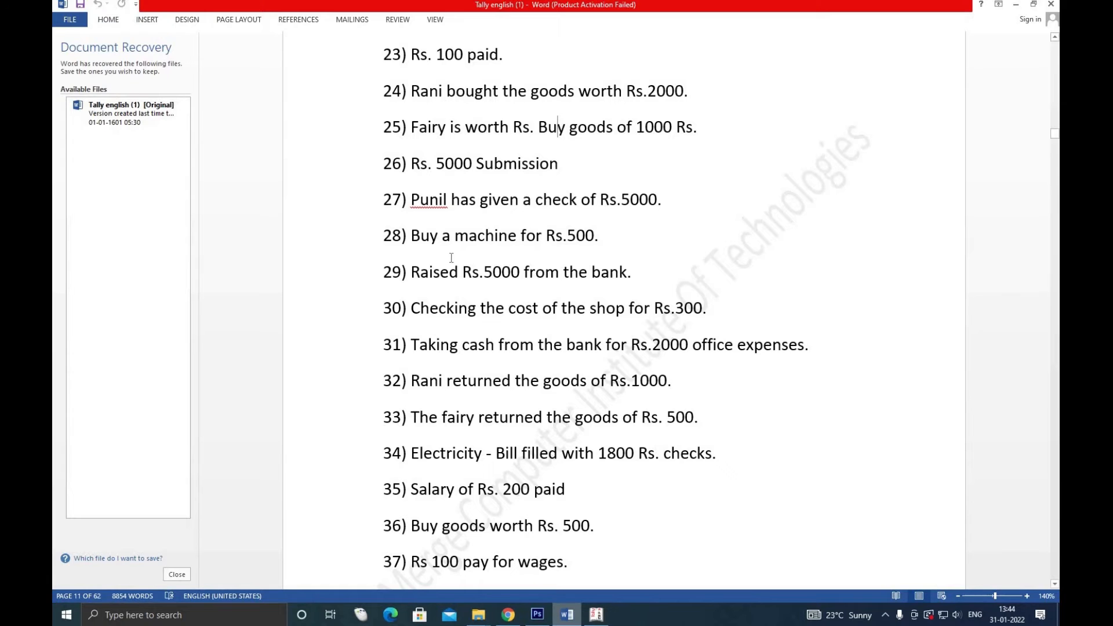
{"action": "scroll", "coordinate": [471, 116], "scroll_direction": "down", "scroll_amount": 3}
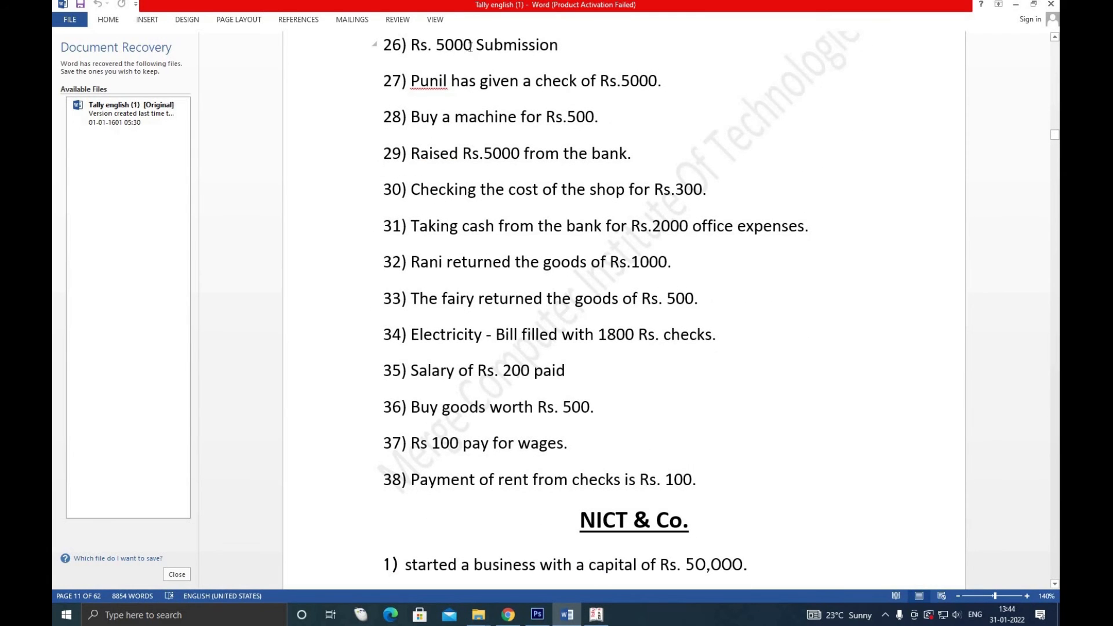
{"action": "left_click", "coordinate": [596, 614]}
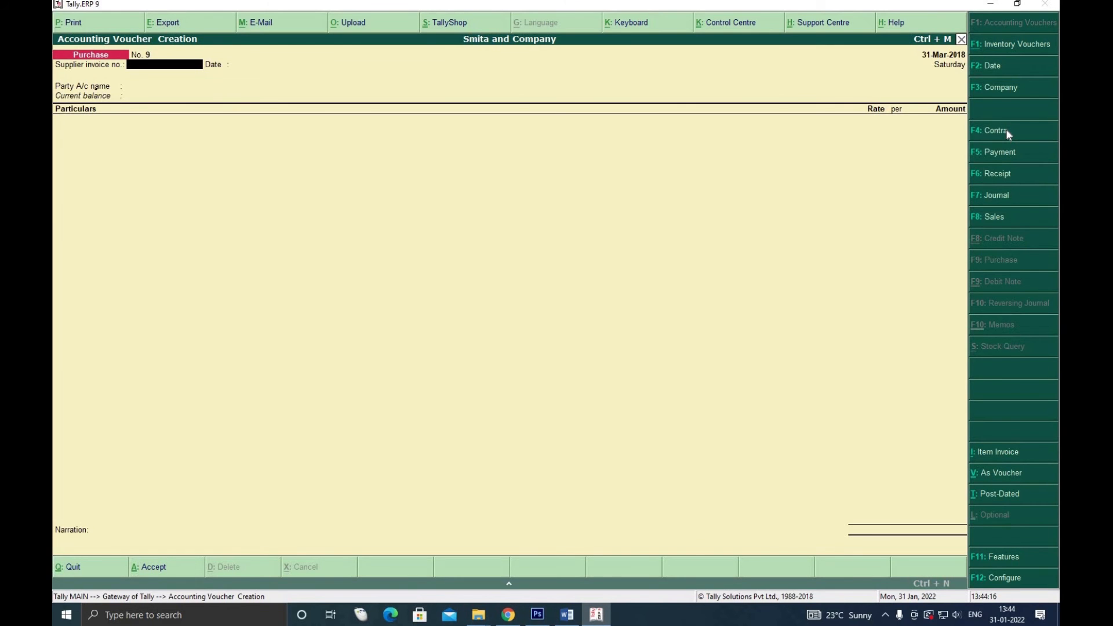
{"action": "left_click", "coordinate": [1006, 128]}
{"action": "key", "text": "Return"}
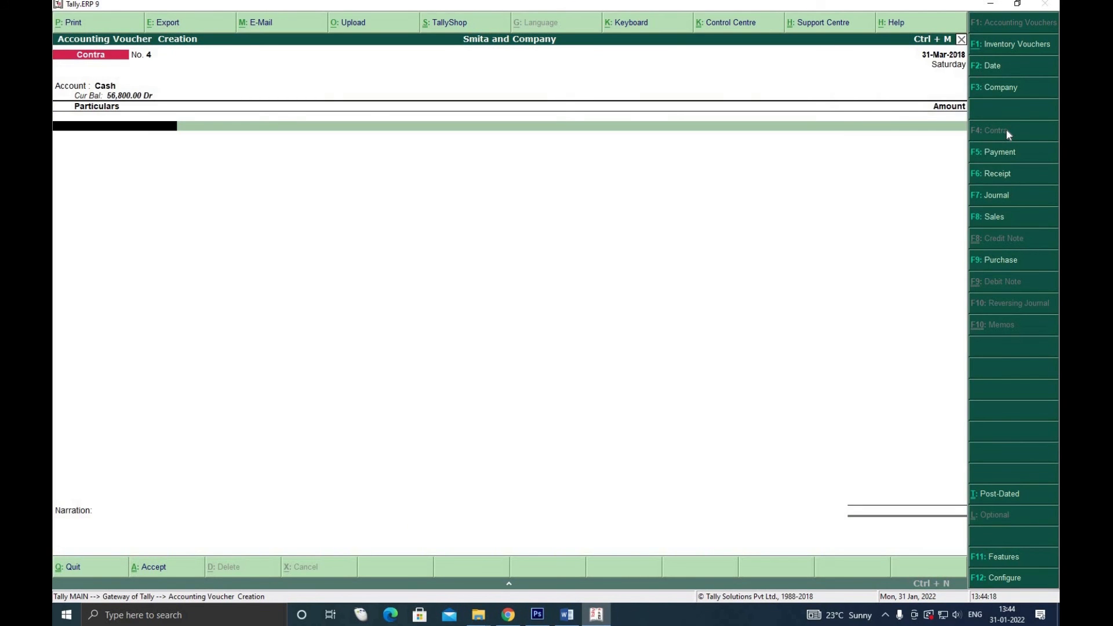
{"action": "type", "text": "b"}
{"action": "key", "text": "Return"}
{"action": "type", "text": "5"}
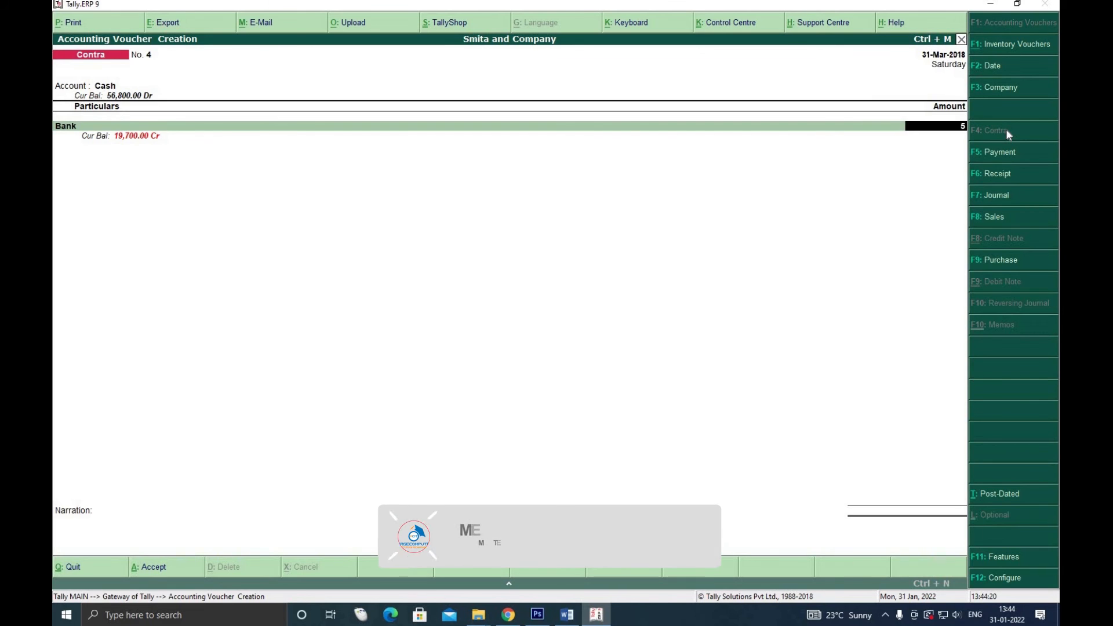
{"action": "type", "text": "000"}
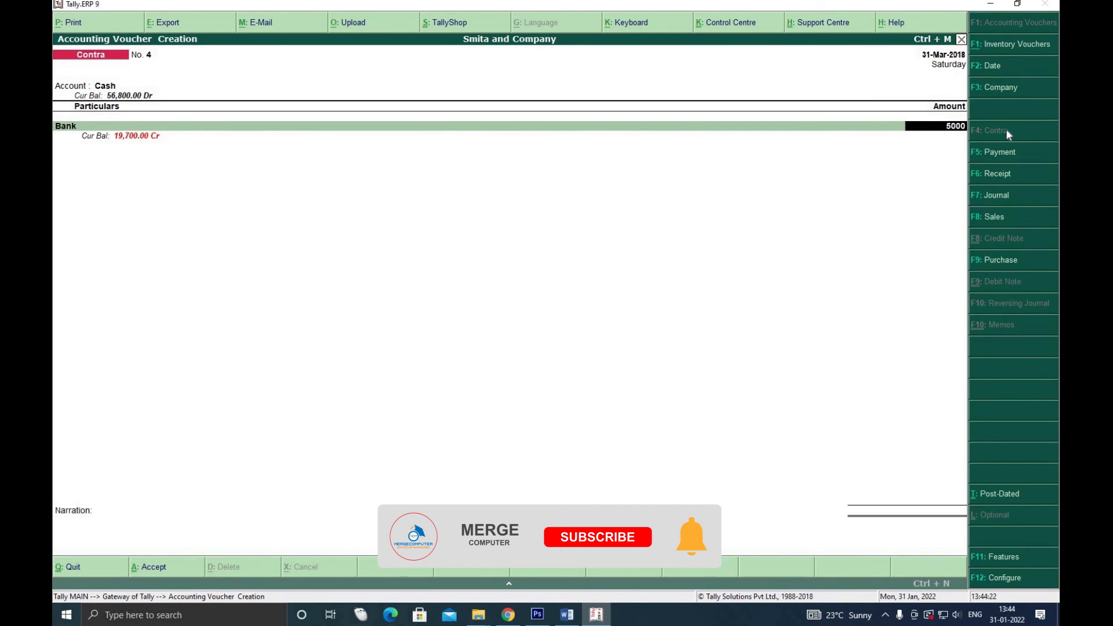
{"action": "key", "text": "ctrl+a"}
Check transaction 27 in the Word document and start a Tally receipt voucher with Bank as the account
{"action": "left_click", "coordinate": [566, 614]}
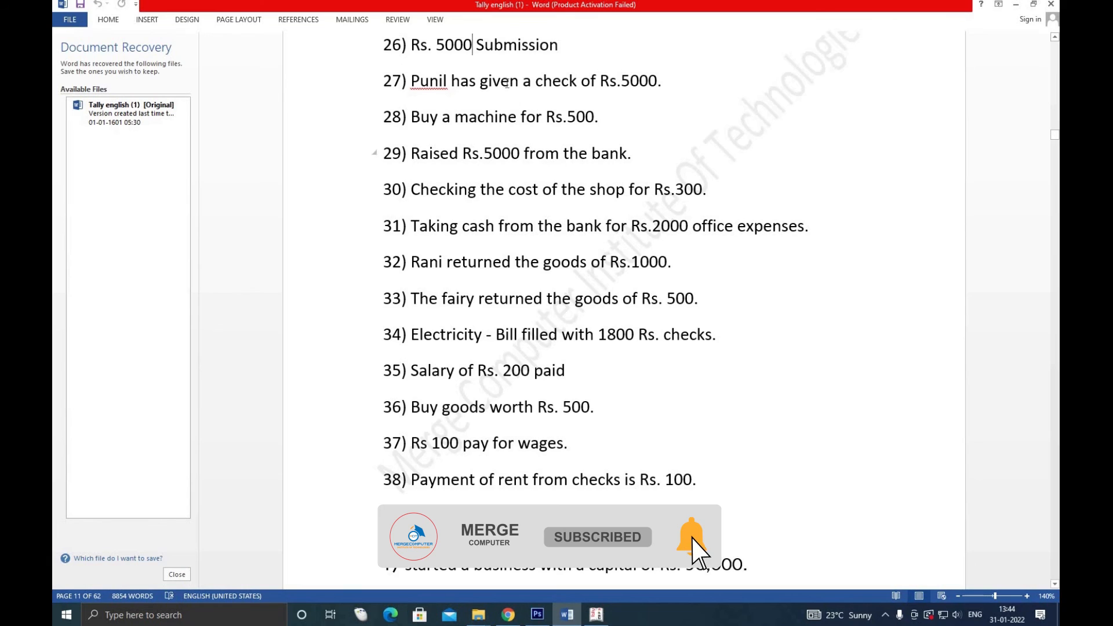
{"action": "left_click", "coordinate": [508, 82]}
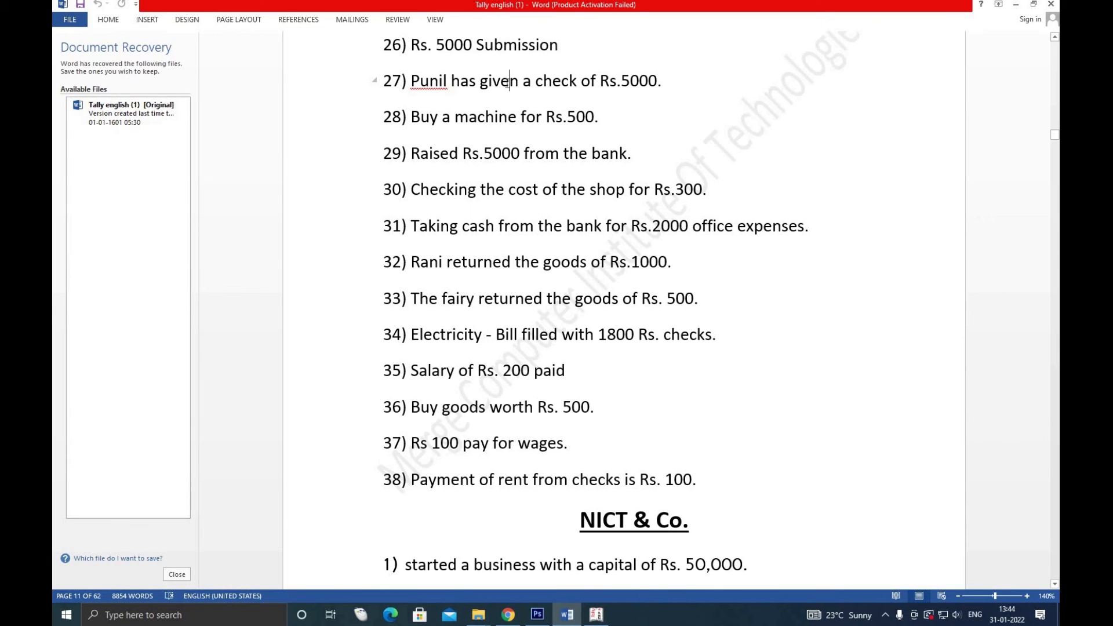
{"action": "left_click", "coordinate": [596, 614]}
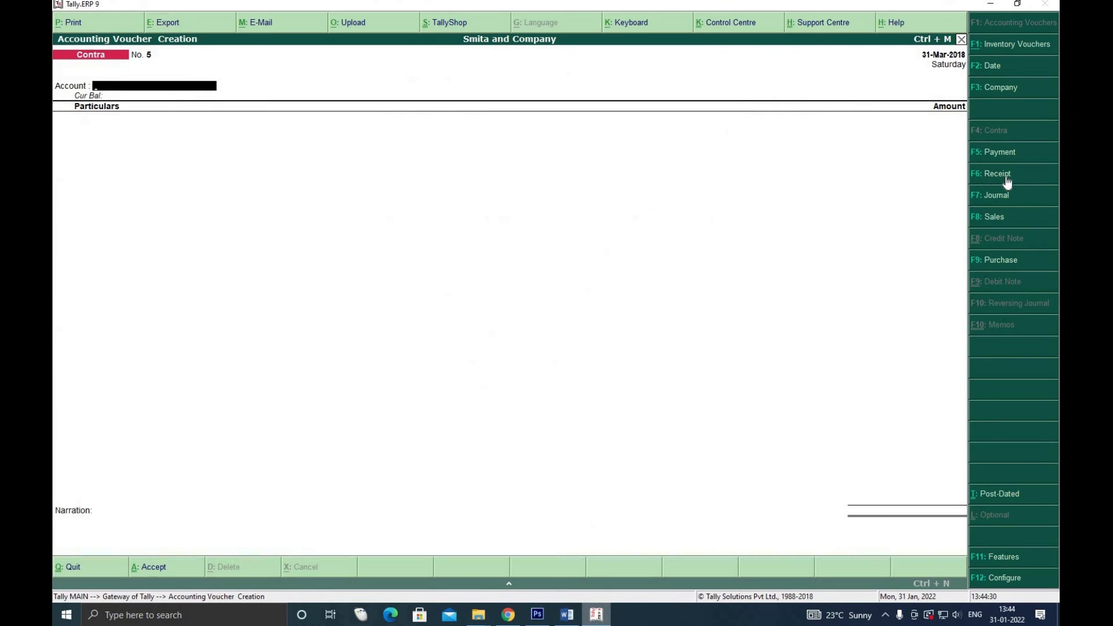
{"action": "left_click", "coordinate": [1005, 174]}
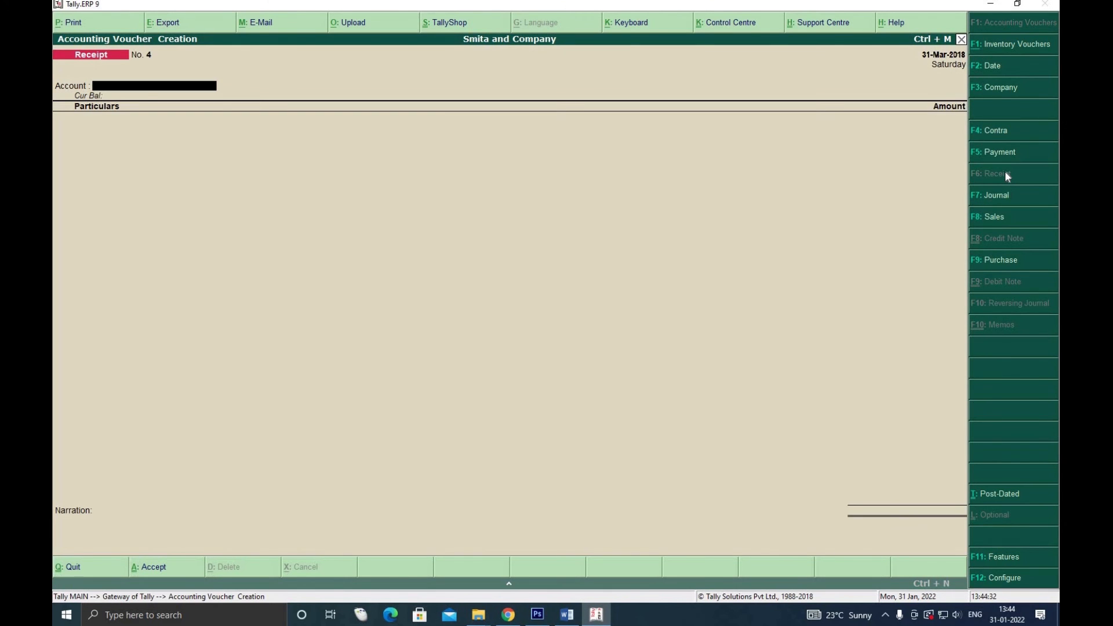
{"action": "type", "text": "B"}
{"action": "key", "text": "Return"}
Select the first party ledger starting with P, enter 5000 as the amount, recheck the Word document and save the receipt voucher
{"action": "type", "text": "P"}
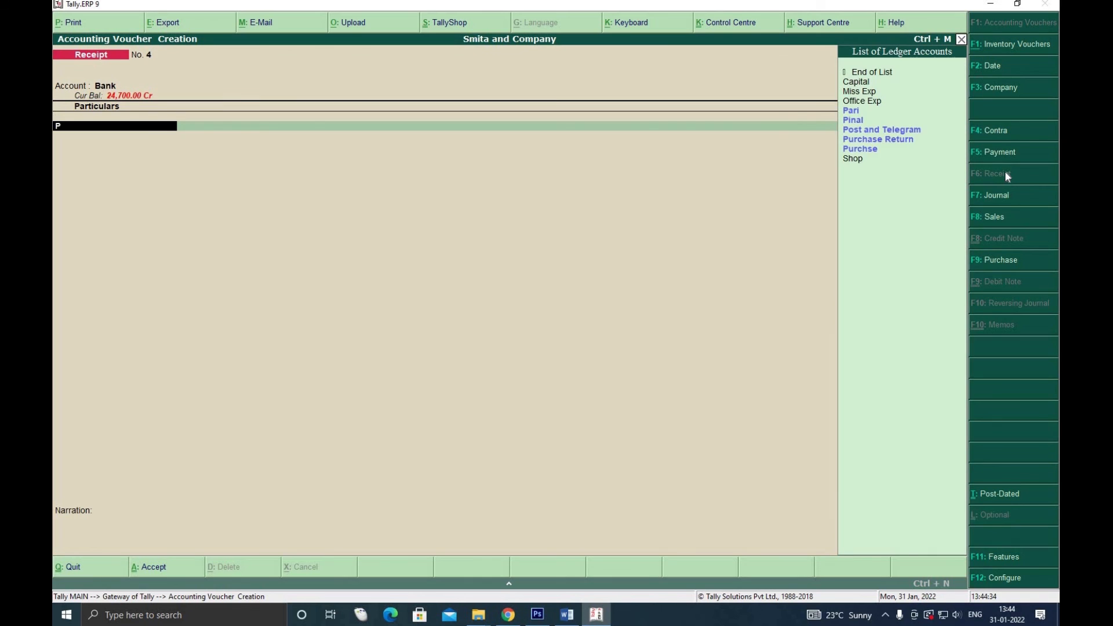
{"action": "key", "text": "Up"}
{"action": "key", "text": "Up"}
{"action": "key", "text": "Up"}
{"action": "key", "text": "Up"}
{"action": "key", "text": "Up"}
{"action": "key", "text": "Return"}
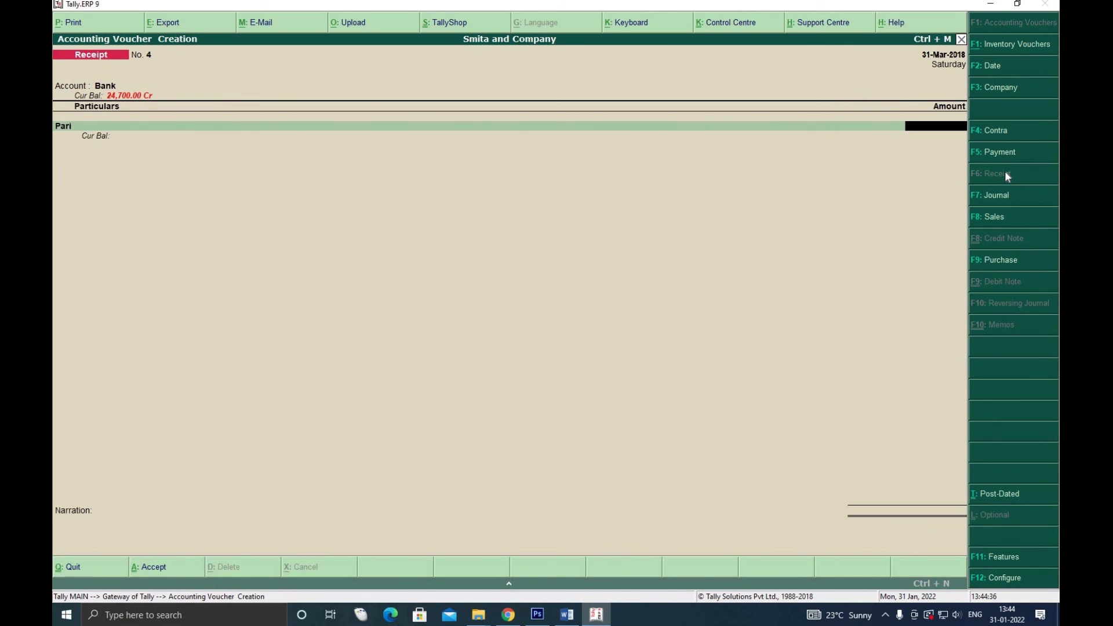
{"action": "type", "text": "5000"}
{"action": "left_click", "coordinate": [567, 614]}
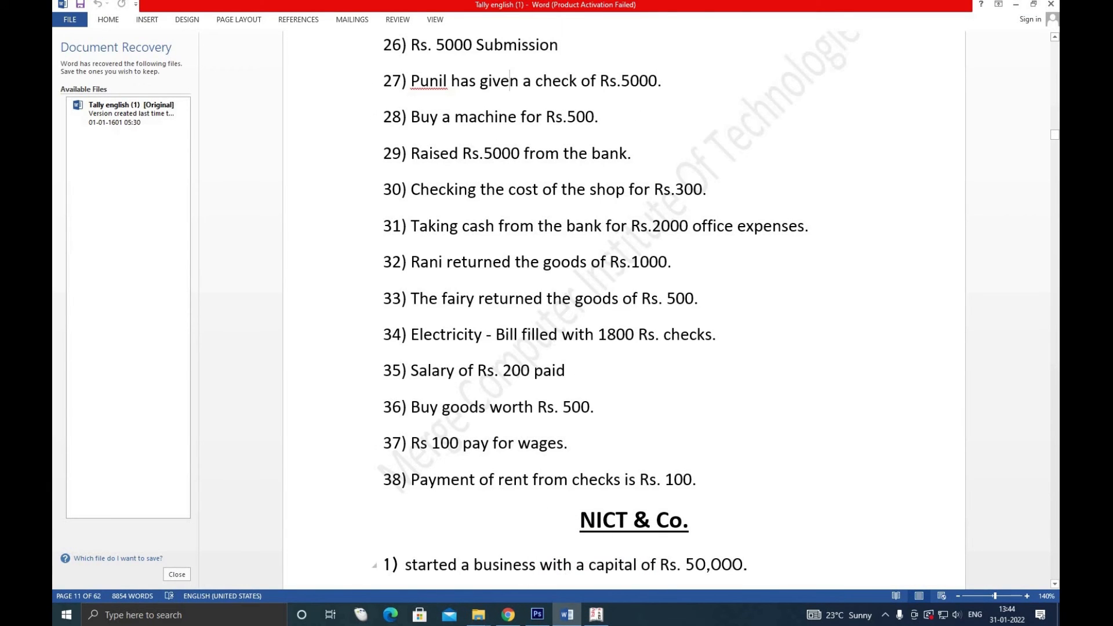
{"action": "left_click", "coordinate": [595, 615]}
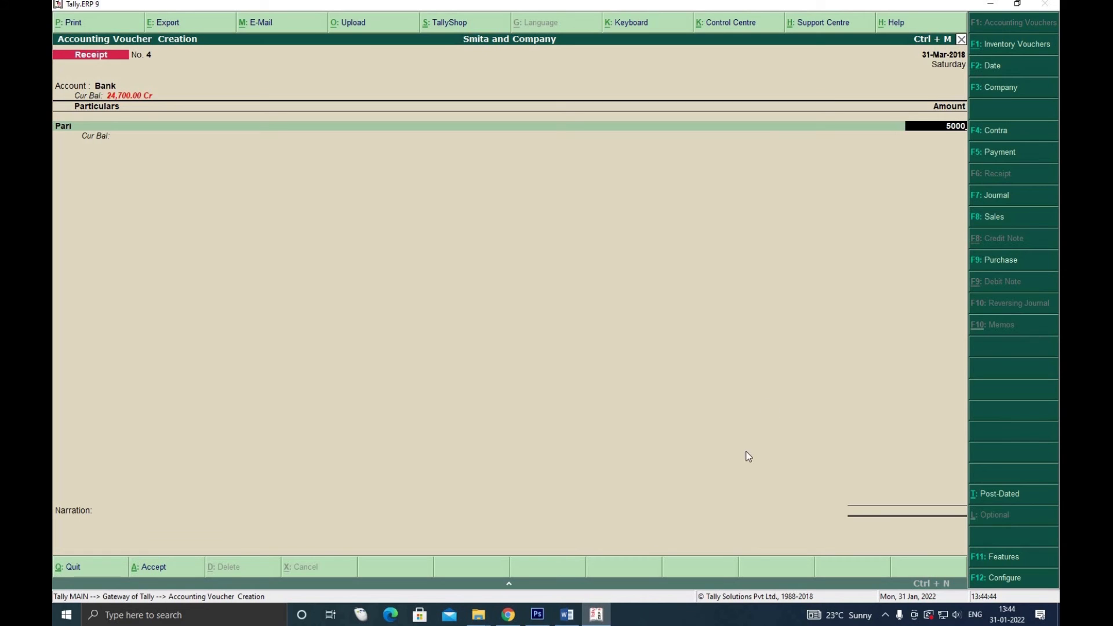
{"action": "key", "text": "ctrl+a"}
Check transaction 28 in the Word document and save a Tally receipt voucher with account Cash and the Machine ledger for 500
{"action": "left_click", "coordinate": [567, 614]}
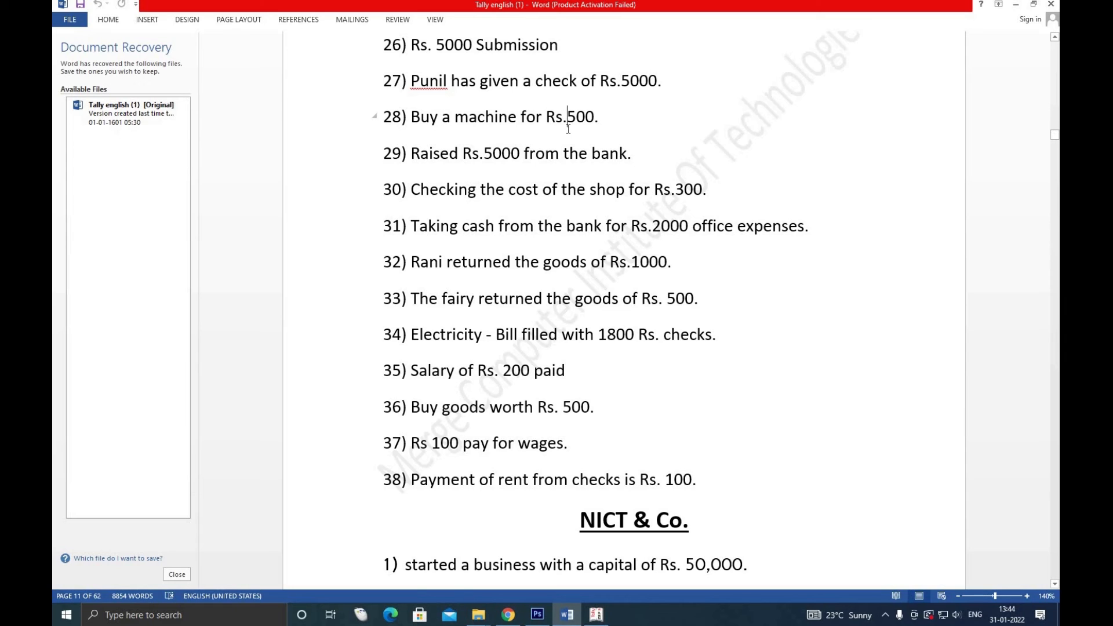
{"action": "left_click", "coordinate": [601, 616]}
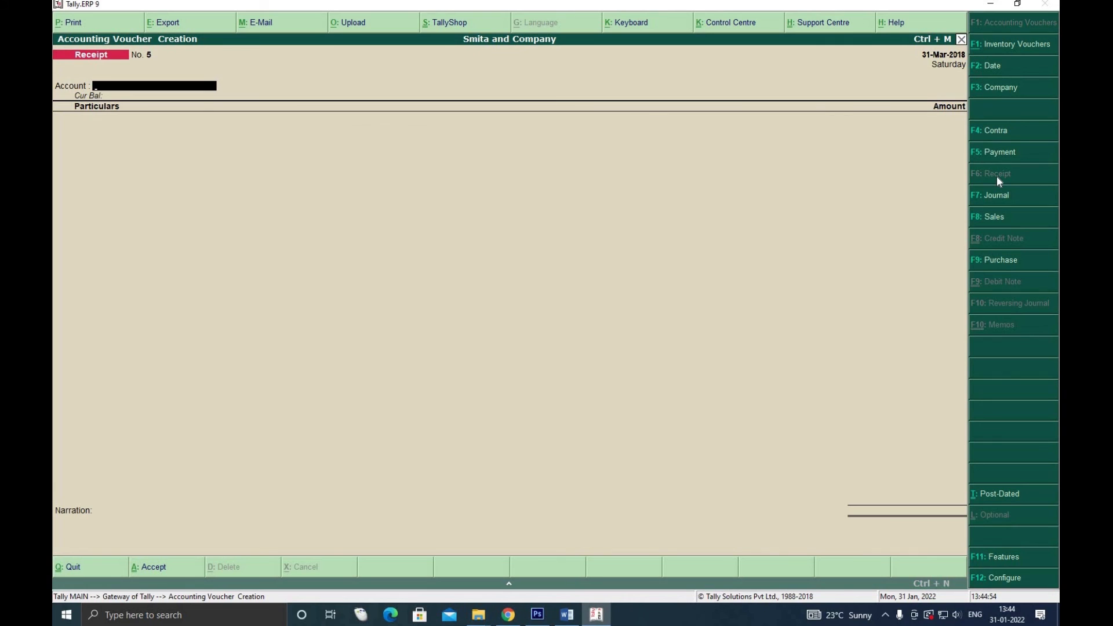
{"action": "key", "text": "Return"}
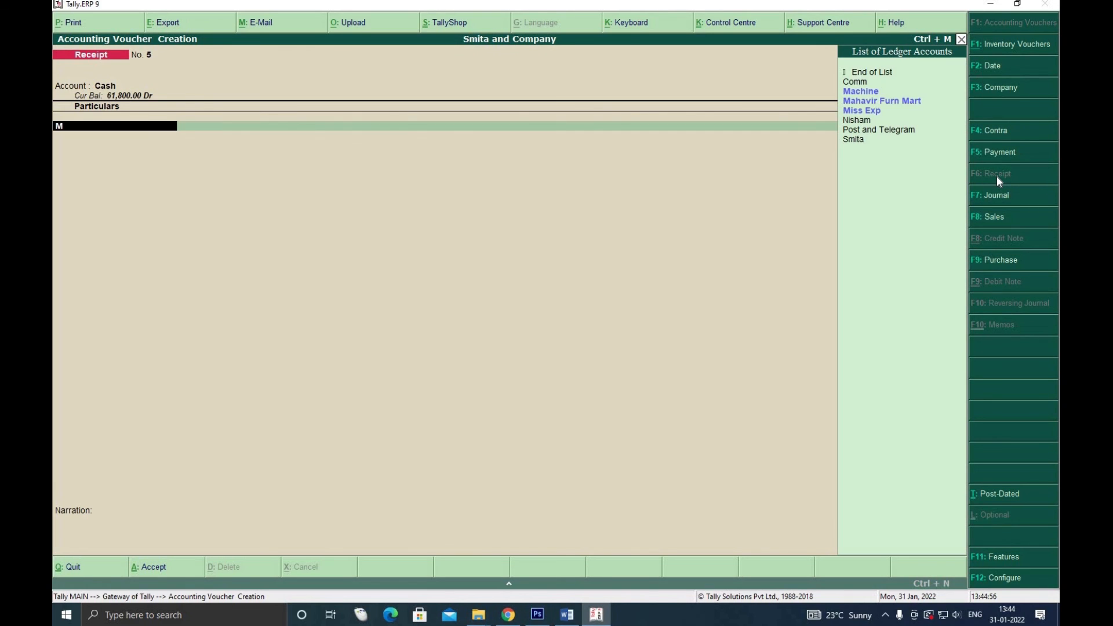
{"action": "type", "text": "M"}
{"action": "key", "text": "Up"}
{"action": "key", "text": "Up"}
{"action": "key", "text": "Return"}
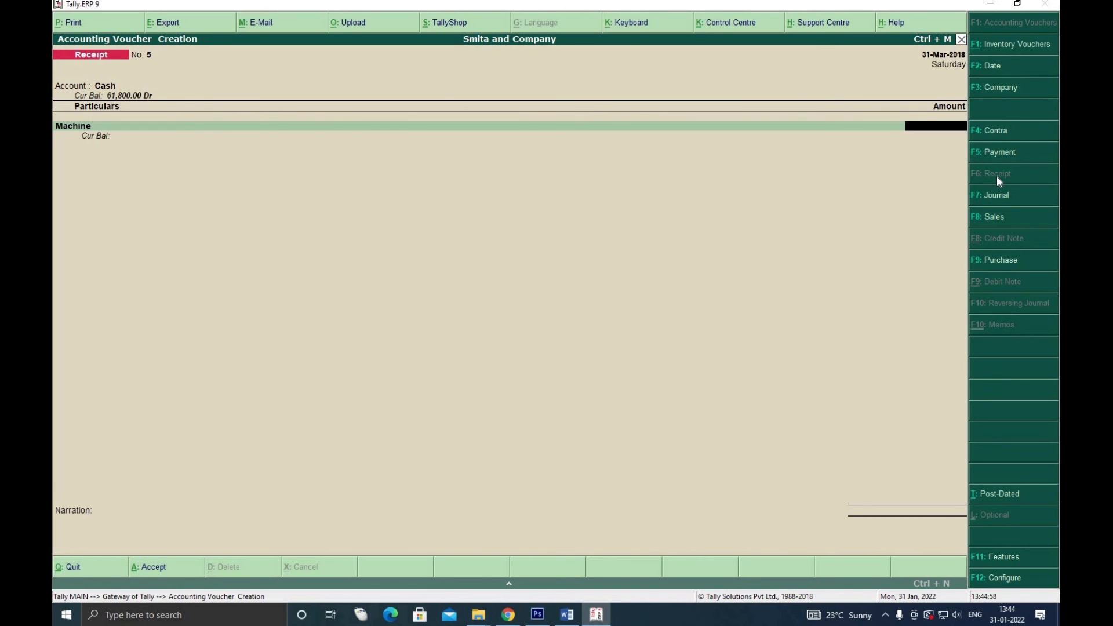
{"action": "type", "text": "500"}
{"action": "key", "text": "ctrl+a"}
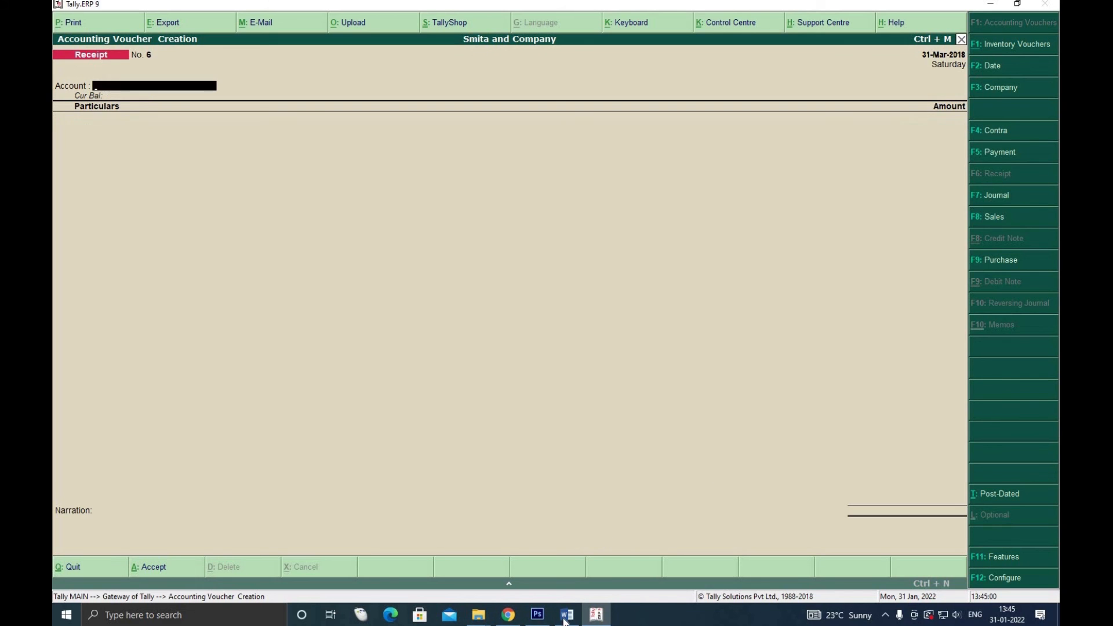
Check transaction 29 in the Word document and start a Tally receipt voucher with Bank as the account
{"action": "key", "text": "alt+Tab"}
{"action": "left_click", "coordinate": [562, 154]}
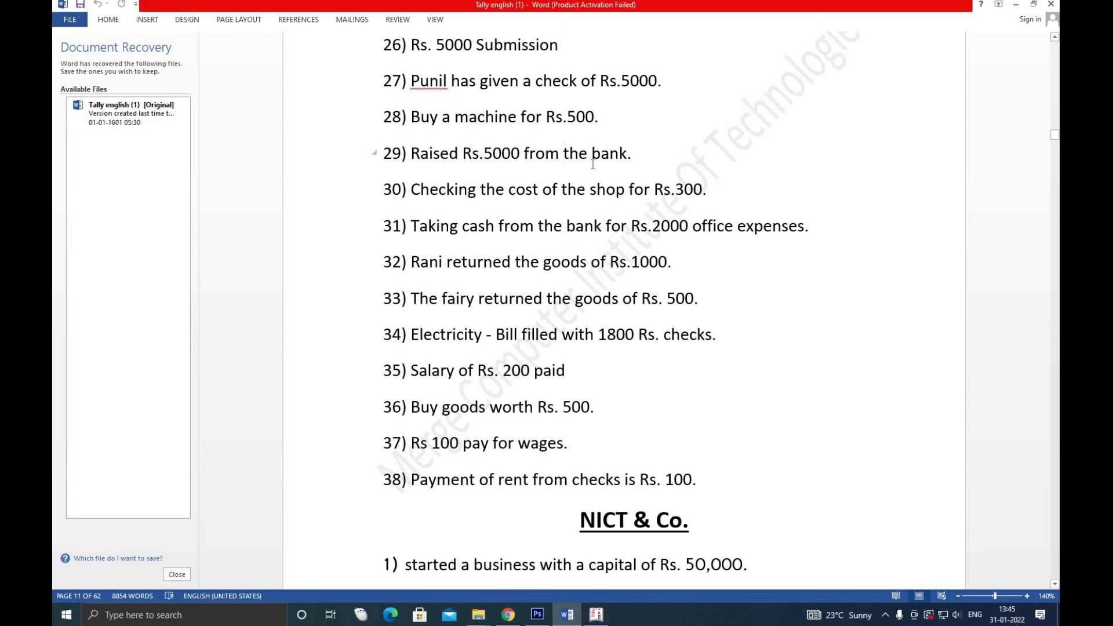
{"action": "left_click", "coordinate": [595, 614]}
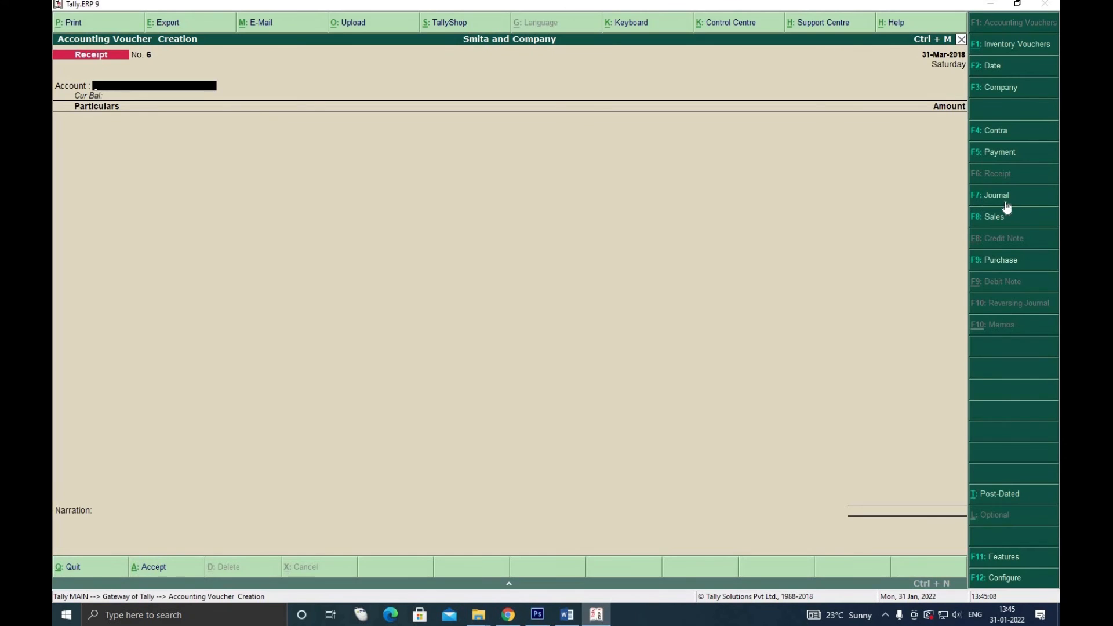
{"action": "type", "text": "b"}
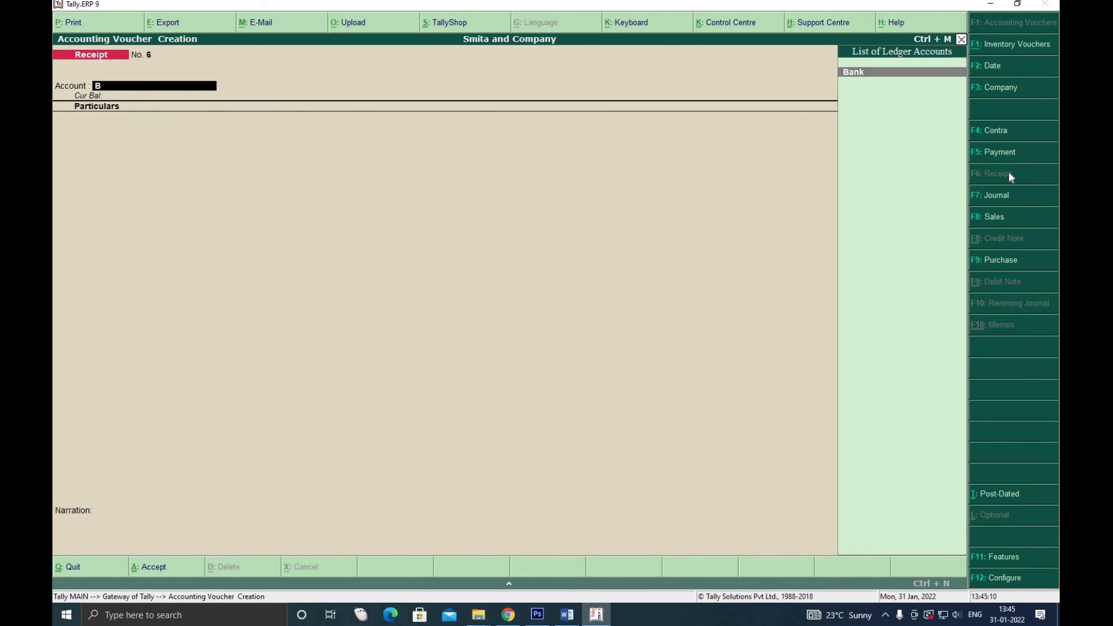
{"action": "key", "text": "Return"}
Look through the ledger list for a suitable party account starting with R
{"action": "type", "text": "R"}
{"action": "key", "text": "Down"}
{"action": "key", "text": "Down"}
{"action": "key", "text": "Down"}
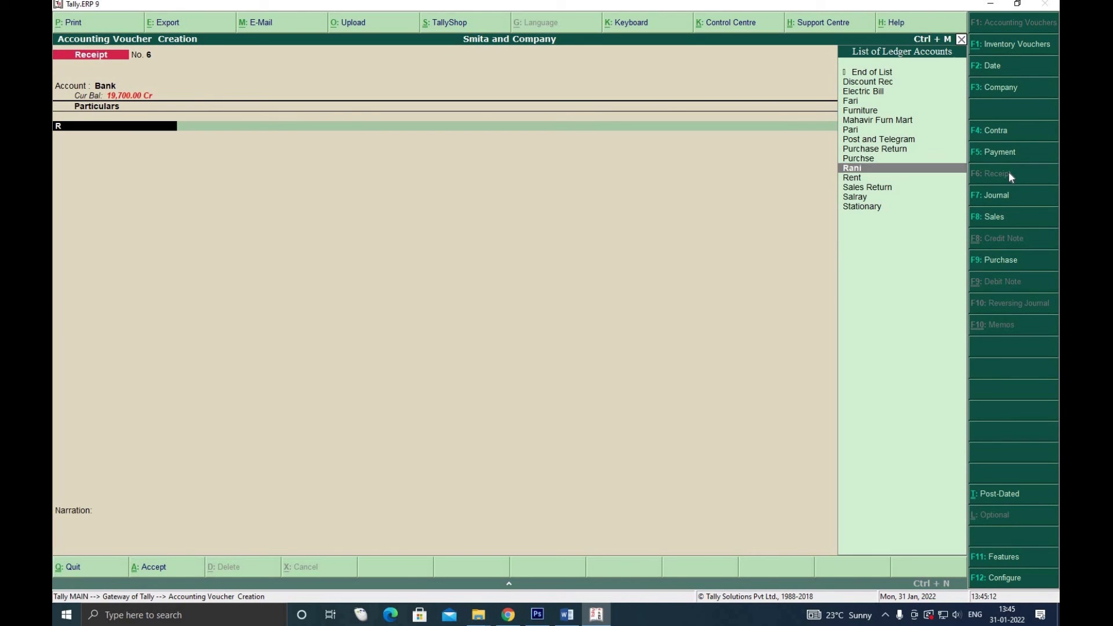
{"action": "key", "text": "Up"}
{"action": "key", "text": "Up"}
{"action": "key", "text": "BackSpace"}
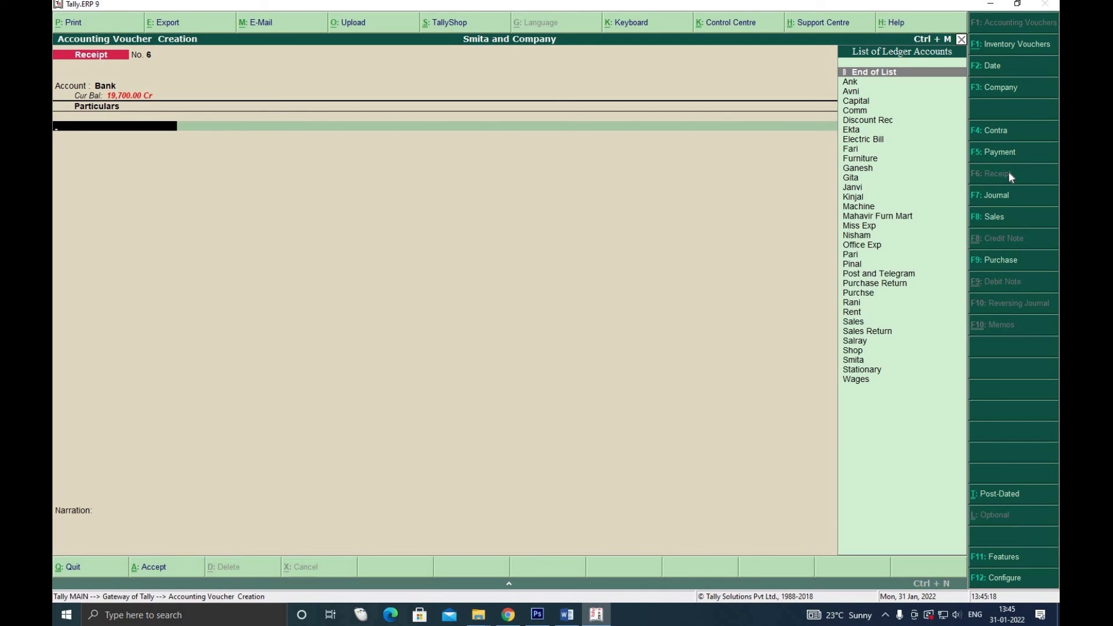
{"action": "type", "text": "R"}
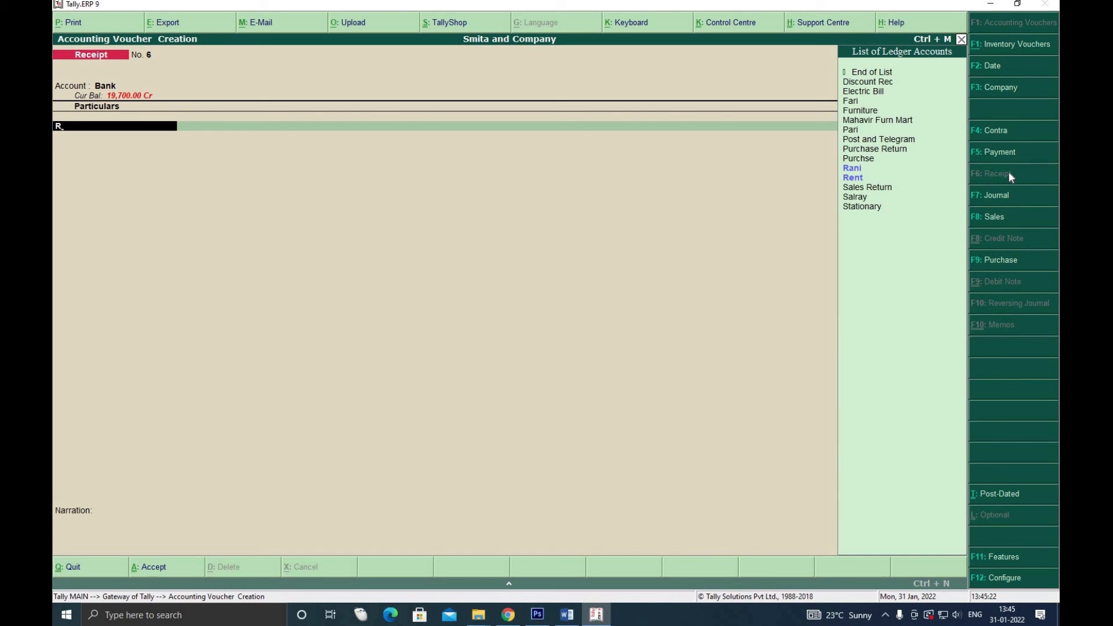
{"action": "key", "text": "Down"}
{"action": "key", "text": "Down"}
{"action": "key", "text": "Down"}
{"action": "key", "text": "Down"}
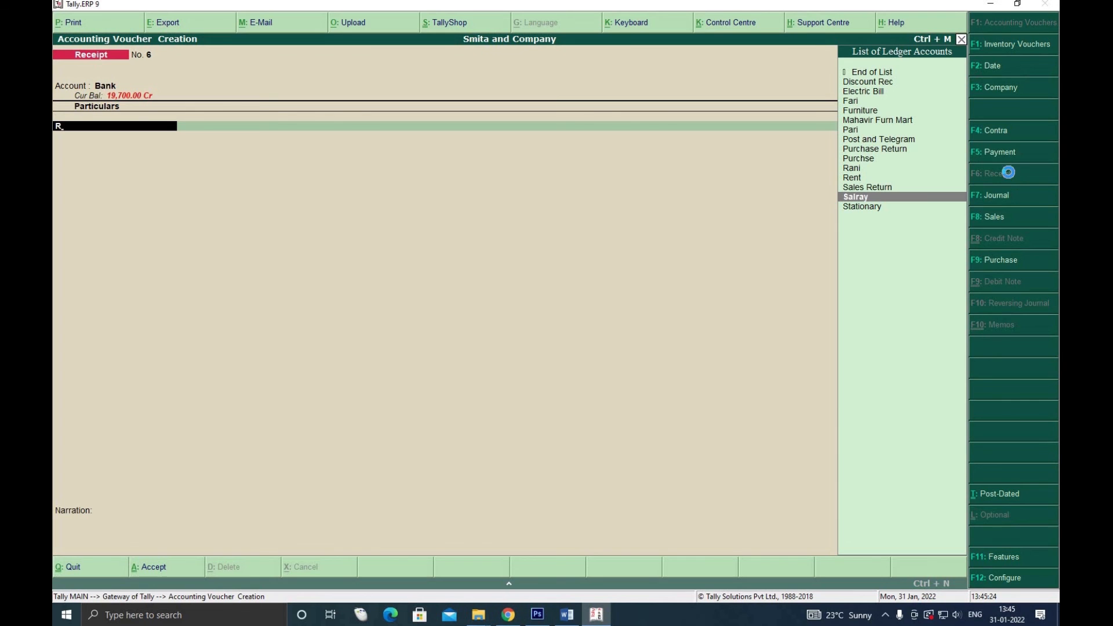
Create a ledger for the party under Sundry Debtors from the receipt voucher and accept the default details
{"action": "key", "text": "alt+c"}
{"action": "type", "text": "am"}
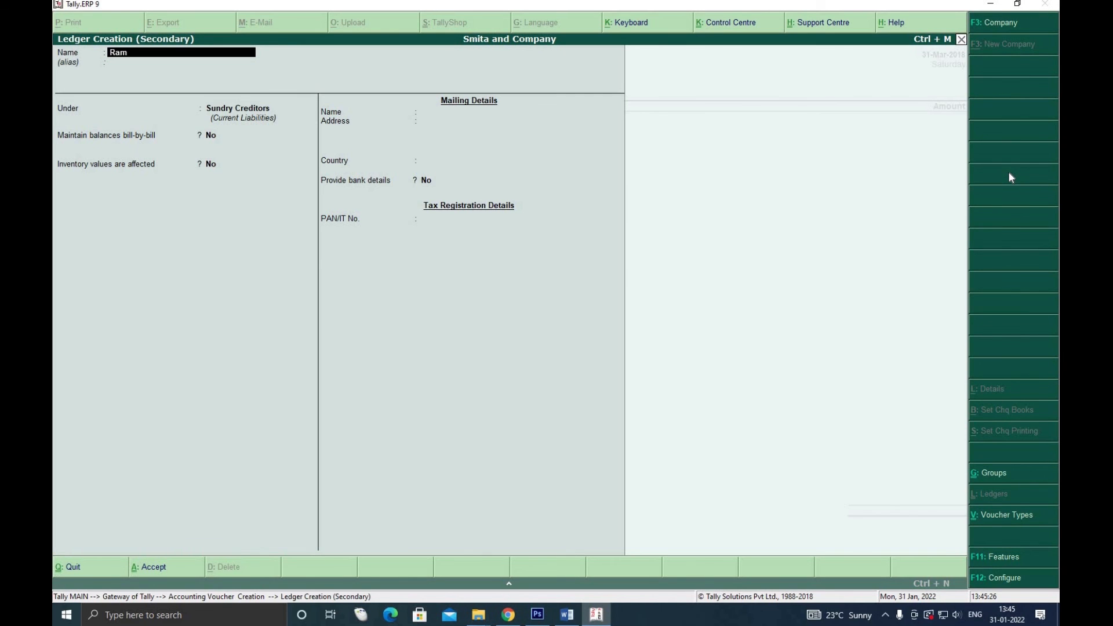
{"action": "key", "text": "Return"}
{"action": "key", "text": "Return"}
{"action": "type", "text": "S"}
{"action": "key", "text": "Down"}
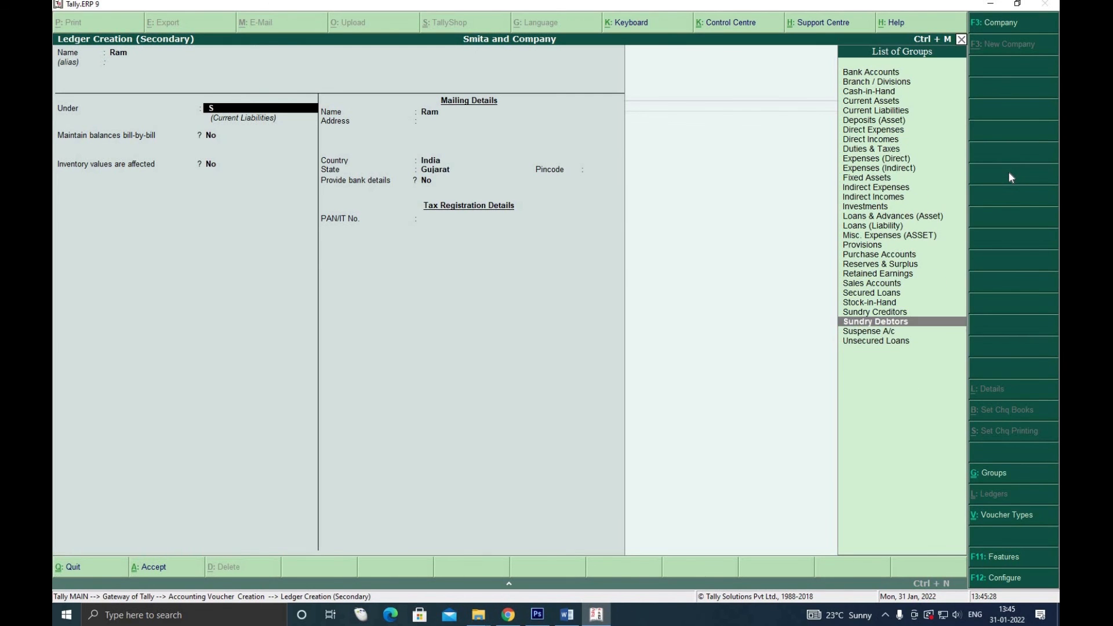
{"action": "key", "text": "Return"}
{"action": "key", "text": "ctrl+a"}
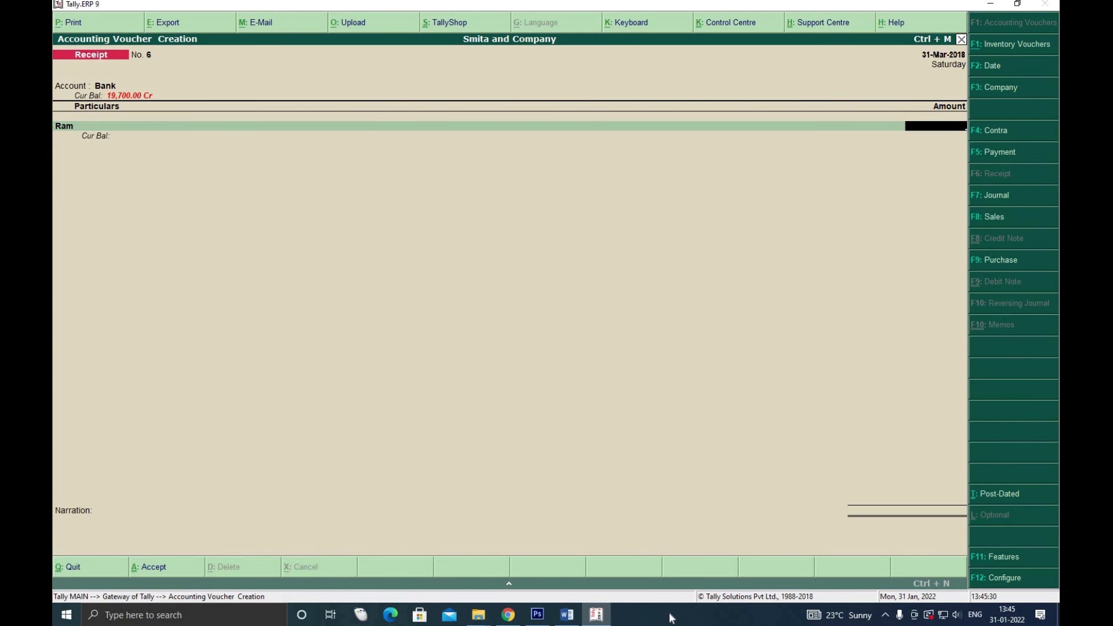
Recheck transaction 29 in the Word document, enter 5000 as the amount and save the receipt voucher
{"action": "left_click", "coordinate": [567, 614]}
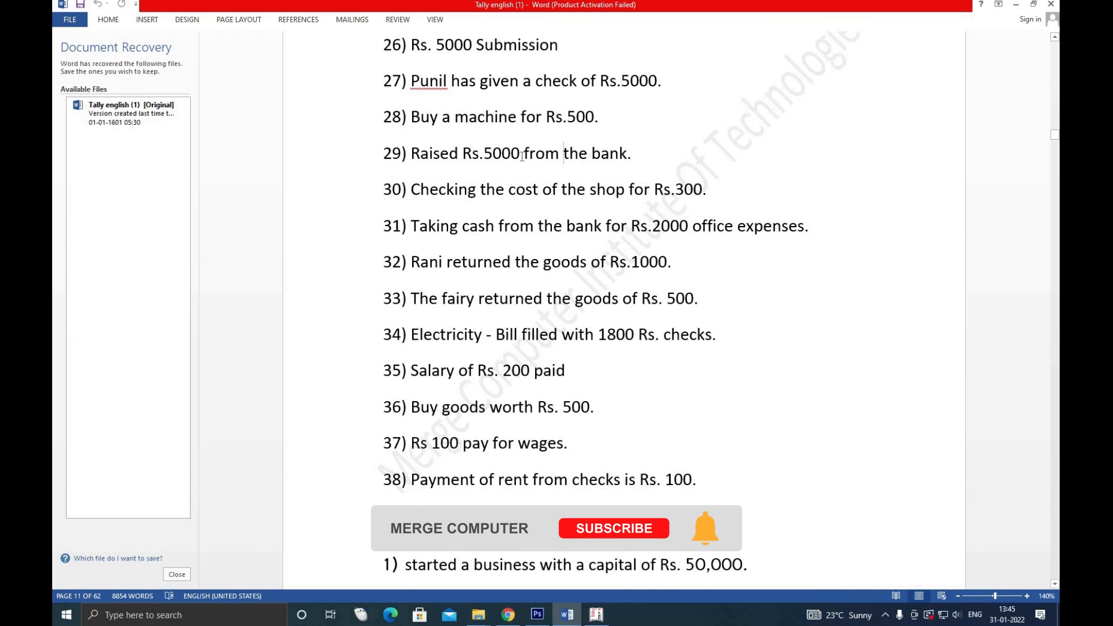
{"action": "left_click", "coordinate": [596, 615]}
{"action": "type", "text": "5000"}
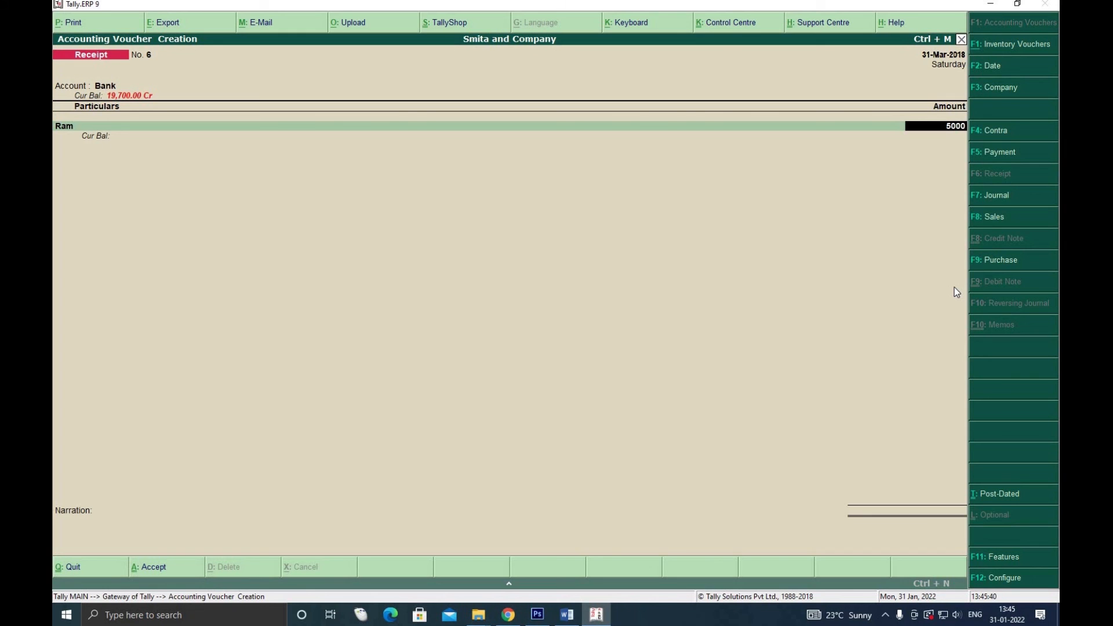
{"action": "key", "text": "ctrl+a"}
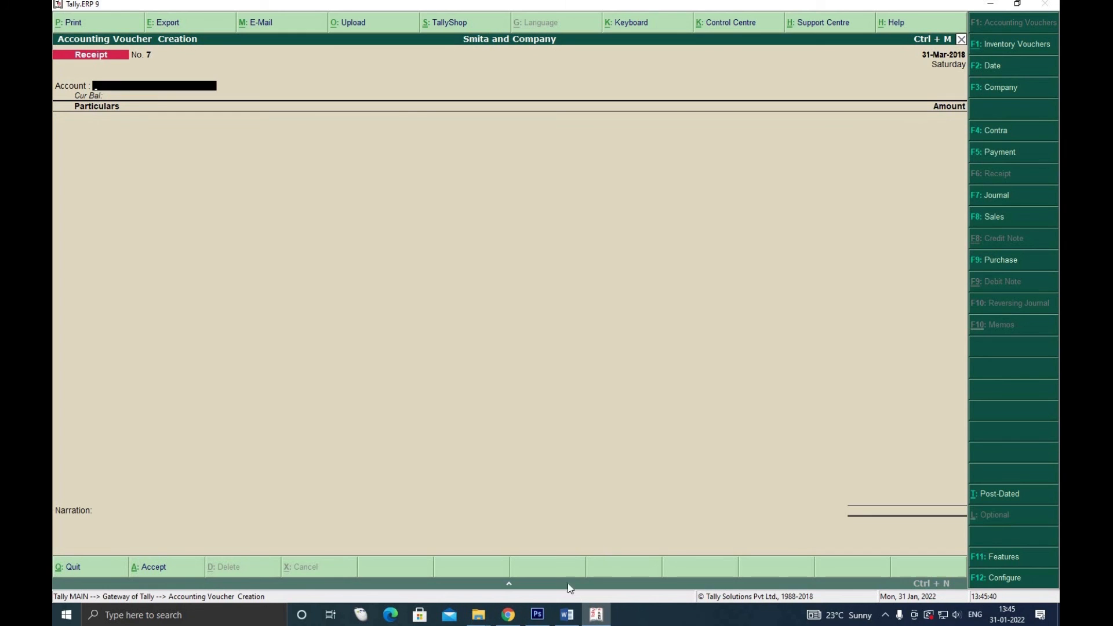
Check transaction 30 in the Word document and start a Tally payment voucher with Cash as the account and Shop as the ledger
{"action": "left_click", "coordinate": [567, 614]}
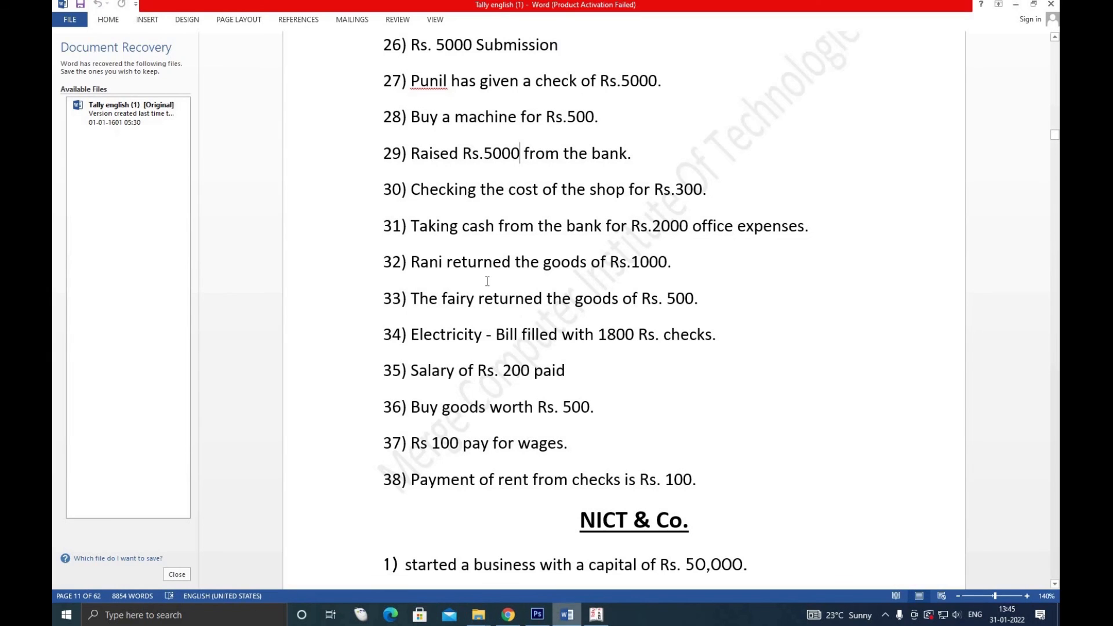
{"action": "left_click", "coordinate": [504, 191]}
{"action": "left_click", "coordinate": [596, 615]}
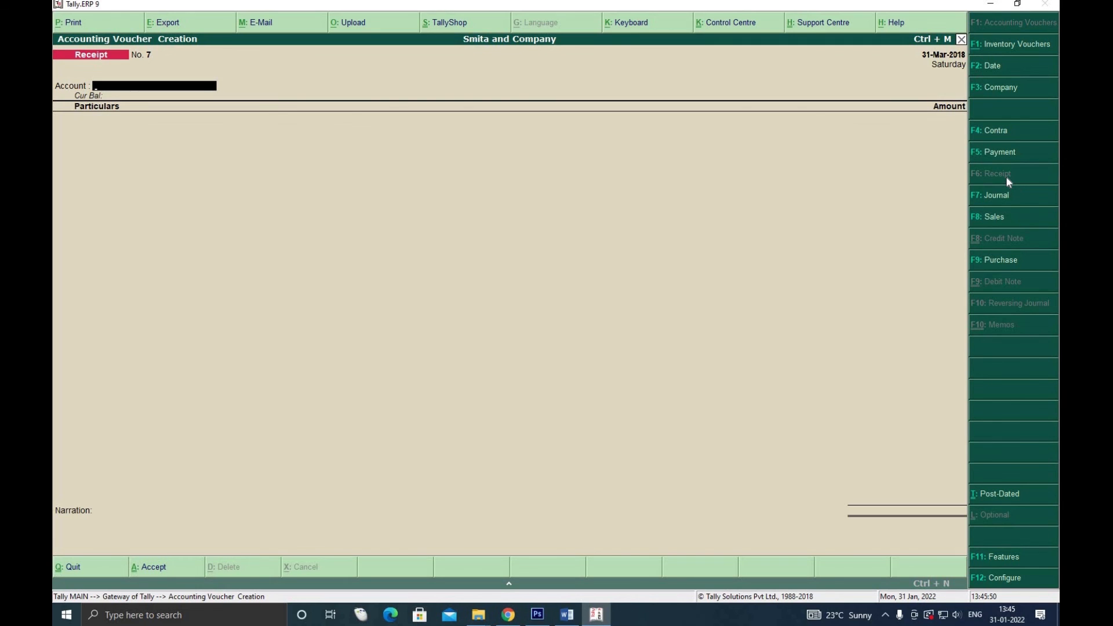
{"action": "key", "text": "F5"}
{"action": "key", "text": "Return"}
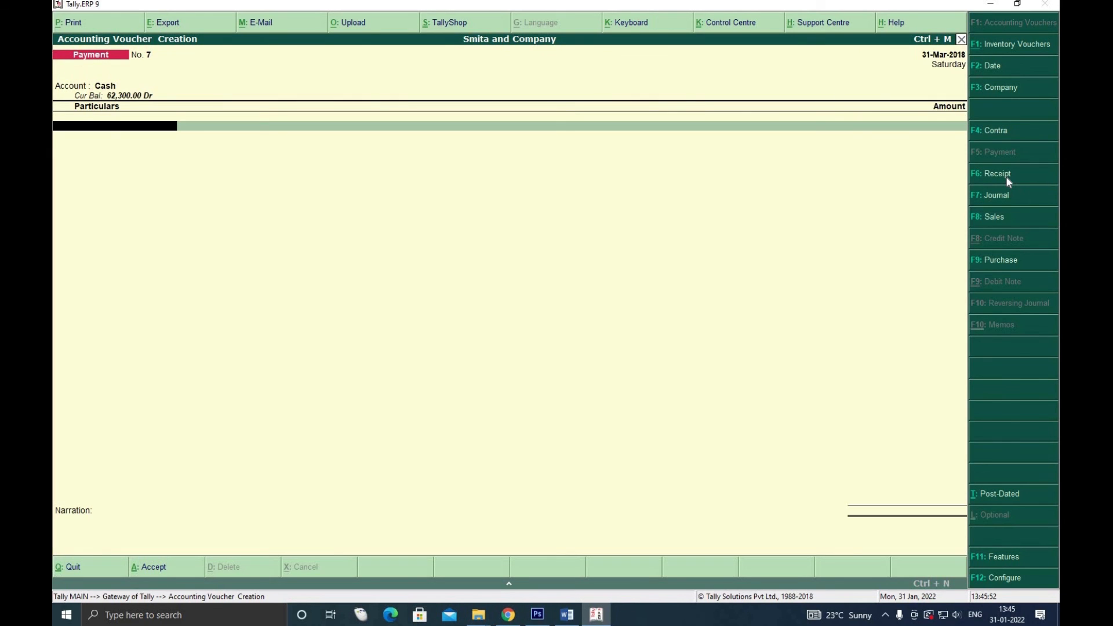
{"action": "type", "text": "s"}
{"action": "key", "text": "Up"}
{"action": "key", "text": "Up"}
{"action": "key", "text": "Up"}
{"action": "key", "text": "Return"}
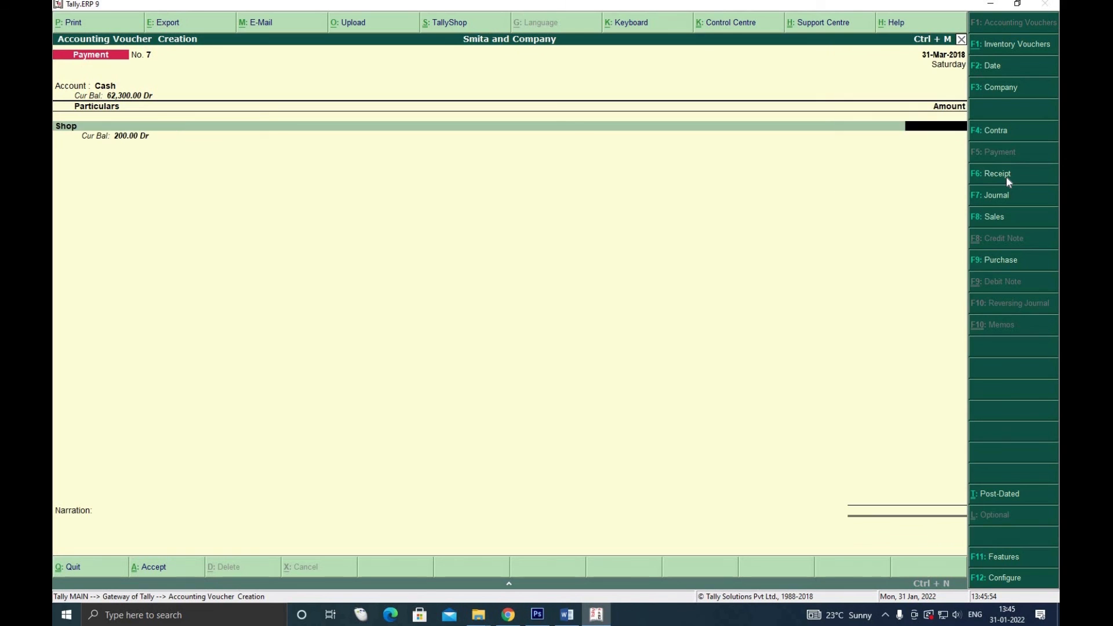
Recheck transaction 30 in the Word document, enter 300 as the Shop amount in Tally and save the payment voucher
{"action": "left_click", "coordinate": [567, 614]}
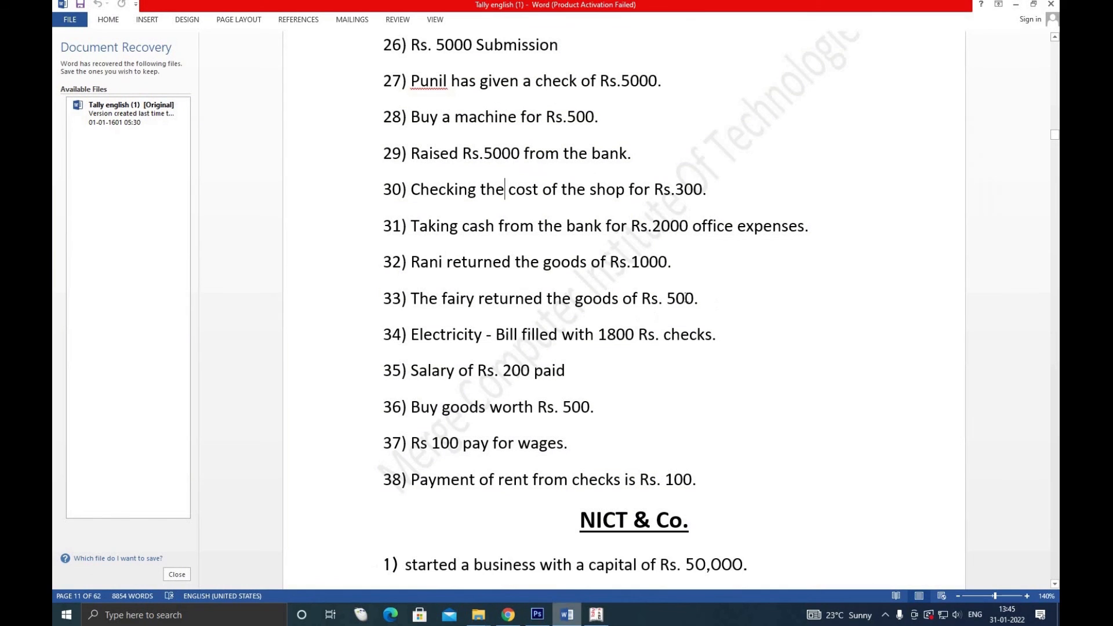
{"action": "left_click", "coordinate": [572, 262]}
{"action": "left_click", "coordinate": [567, 226]}
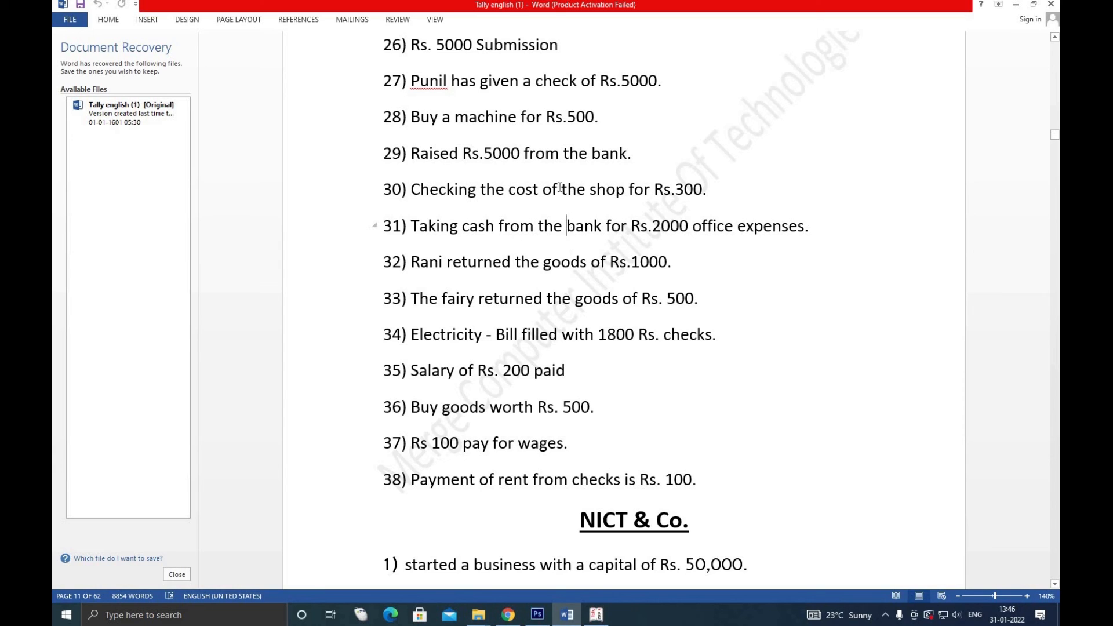
{"action": "left_click", "coordinate": [525, 116]}
{"action": "left_click", "coordinate": [503, 191]}
{"action": "left_click", "coordinate": [493, 83]}
{"action": "left_click", "coordinate": [494, 118]}
{"action": "left_click", "coordinate": [501, 156]}
{"action": "left_click", "coordinate": [509, 189]}
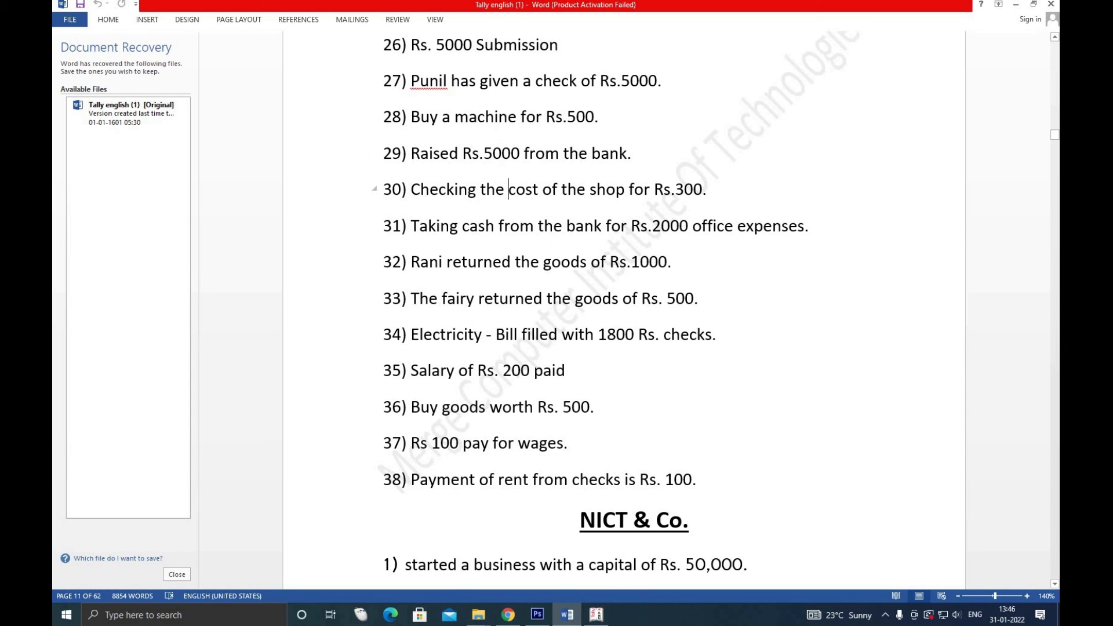
{"action": "left_click", "coordinate": [603, 622]}
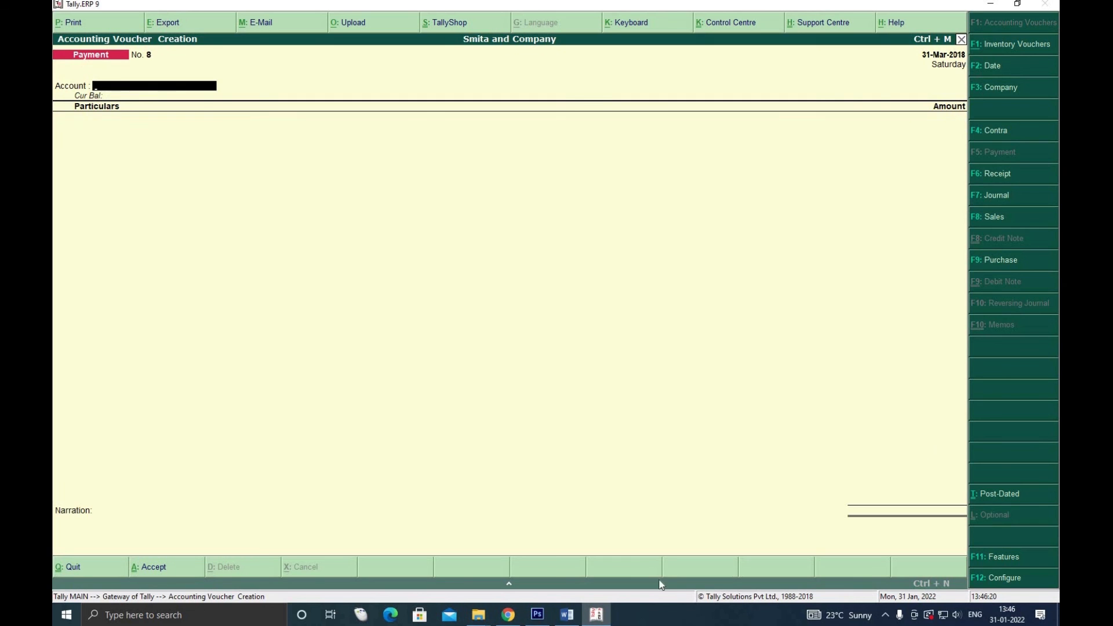
Check transaction 31 in the Word document, then record and save a Tally payment voucher of 2000 from Cash to Office Exp
{"action": "left_click", "coordinate": [567, 614]}
{"action": "left_click", "coordinate": [694, 230]}
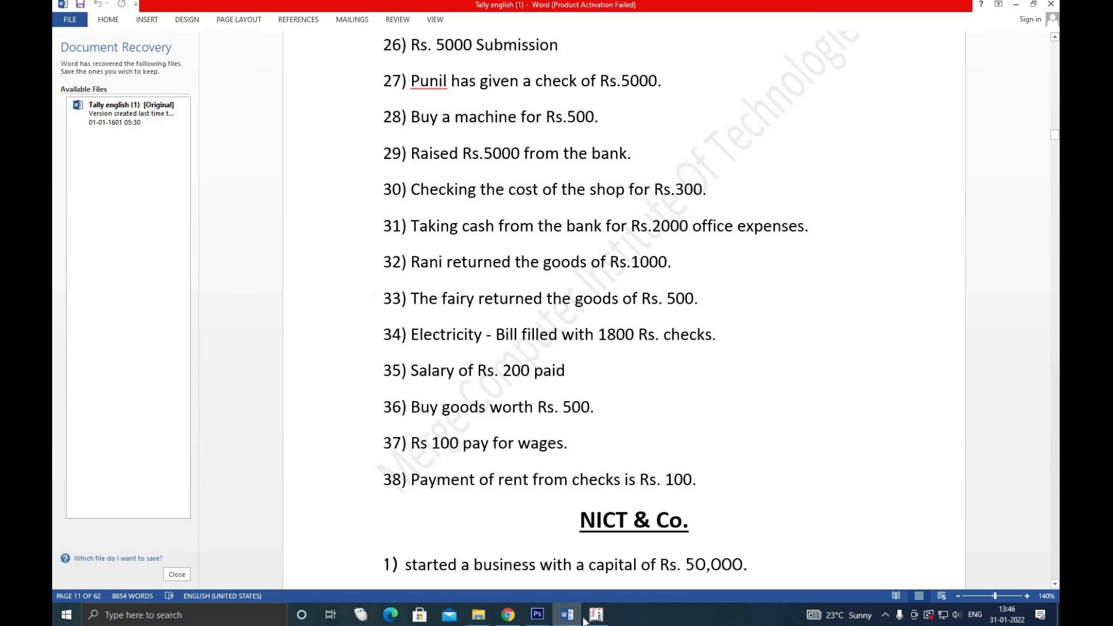
{"action": "key", "text": "alt+Tab"}
{"action": "type", "text": "c"}
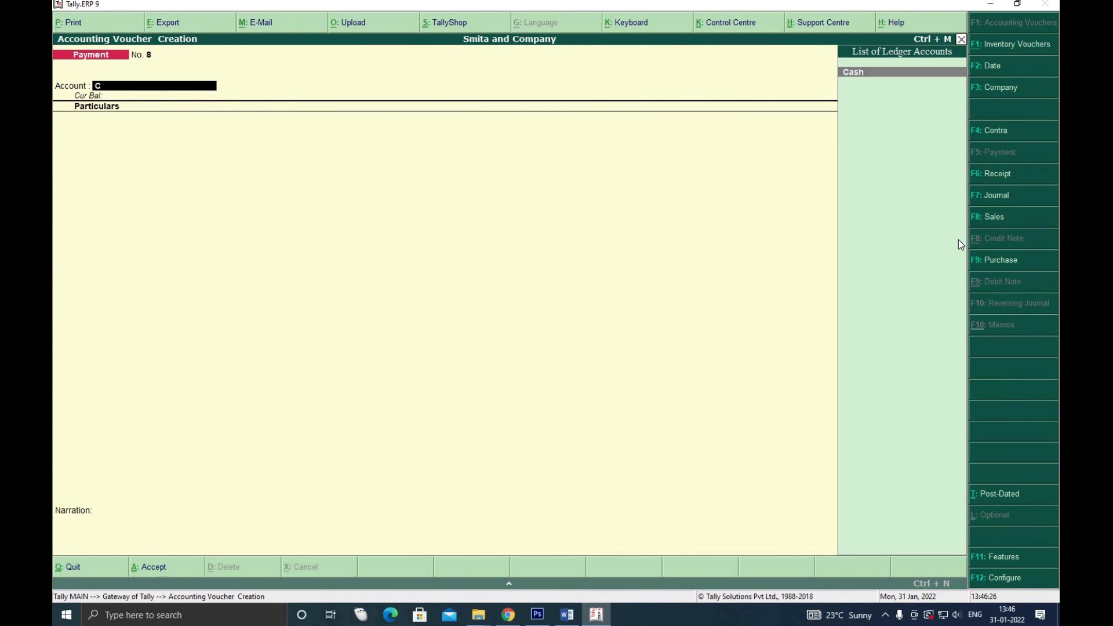
{"action": "key", "text": "Return"}
{"action": "type", "text": "o"}
{"action": "key", "text": "Return"}
{"action": "type", "text": "2000"}
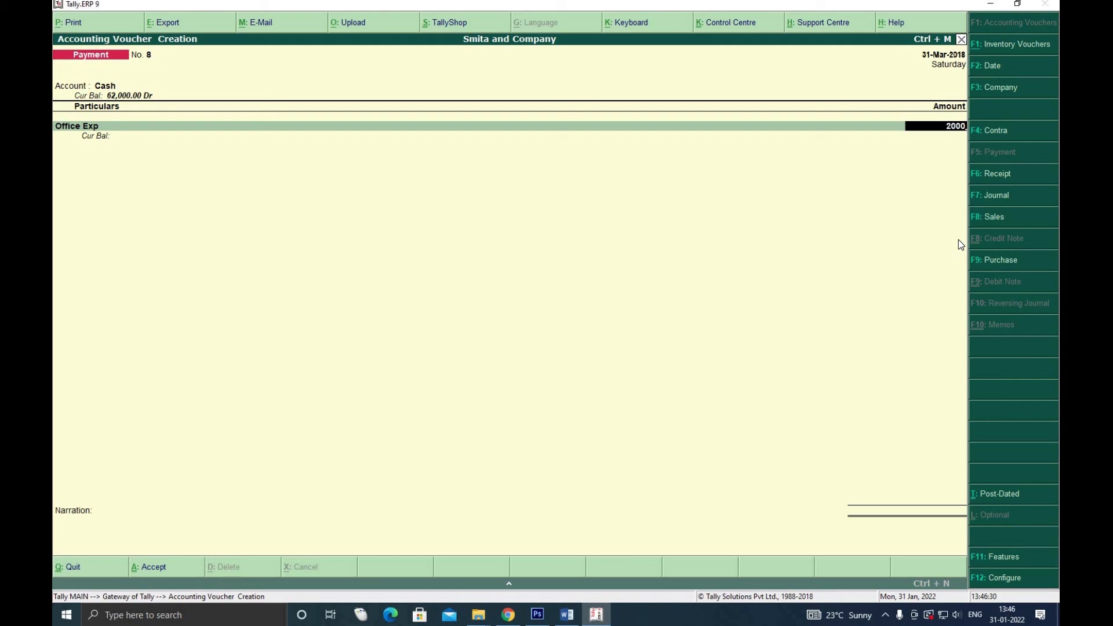
{"action": "key", "text": "ctrl+a"}
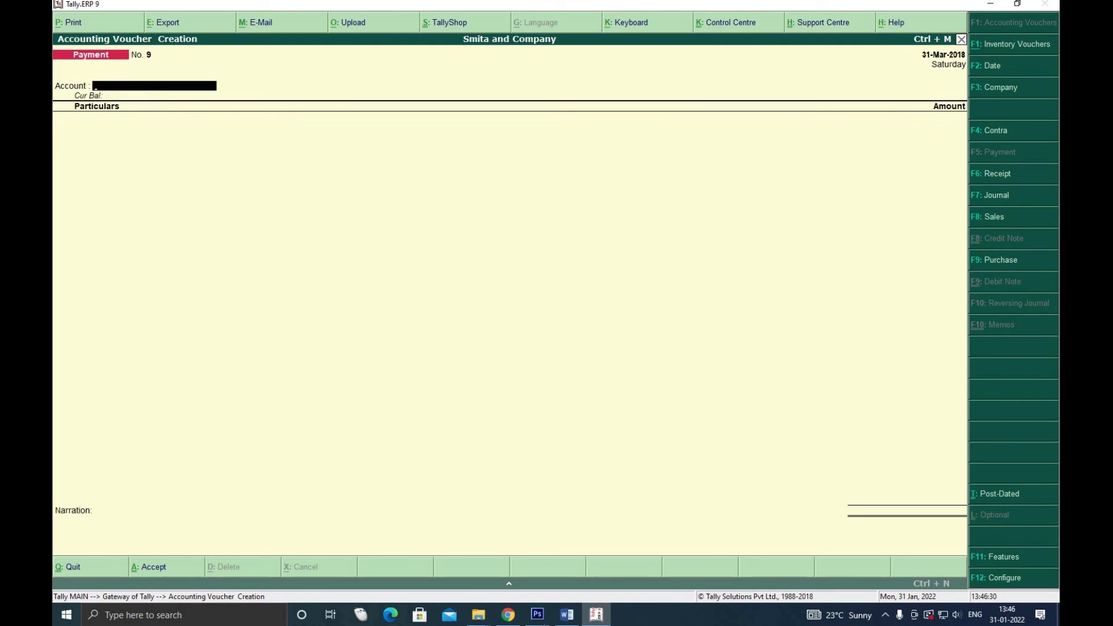
Check transaction 32 in the Word document and start a Tally journal voucher with its party as the debit ledger
{"action": "left_click", "coordinate": [566, 614]}
{"action": "left_click", "coordinate": [610, 261]}
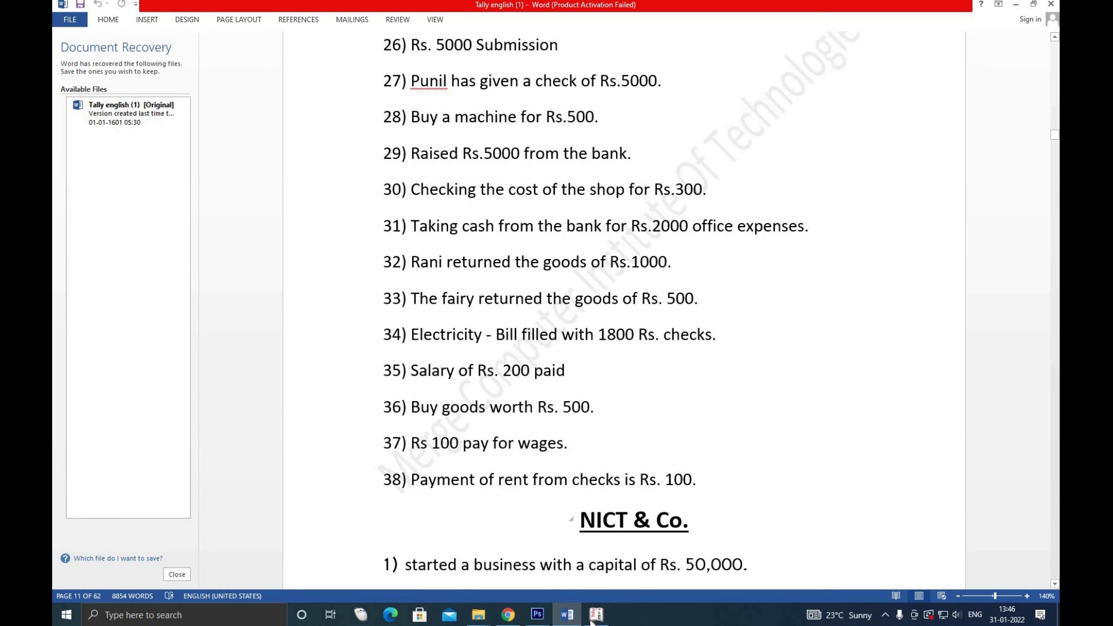
{"action": "key", "text": "alt+Tab"}
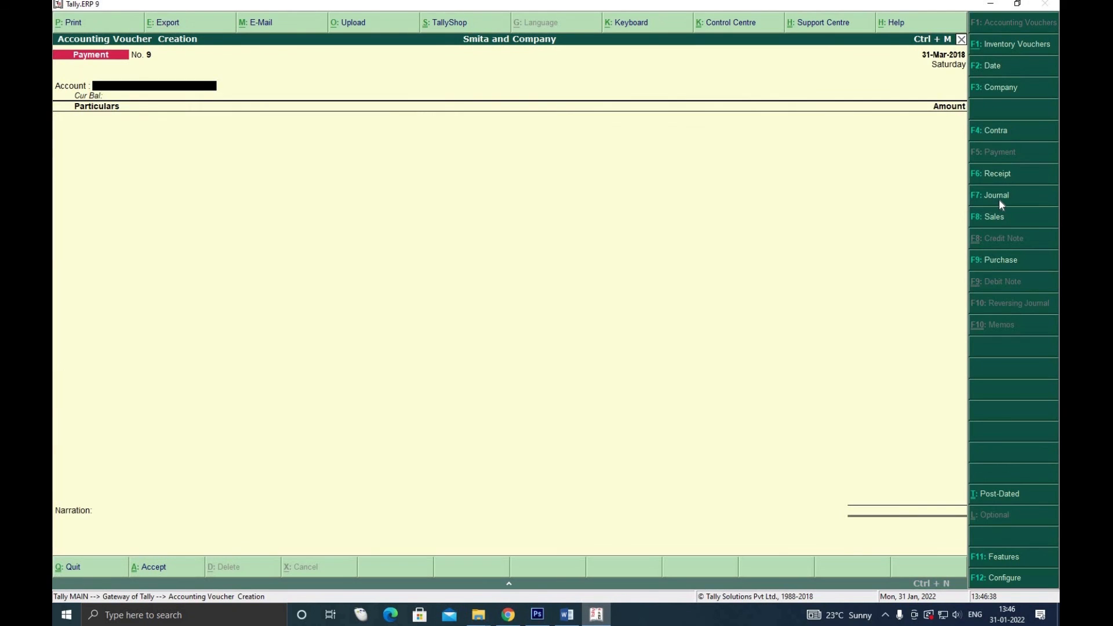
{"action": "left_click", "coordinate": [999, 199]}
{"action": "type", "text": "S"}
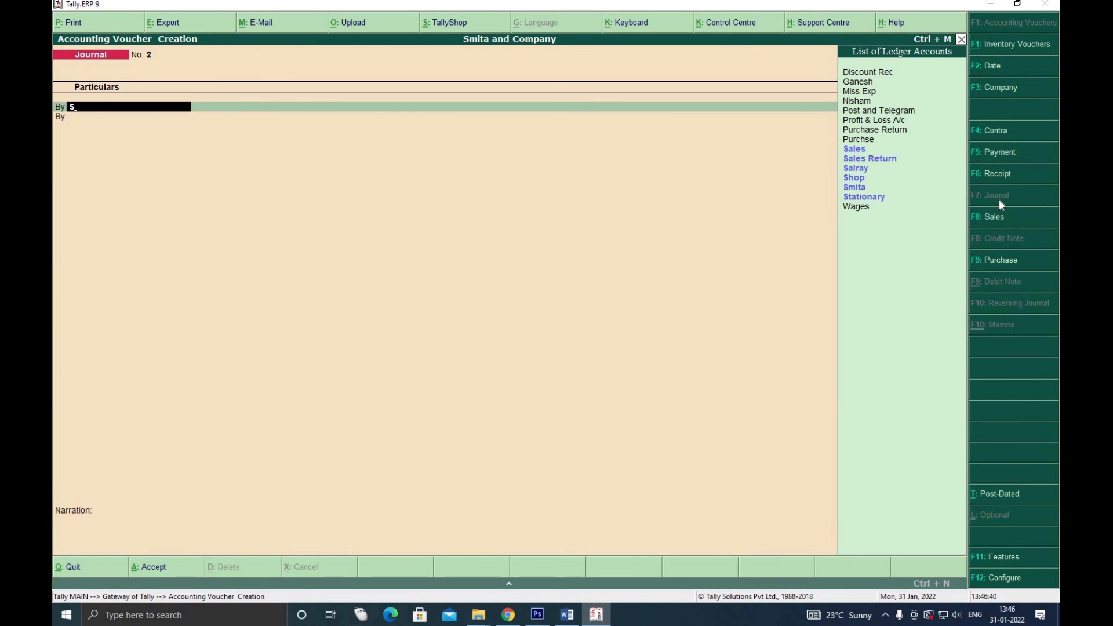
{"action": "key", "text": "BackSpace"}
{"action": "type", "text": "R"}
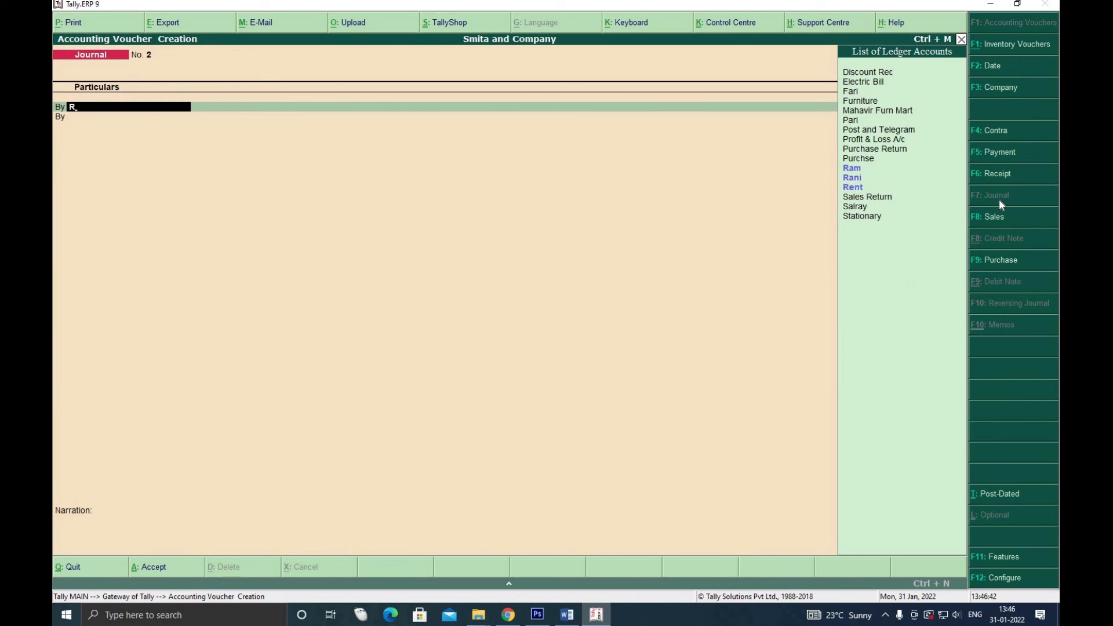
{"action": "key", "text": "Up"}
{"action": "key", "text": "Up"}
{"action": "key", "text": "Return"}
Set the debit amount of the transaction 32 party to 1000
{"action": "left_click", "coordinate": [561, 623]}
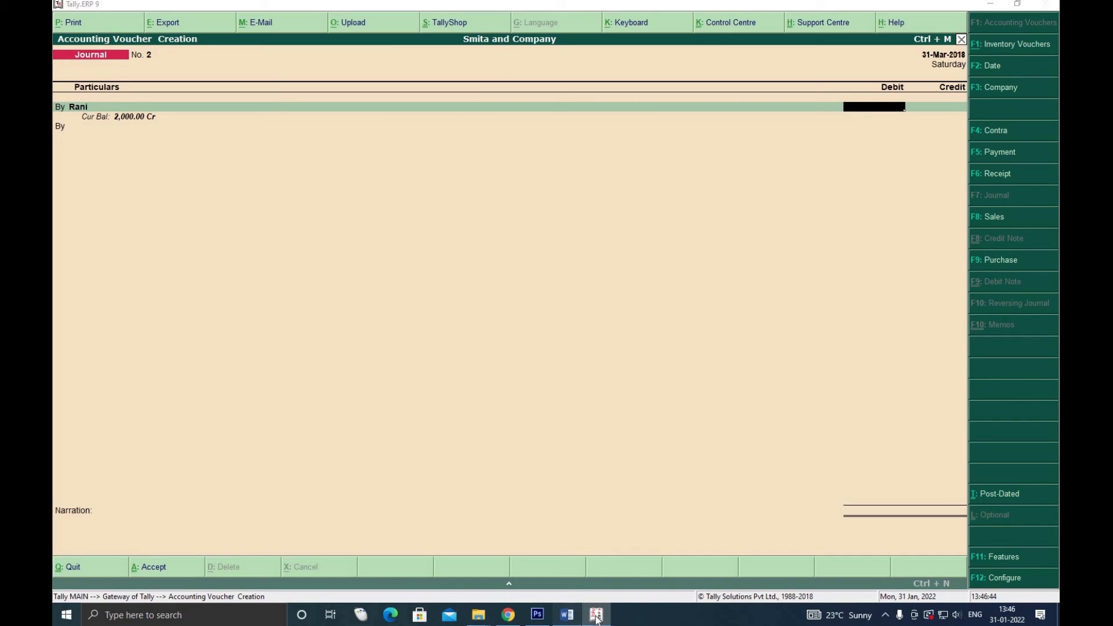
{"action": "left_click", "coordinate": [596, 618]}
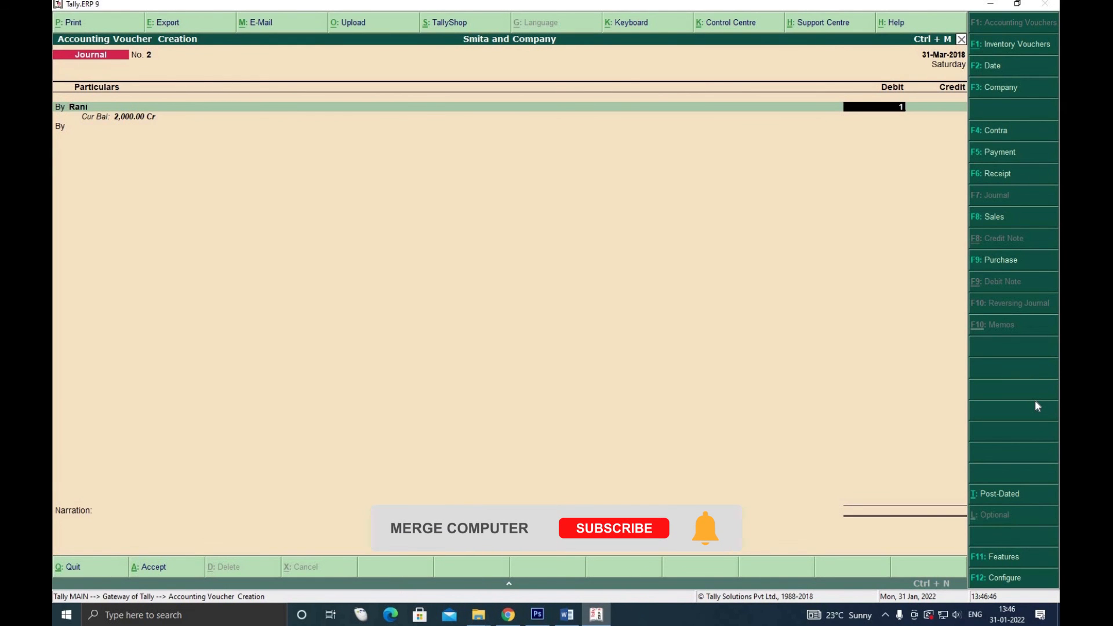
{"action": "type", "text": "1000"}
{"action": "key", "text": "Return"}
Credit Sales Return with 1000 in the journal entry and save the voucher
{"action": "type", "text": "to"}
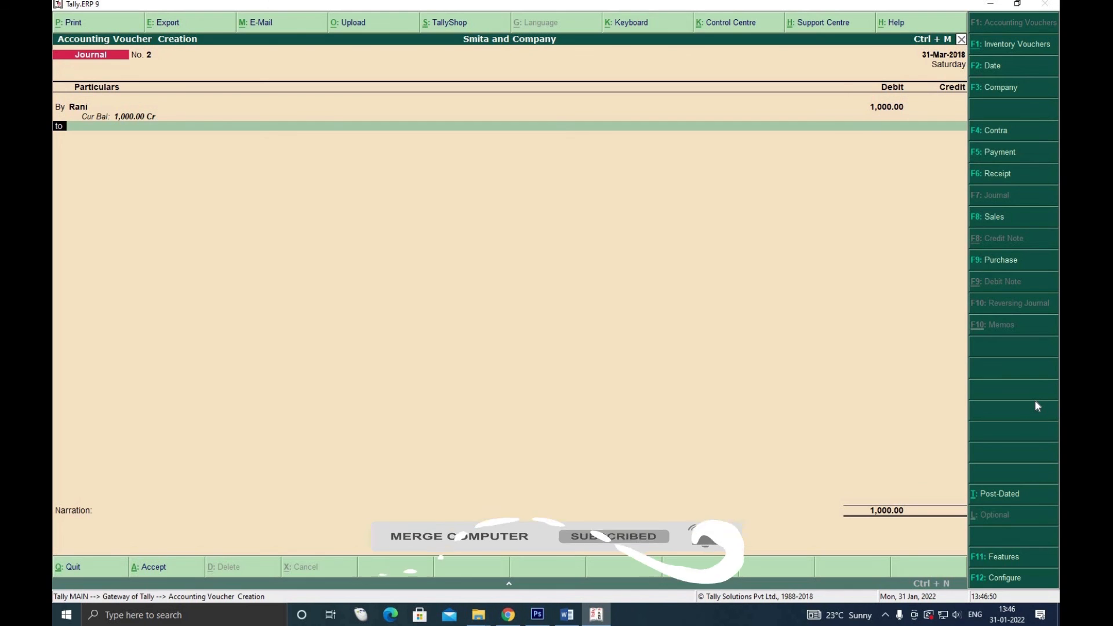
{"action": "key", "text": "Return"}
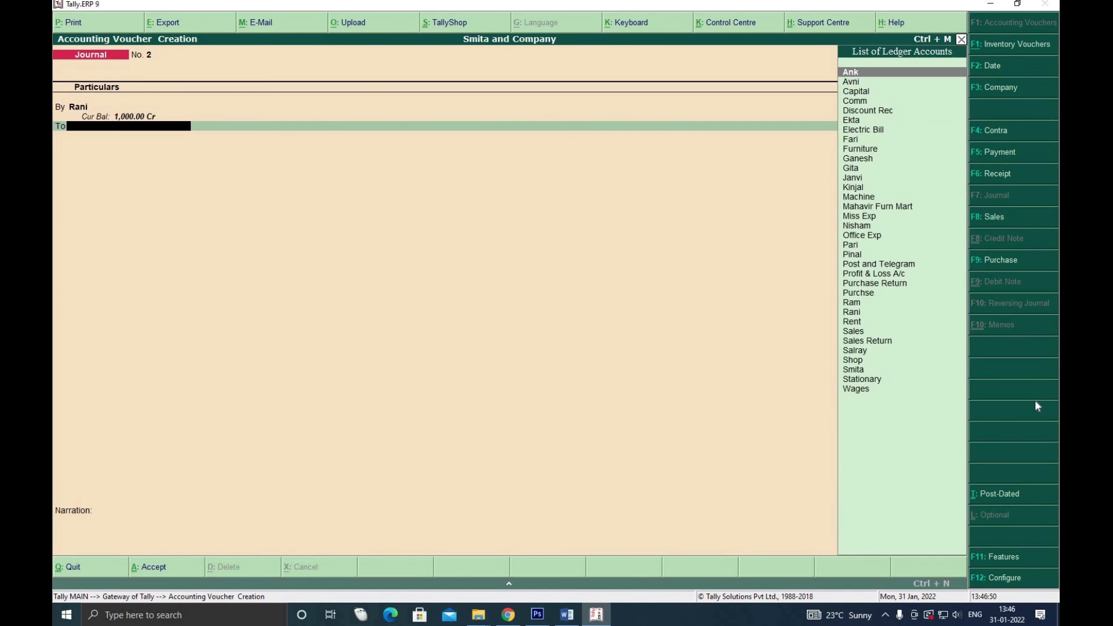
{"action": "type", "text": "S"}
{"action": "key", "text": "Up"}
{"action": "key", "text": "Up"}
{"action": "key", "text": "Up"}
{"action": "key", "text": "Up"}
{"action": "key", "text": "Up"}
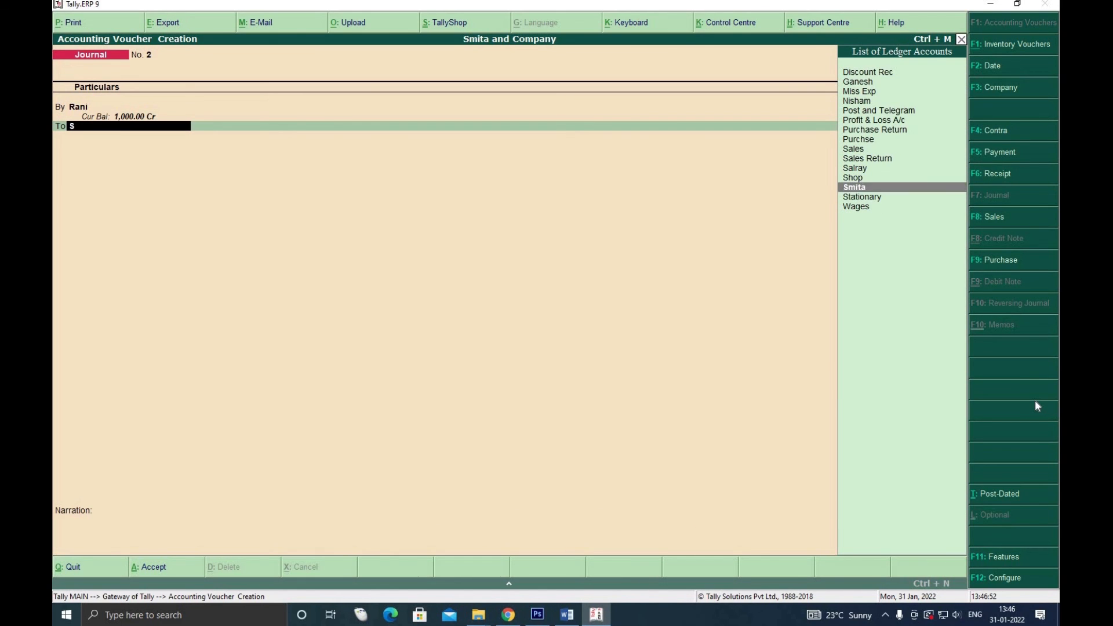
{"action": "key", "text": "Return"}
{"action": "key", "text": "Escape"}
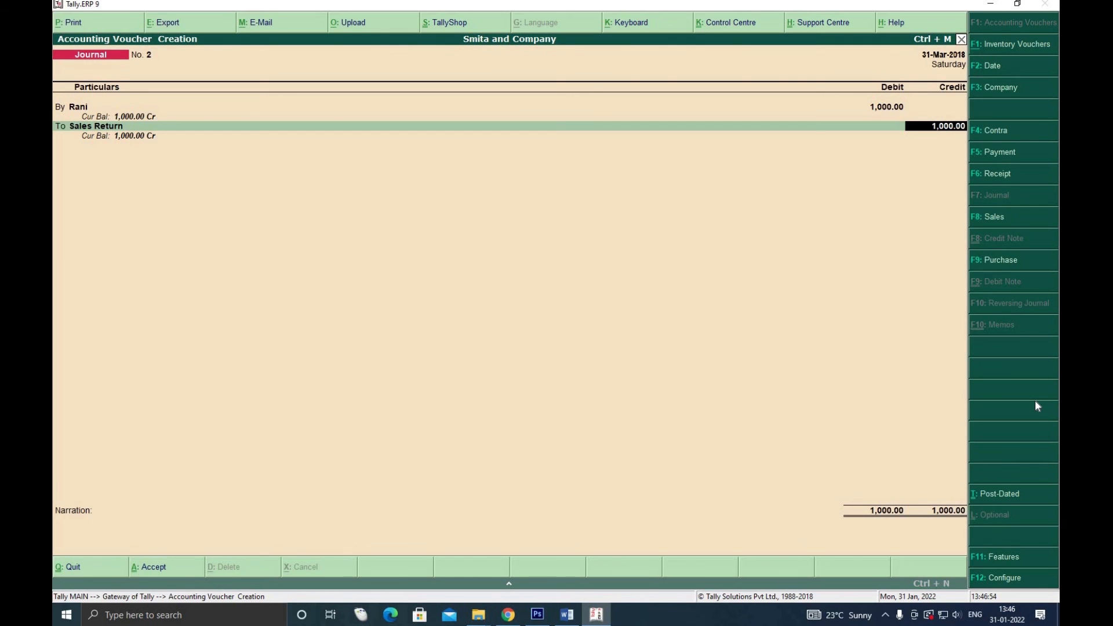
{"action": "key", "text": "ctrl+a"}
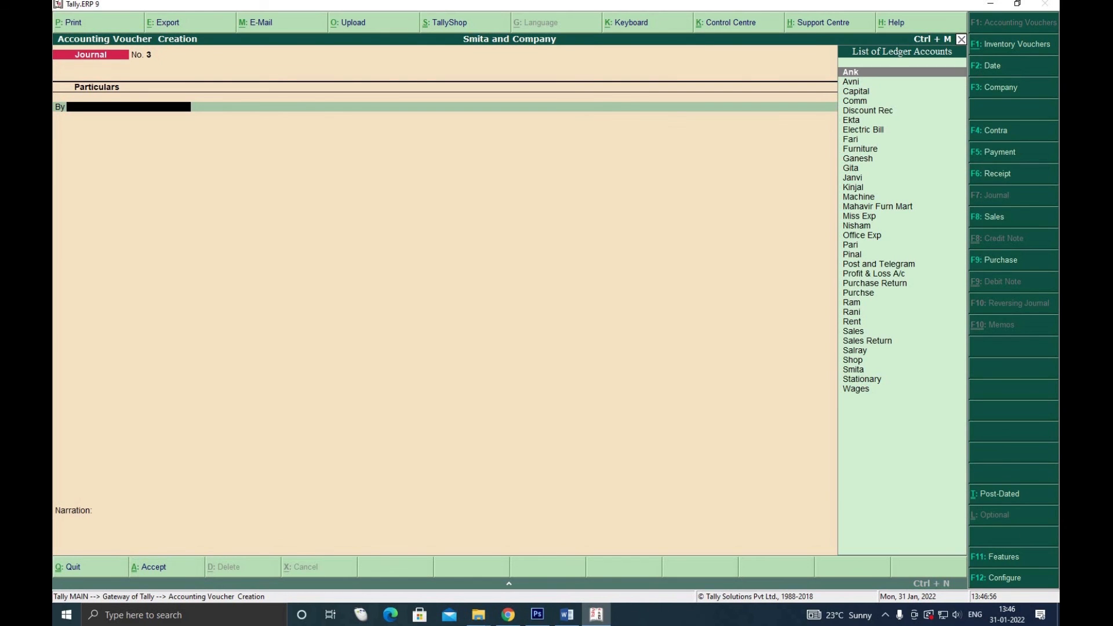
Check transaction 33 in the Word document and debit Purchase Return with 500 in the new Tally journal voucher
{"action": "left_click", "coordinate": [566, 615]}
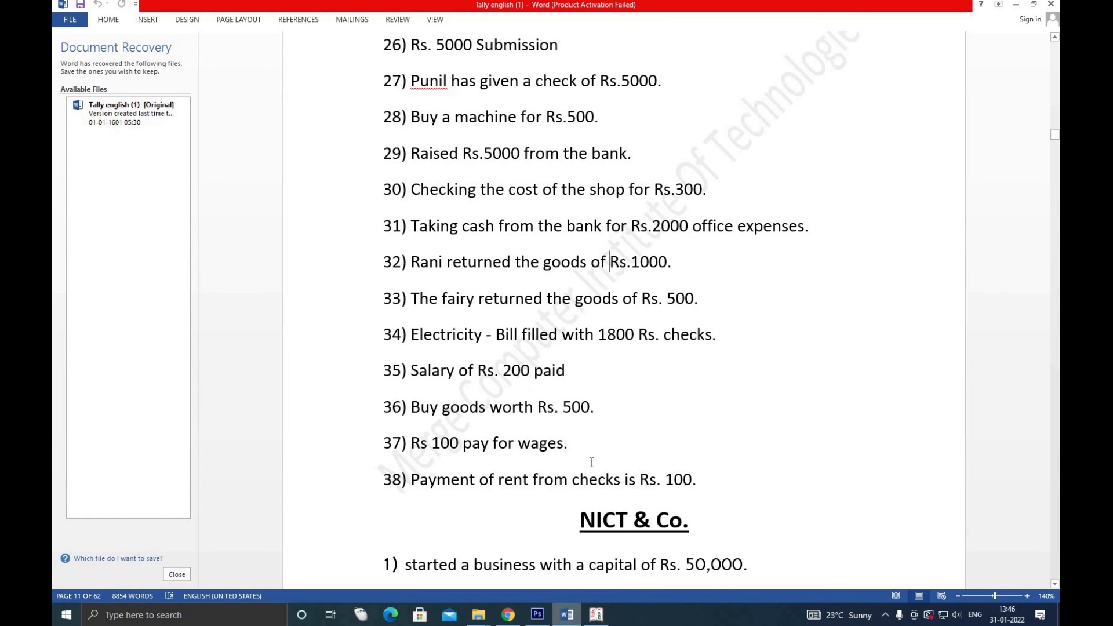
{"action": "left_click", "coordinate": [475, 298]}
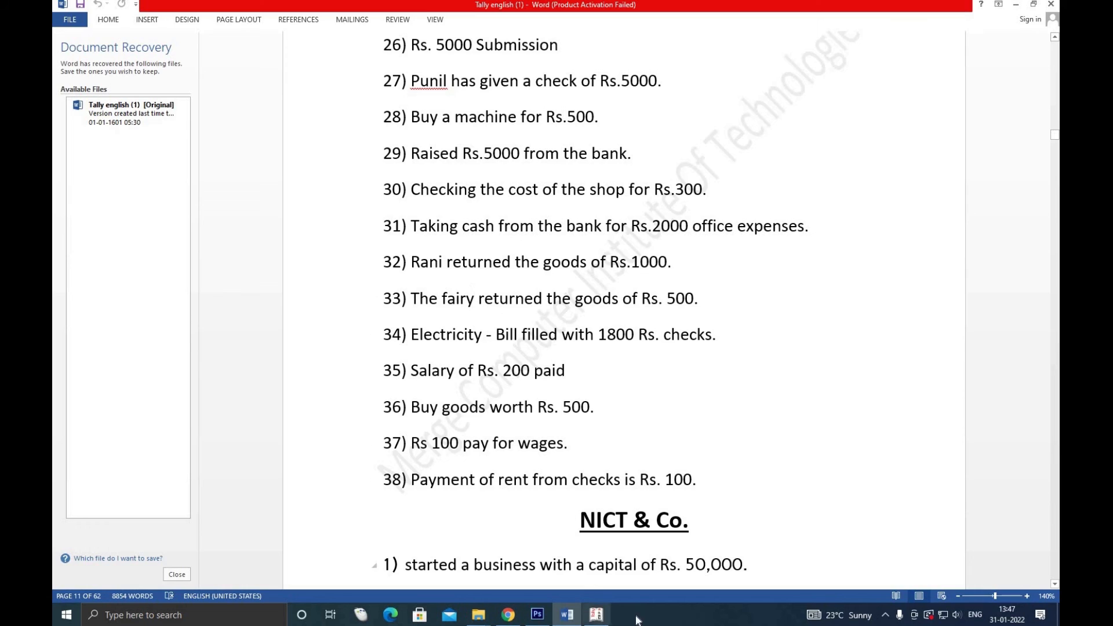
{"action": "left_click", "coordinate": [596, 615]}
{"action": "type", "text": "P"}
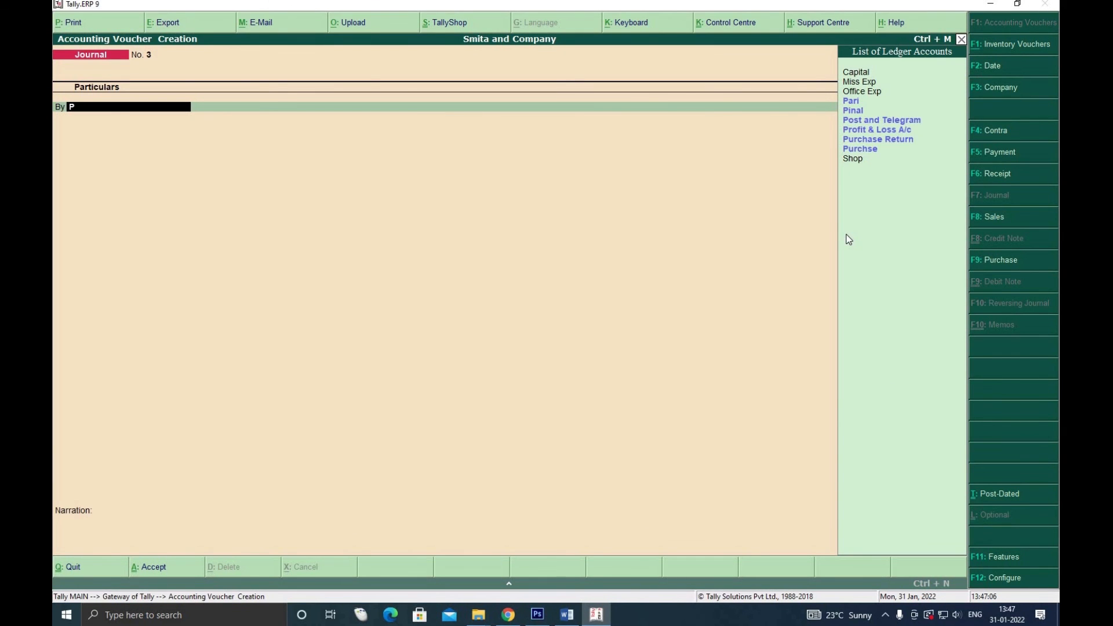
{"action": "key", "text": "Down"}
{"action": "key", "text": "Up"}
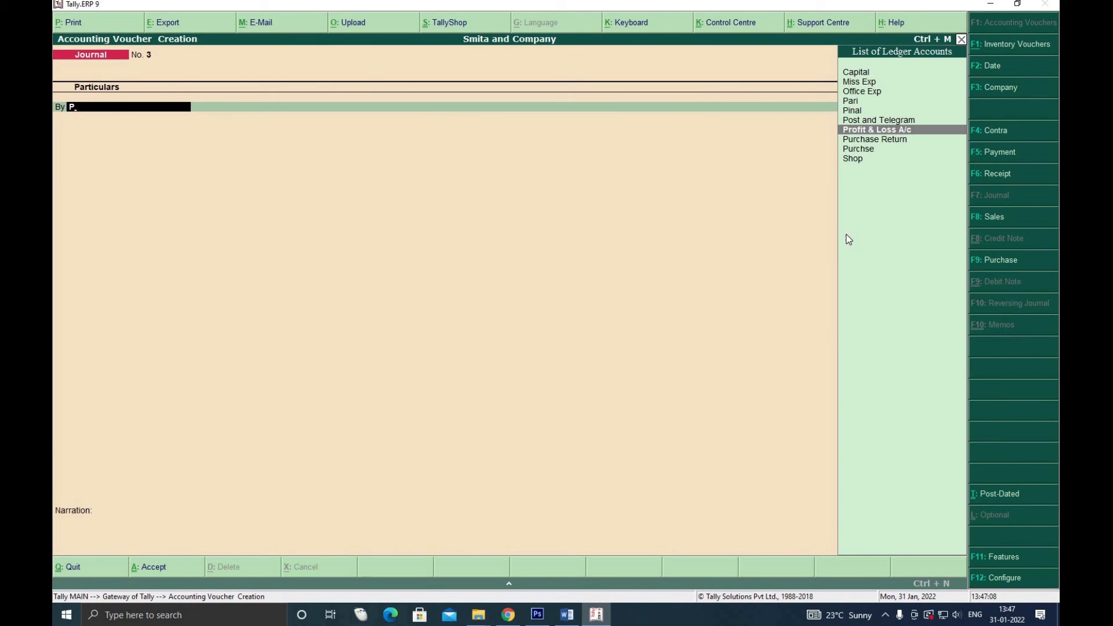
{"action": "key", "text": "Down"}
{"action": "key", "text": "Return"}
{"action": "key", "text": "Escape"}
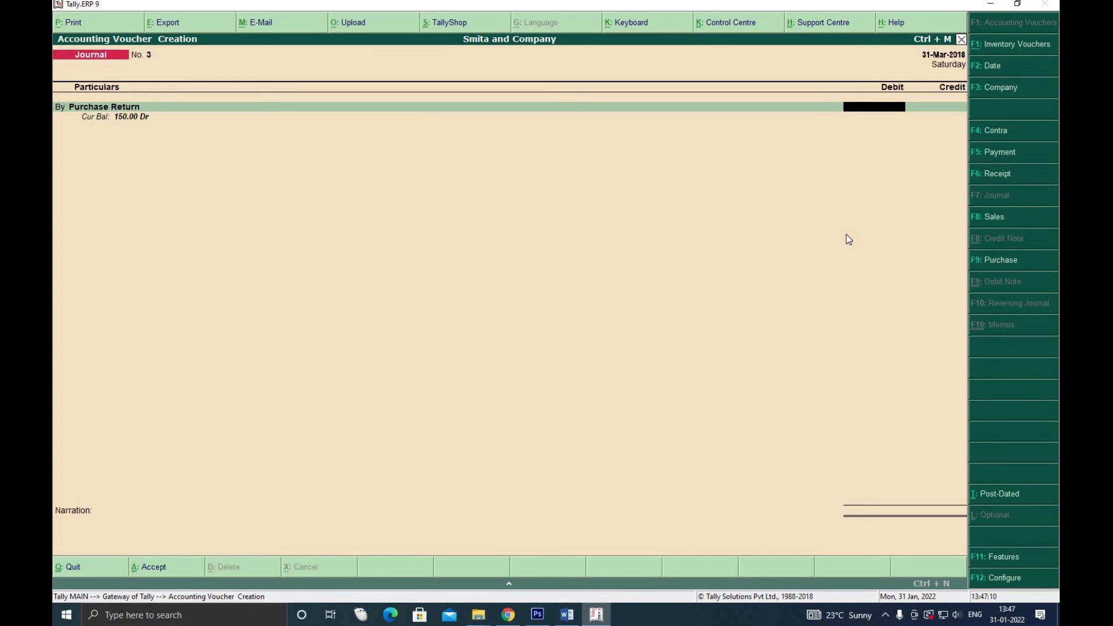
{"action": "type", "text": "500"}
{"action": "key", "text": "Return"}
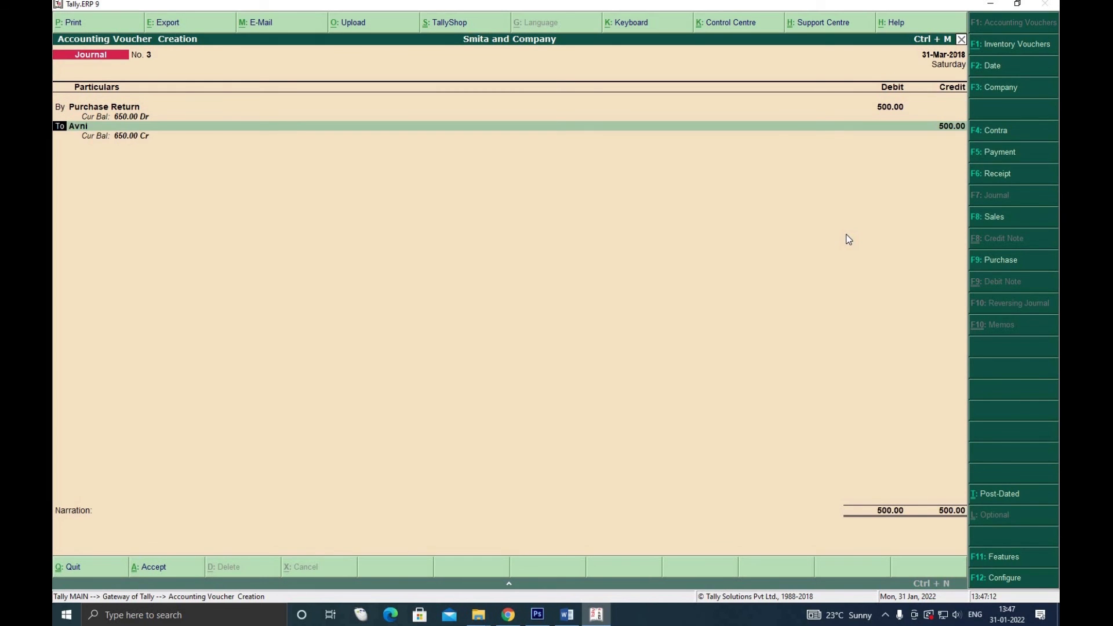
Replace the credit ledger with the transaction 33 party, keep 500 as the credit and save the journal voucher
{"action": "key", "text": "Return"}
{"action": "type", "text": "P"}
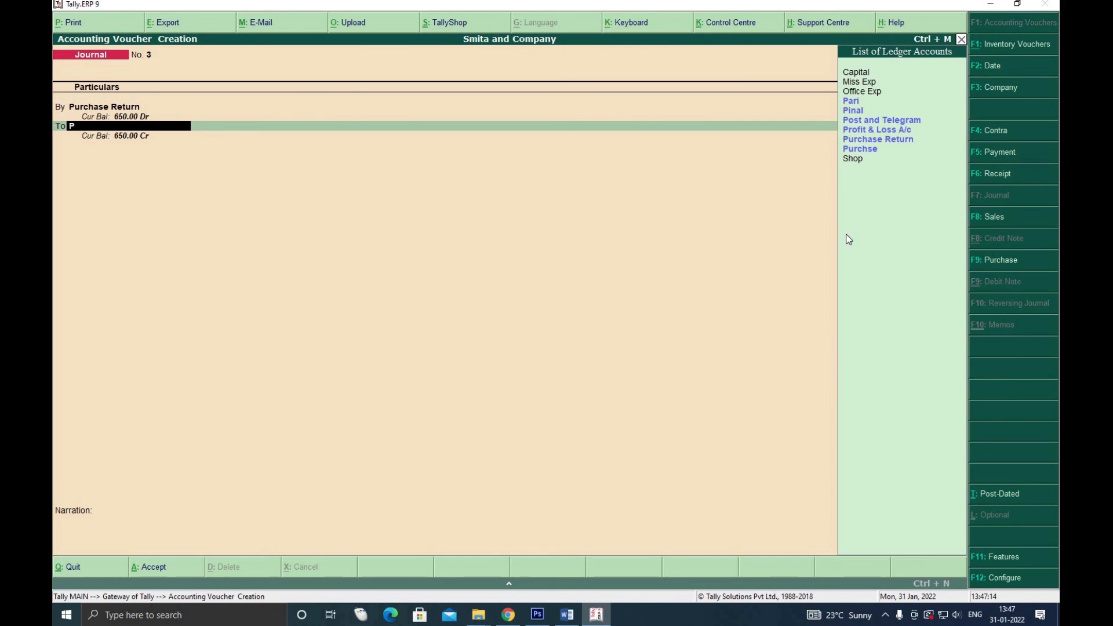
{"action": "key", "text": "BackSpace"}
{"action": "type", "text": "F"}
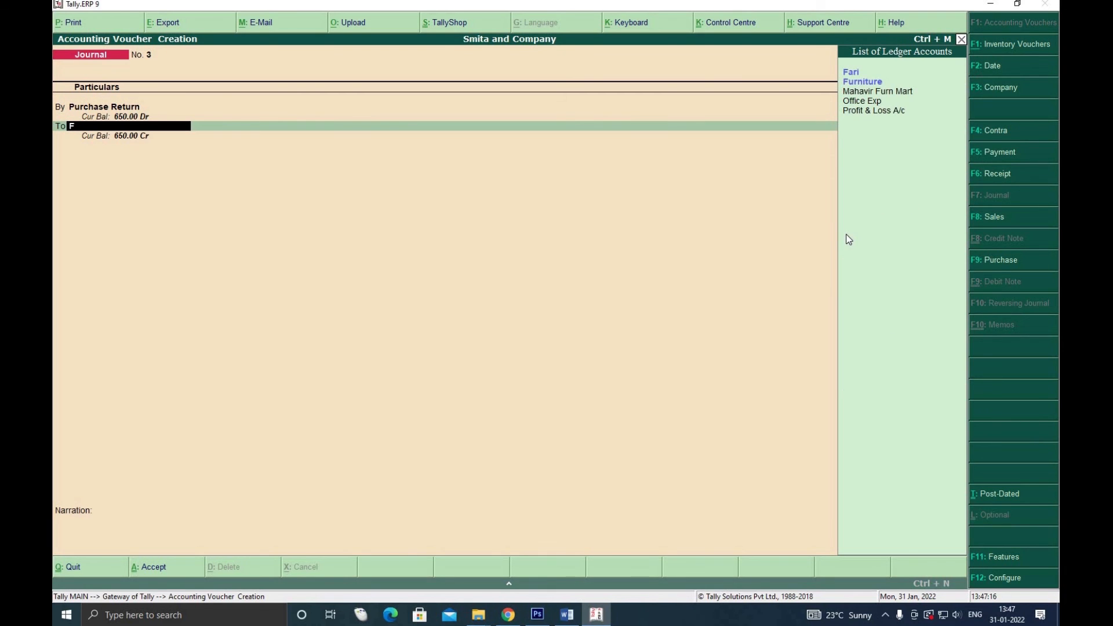
{"action": "key", "text": "Return"}
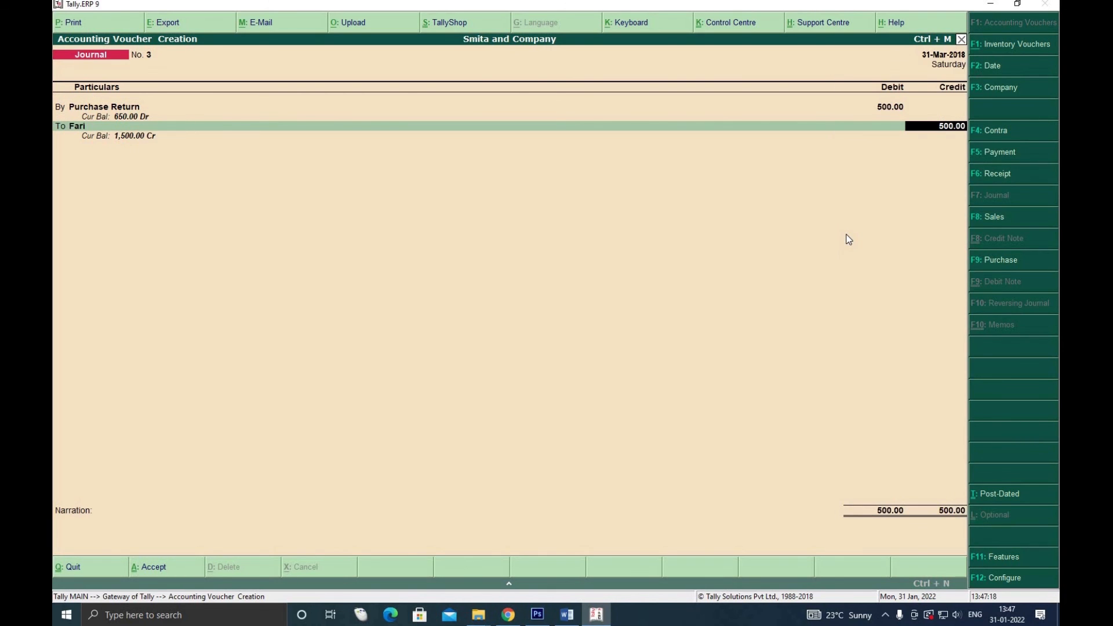
{"action": "key", "text": "ctrl+a"}
Check transaction 34 in the Word document and start a Tally payment voucher with Bank as the account
{"action": "left_click", "coordinate": [568, 616]}
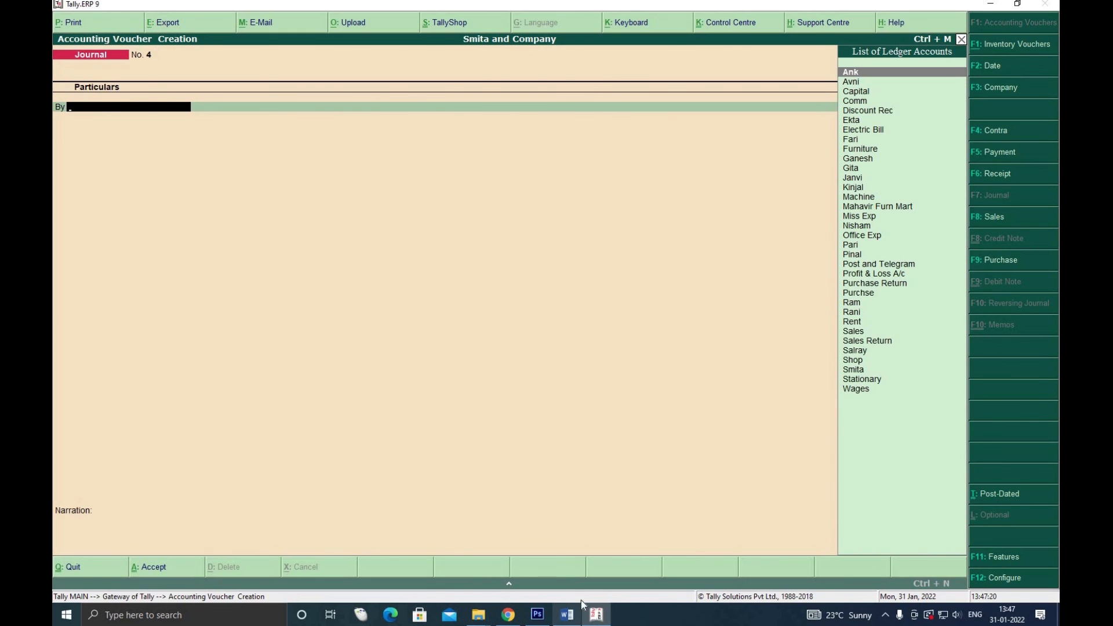
{"action": "scroll", "coordinate": [453, 313], "scroll_direction": "down", "scroll_amount": 1}
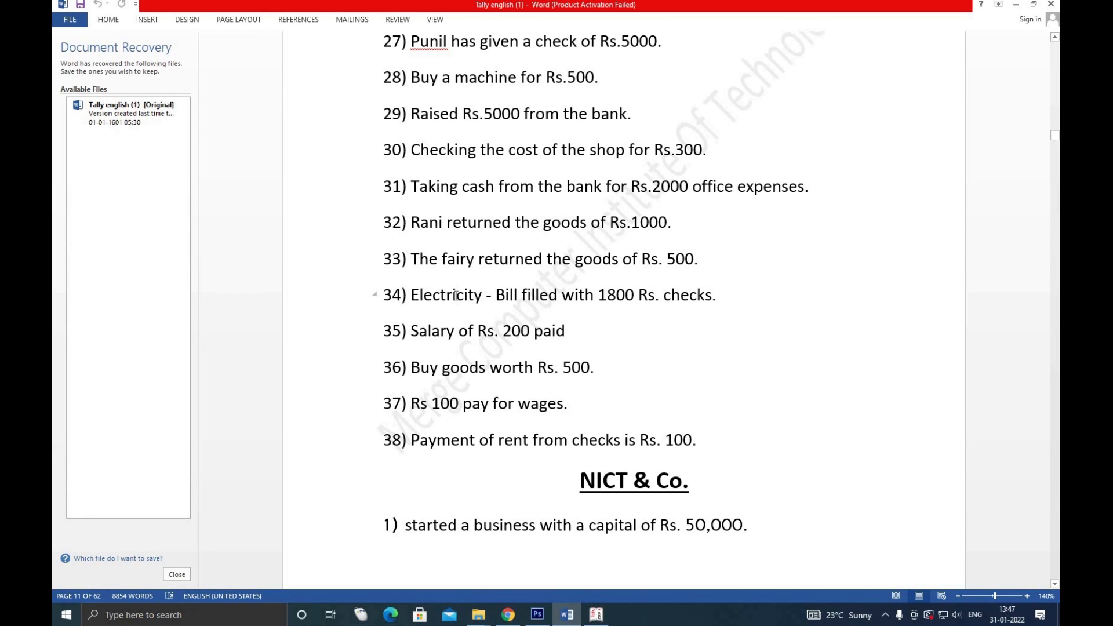
{"action": "left_click", "coordinate": [595, 614]}
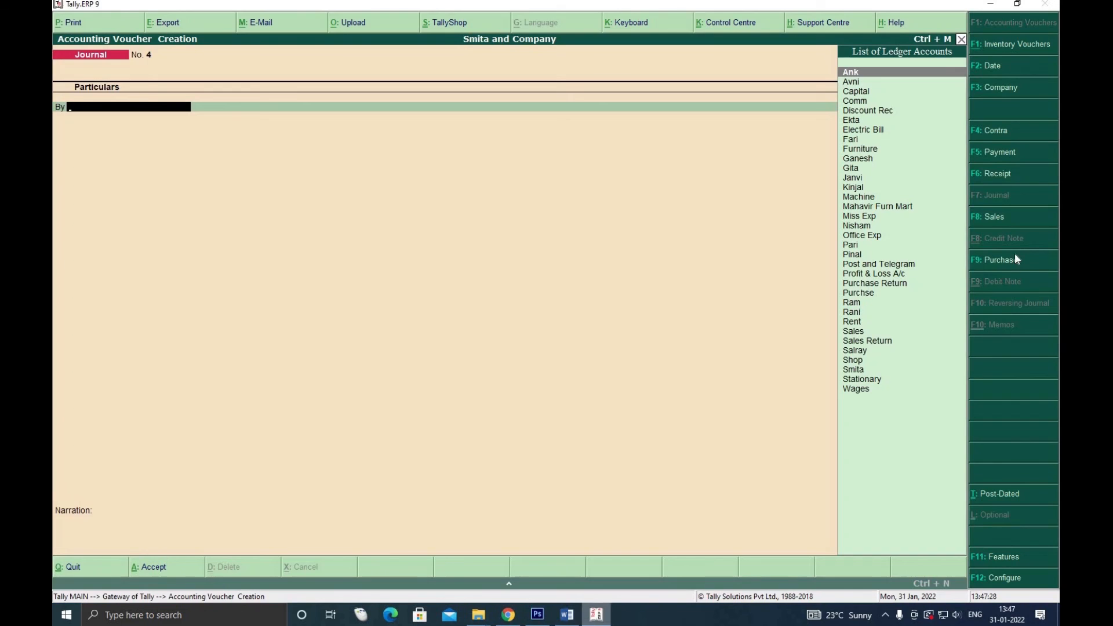
{"action": "left_click", "coordinate": [991, 152]}
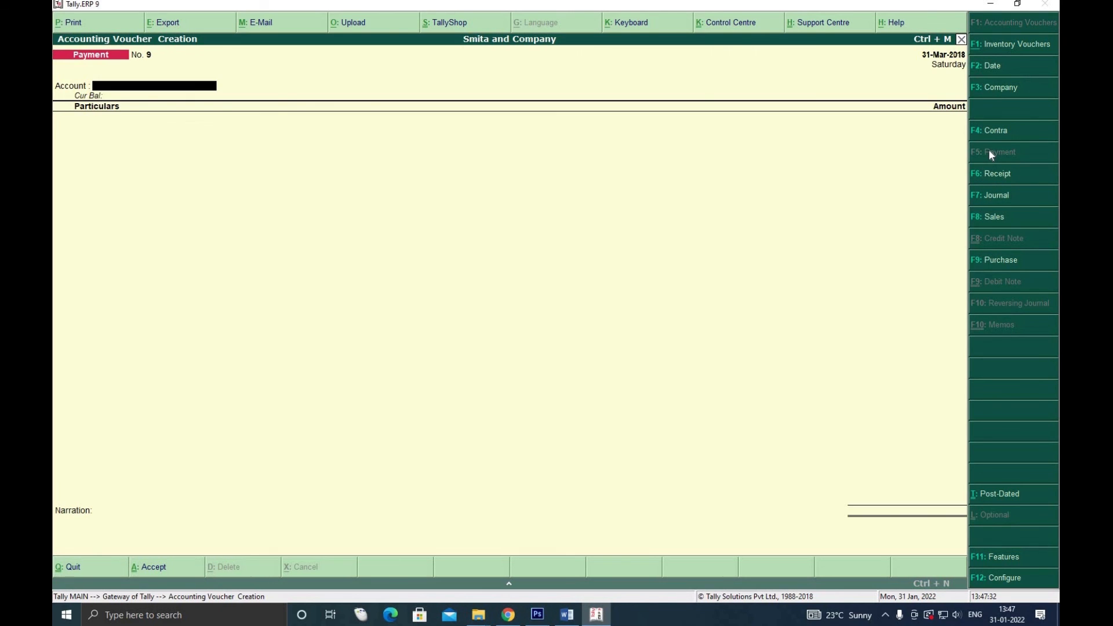
{"action": "type", "text": "b"}
{"action": "key", "text": "Return"}
Enter 1800 against the Electric Bill ledger and save the payment voucher
{"action": "type", "text": "e"}
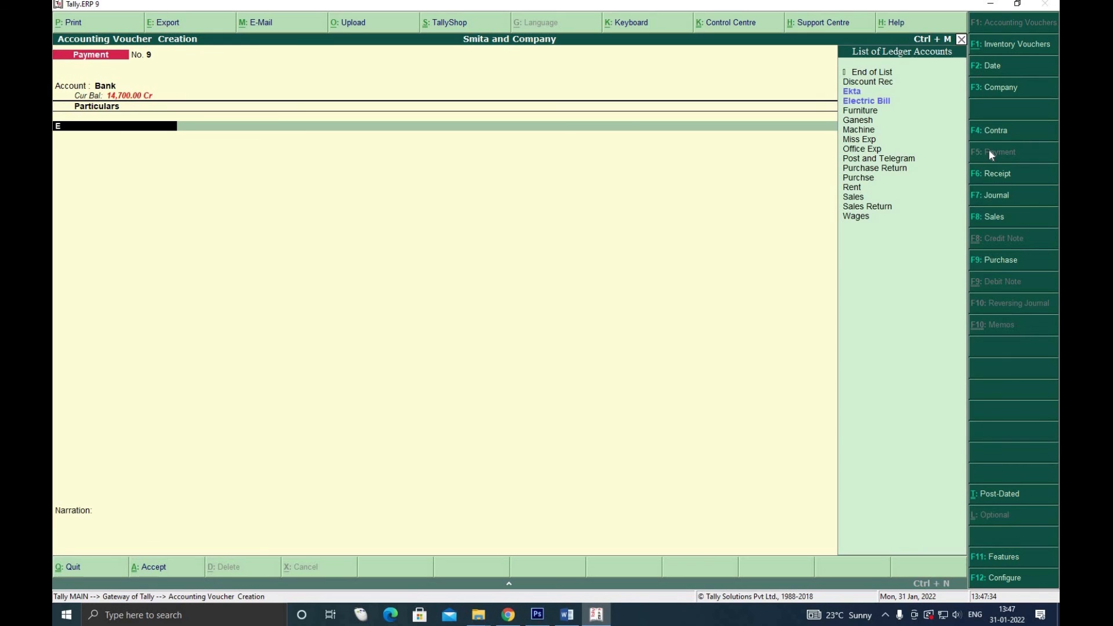
{"action": "key", "text": "Down"}
{"action": "key", "text": "Up"}
{"action": "key", "text": "Down"}
{"action": "key", "text": "Return"}
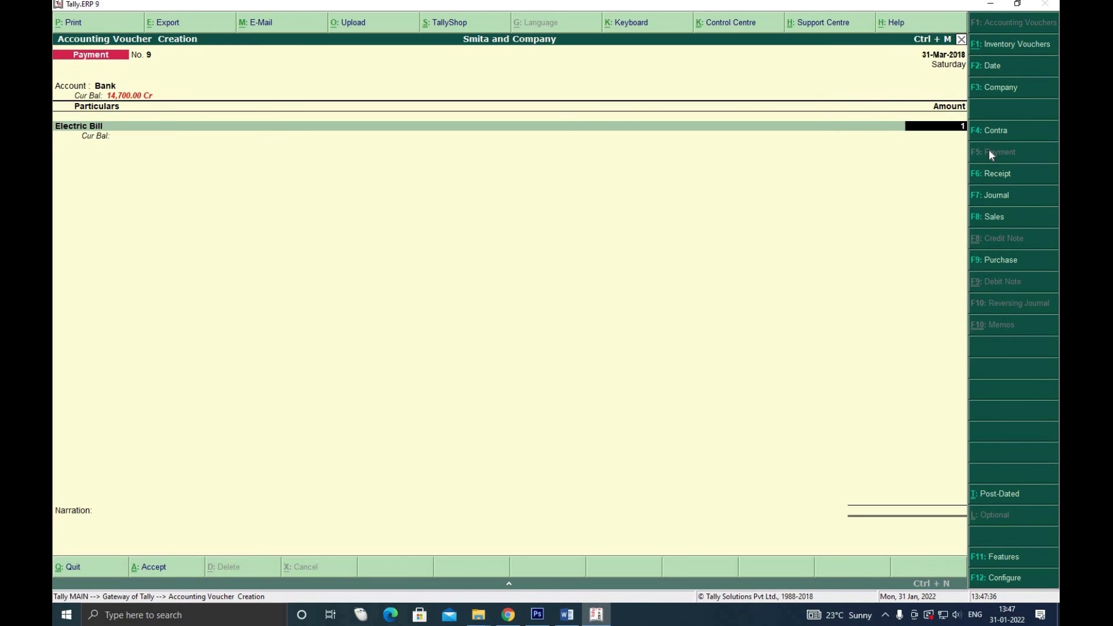
{"action": "type", "text": "1800"}
{"action": "key", "text": "ctrl+a"}
Check transaction 35 in the Word document and set Cash as the account of the new Tally payment voucher
{"action": "left_click", "coordinate": [570, 616]}
{"action": "left_click", "coordinate": [513, 337]}
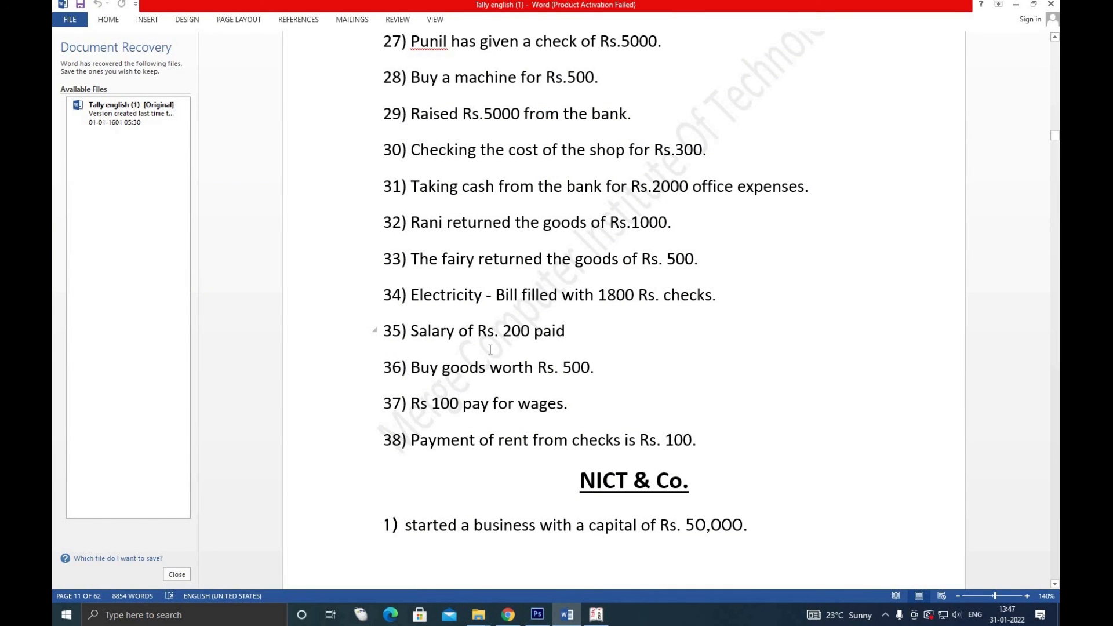
{"action": "left_click", "coordinate": [595, 615]}
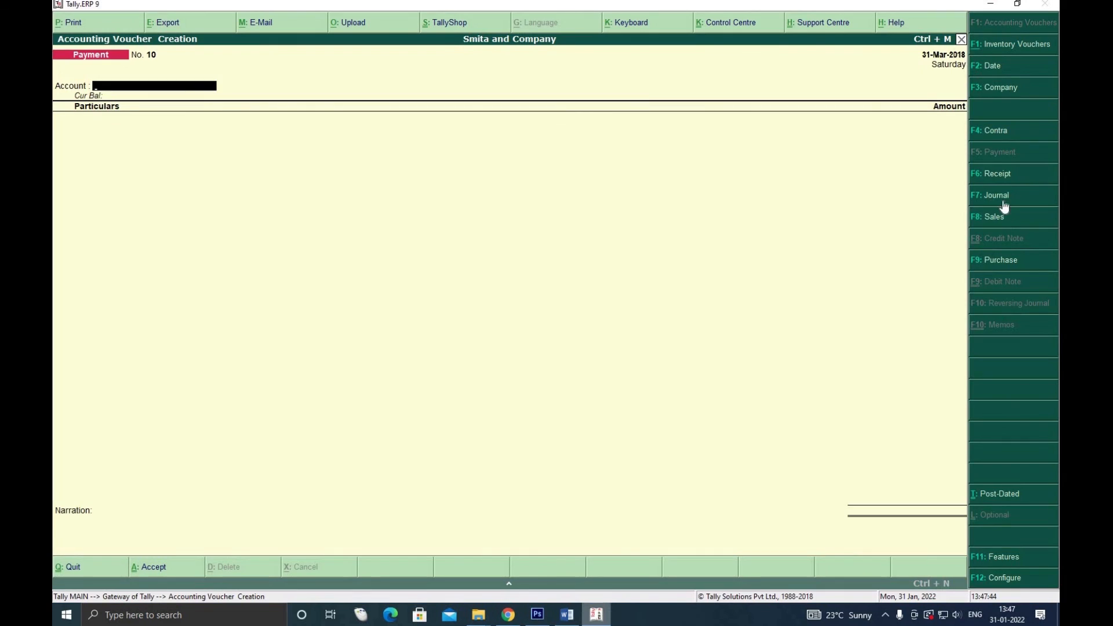
{"action": "type", "text": "c"}
{"action": "key", "text": "Return"}
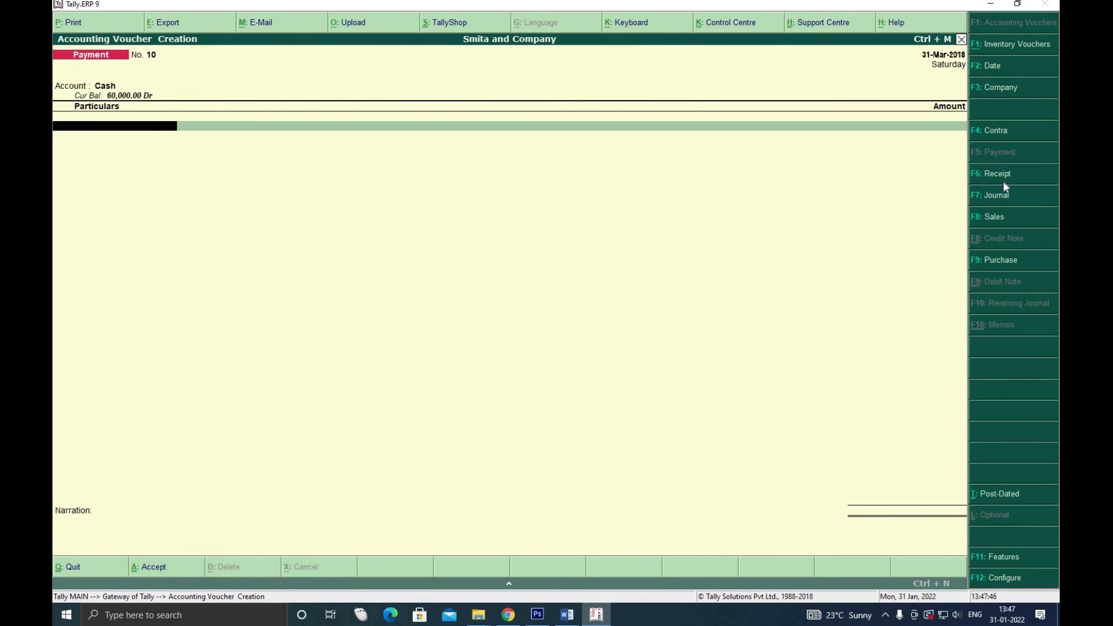
Choose the Salray ledger as the particulars of the cash payment voucher
{"action": "type", "text": "s"}
{"action": "key", "text": "Up"}
{"action": "key", "text": "Up"}
{"action": "key", "text": "Up"}
{"action": "key", "text": "Up"}
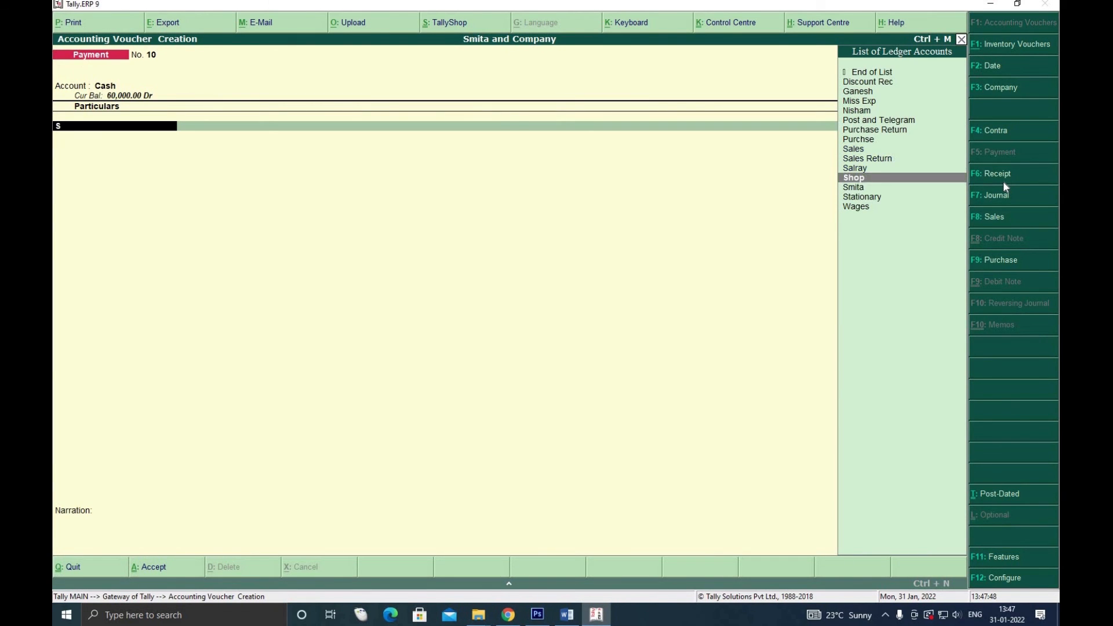
{"action": "key", "text": "Up"}
{"action": "key", "text": "Up"}
{"action": "key", "text": "Up"}
{"action": "key", "text": "Up"}
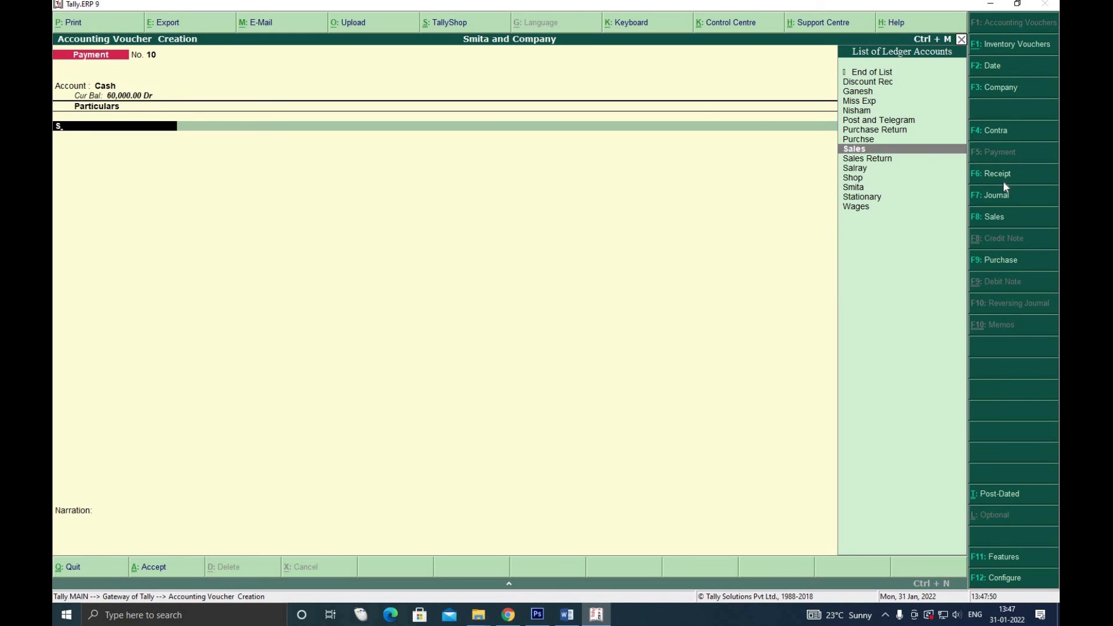
{"action": "key", "text": "Down"}
{"action": "key", "text": "Down"}
{"action": "key", "text": "Down"}
{"action": "key", "text": "Down"}
{"action": "key", "text": "Down"}
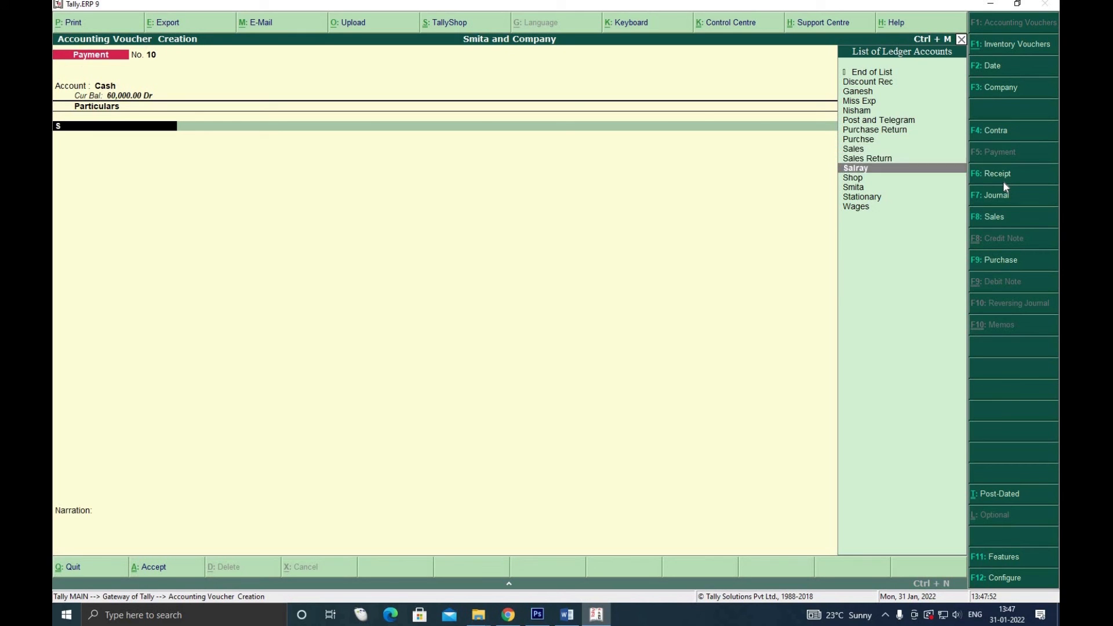
{"action": "key", "text": "Return"}
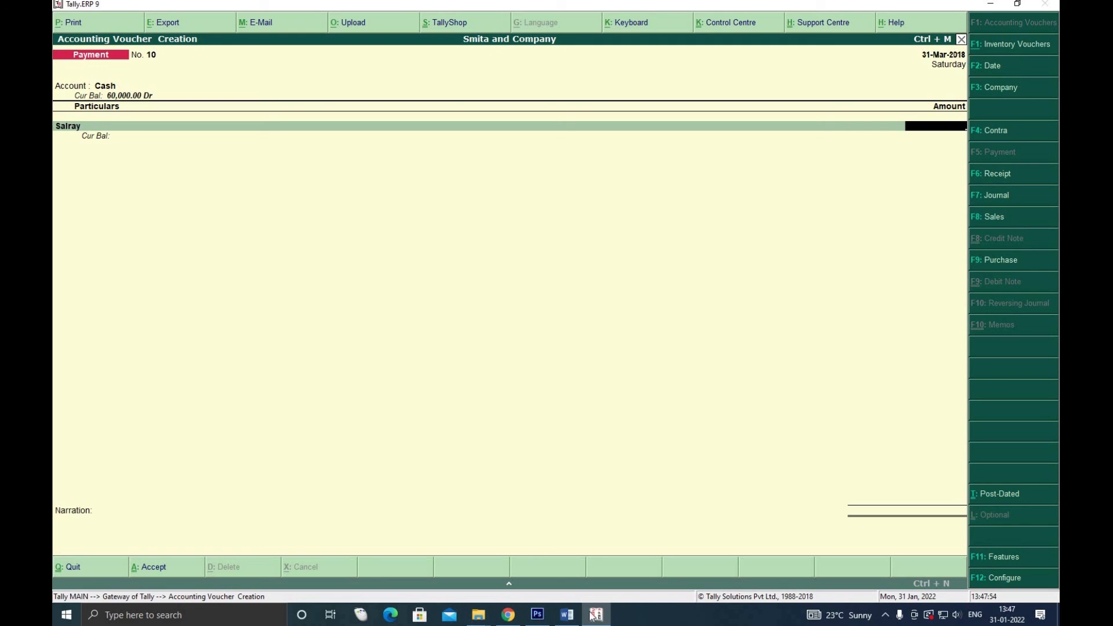
Recheck the salary amount in the Word document, enter 200 for Salray in Tally and save the payment voucher
{"action": "left_click", "coordinate": [568, 616]}
{"action": "key", "text": "alt+Tab"}
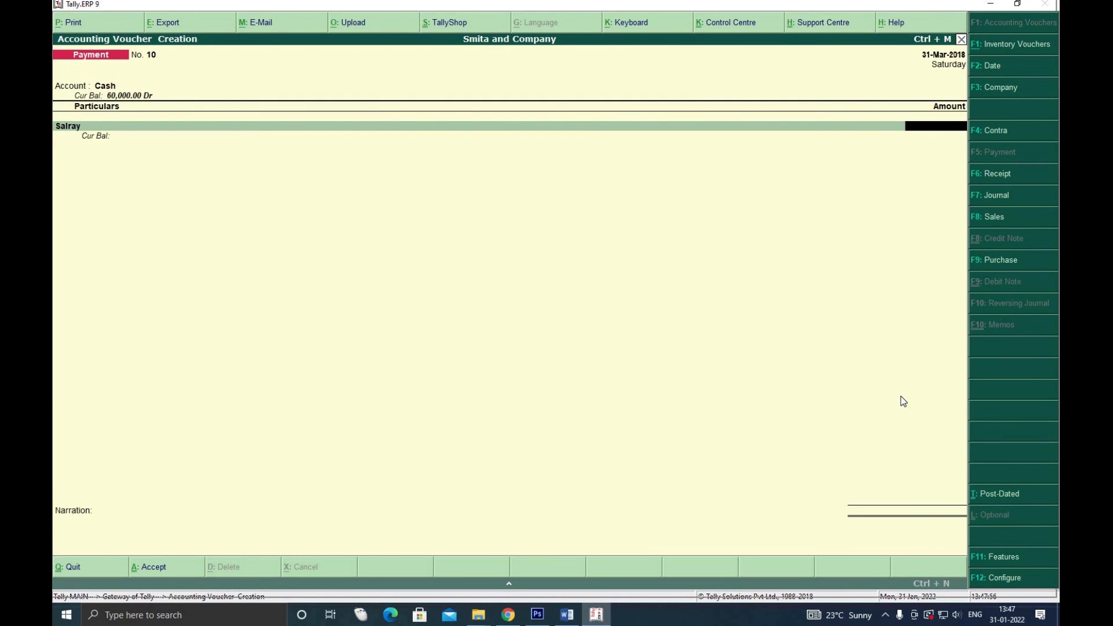
{"action": "type", "text": "200"}
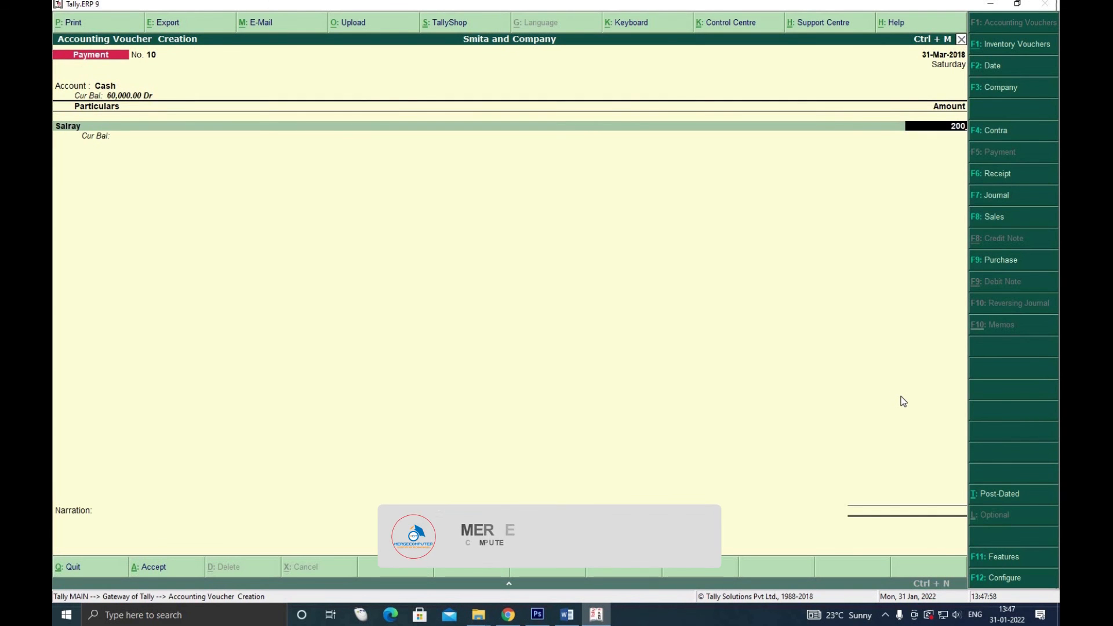
{"action": "key", "text": "ctrl+a"}
Check transaction 36 in the Word document and start a Tally purchase voucher with supplier invoice number 12
{"action": "left_click", "coordinate": [568, 616]}
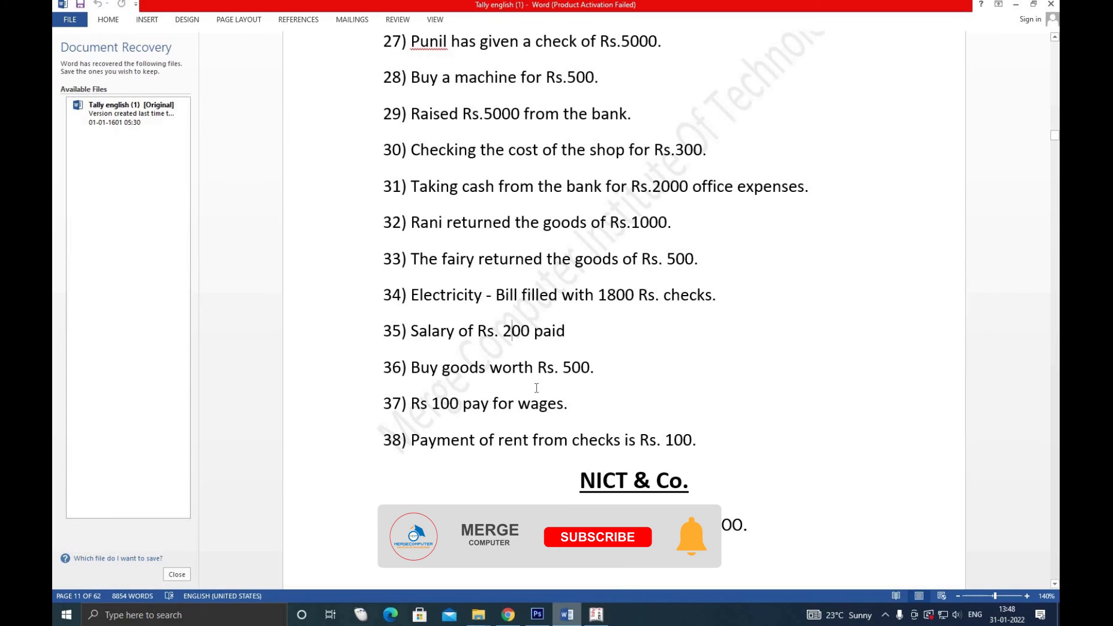
{"action": "scroll", "coordinate": [604, 551], "scroll_direction": "down", "scroll_amount": 3}
{"action": "left_click", "coordinate": [478, 210]}
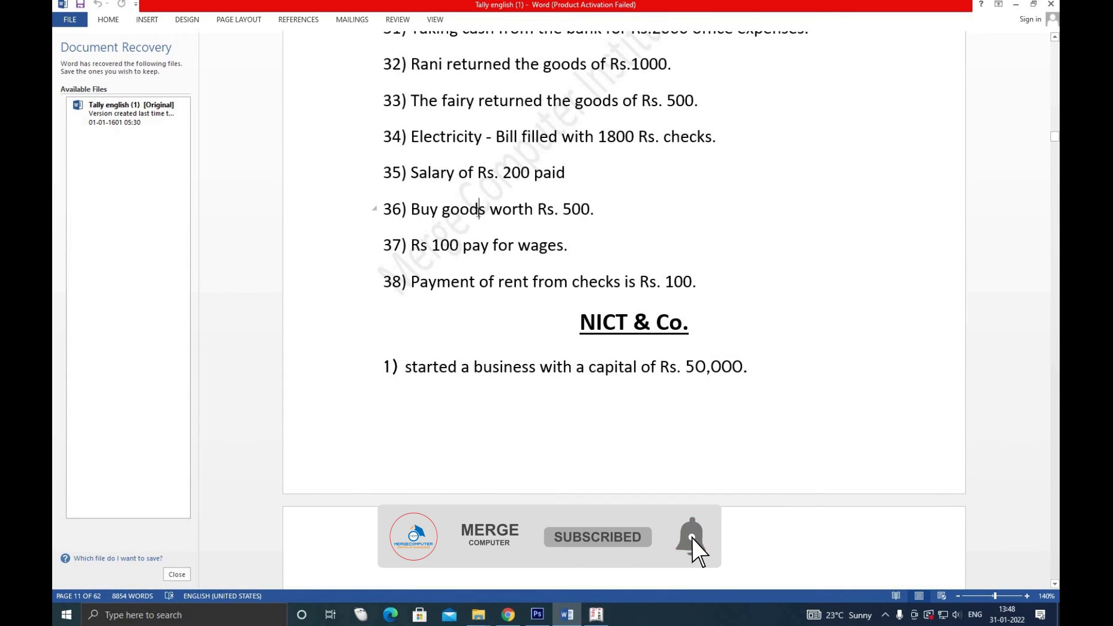
{"action": "left_click", "coordinate": [597, 614]}
{"action": "left_click", "coordinate": [1001, 260]}
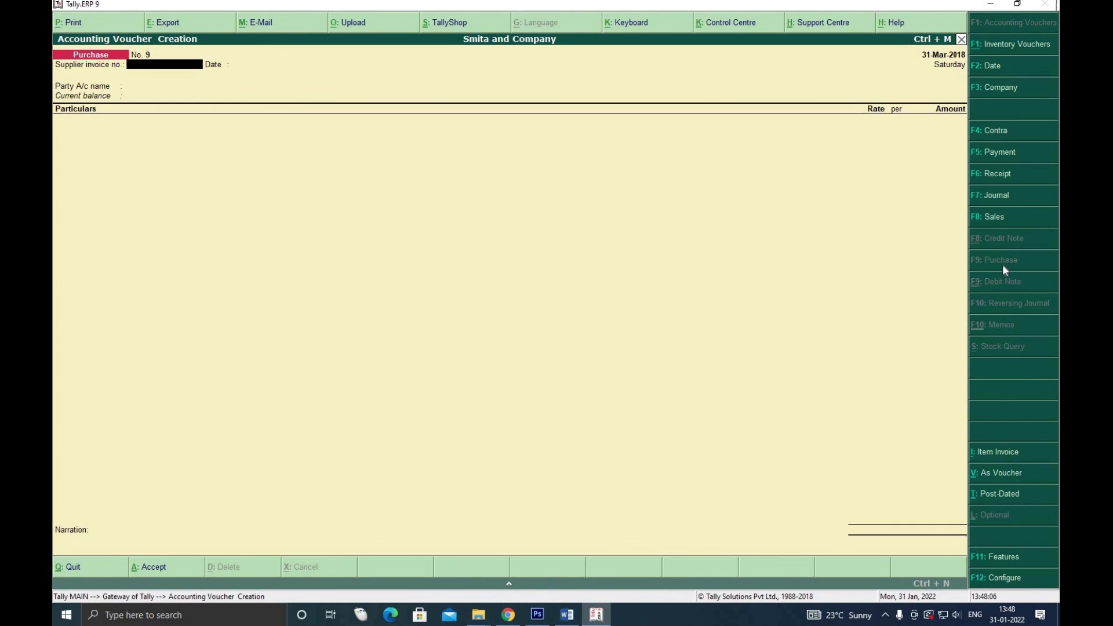
{"action": "key", "text": "Return"}
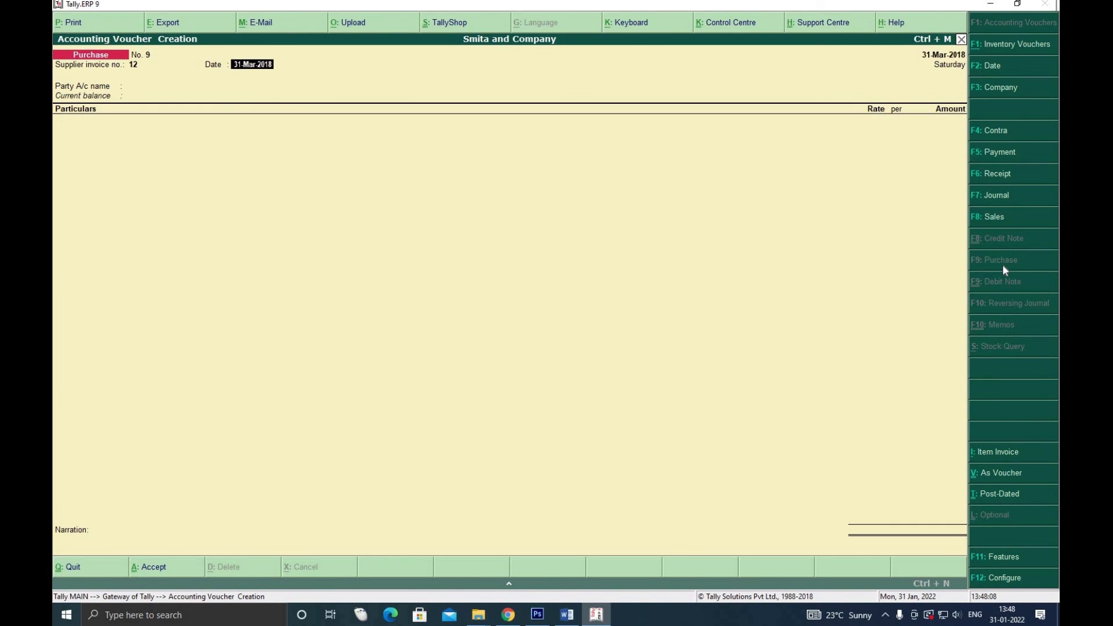
Accept 31-Mar-2018 as the supplier invoice date and set Cash as the purchase voucher's party account
{"action": "key", "text": "Return"}
{"action": "type", "text": "c"}
{"action": "key", "text": "Return"}
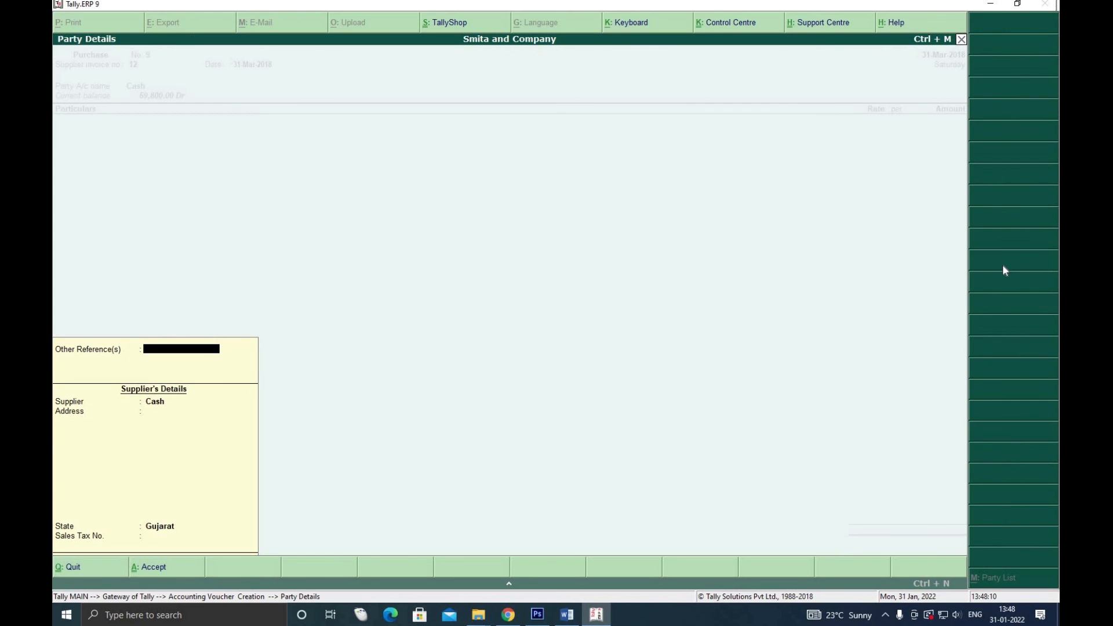
{"action": "key", "text": "Return"}
Enter 500 against the Purchse ledger, rechecking the amount in the Word document, and save the purchase voucher
{"action": "type", "text": "P"}
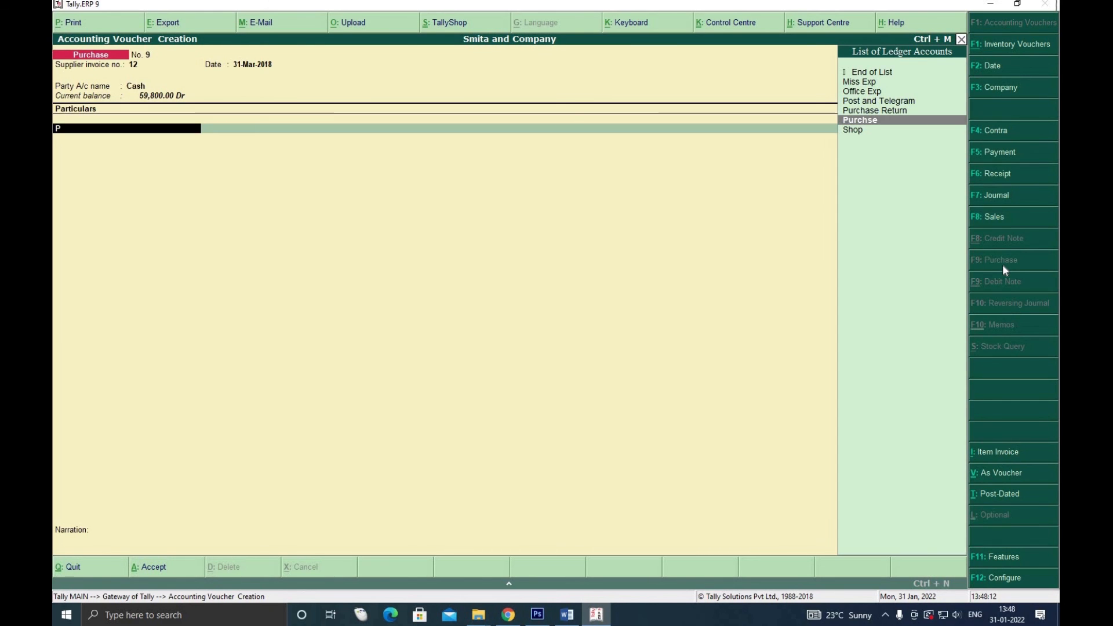
{"action": "key", "text": "Return"}
{"action": "left_click", "coordinate": [567, 614]}
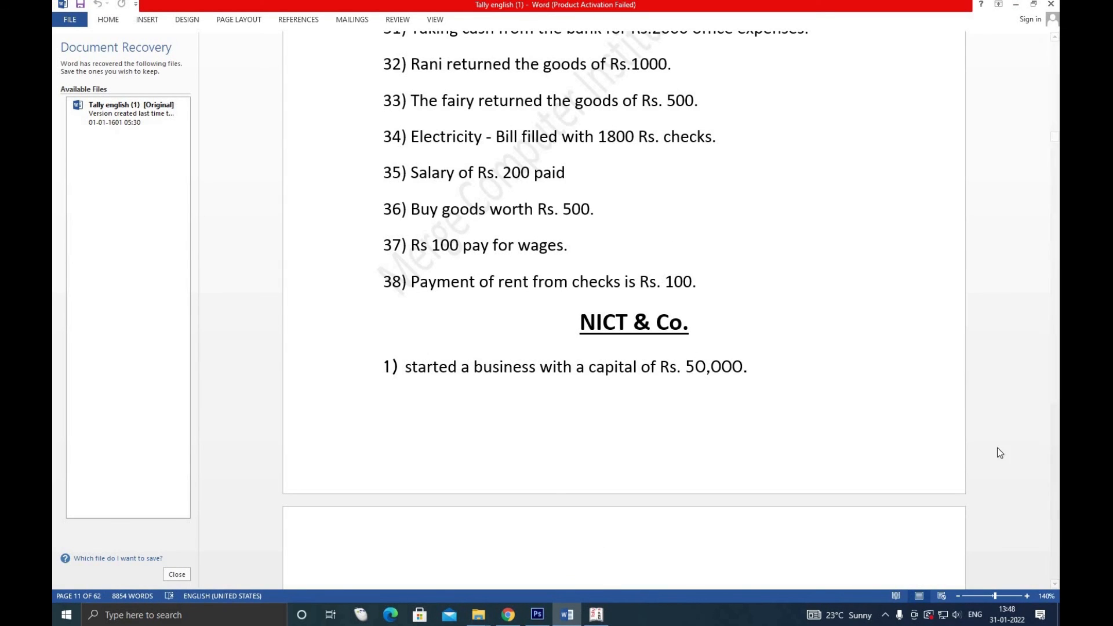
{"action": "key", "text": "alt+Tab"}
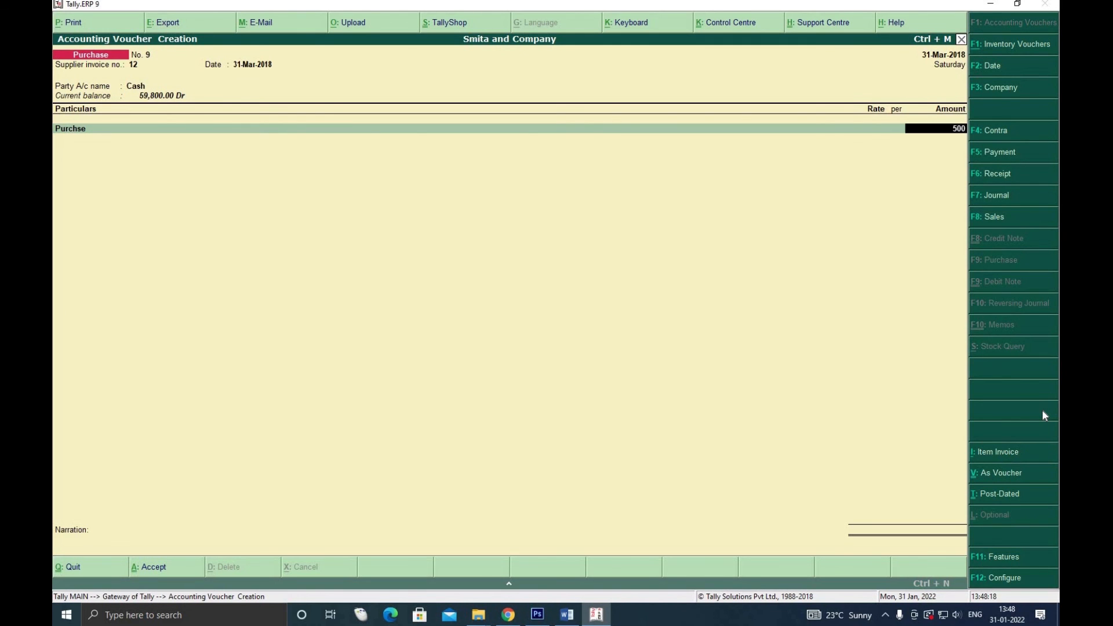
{"action": "key", "text": "ctrl+a"}
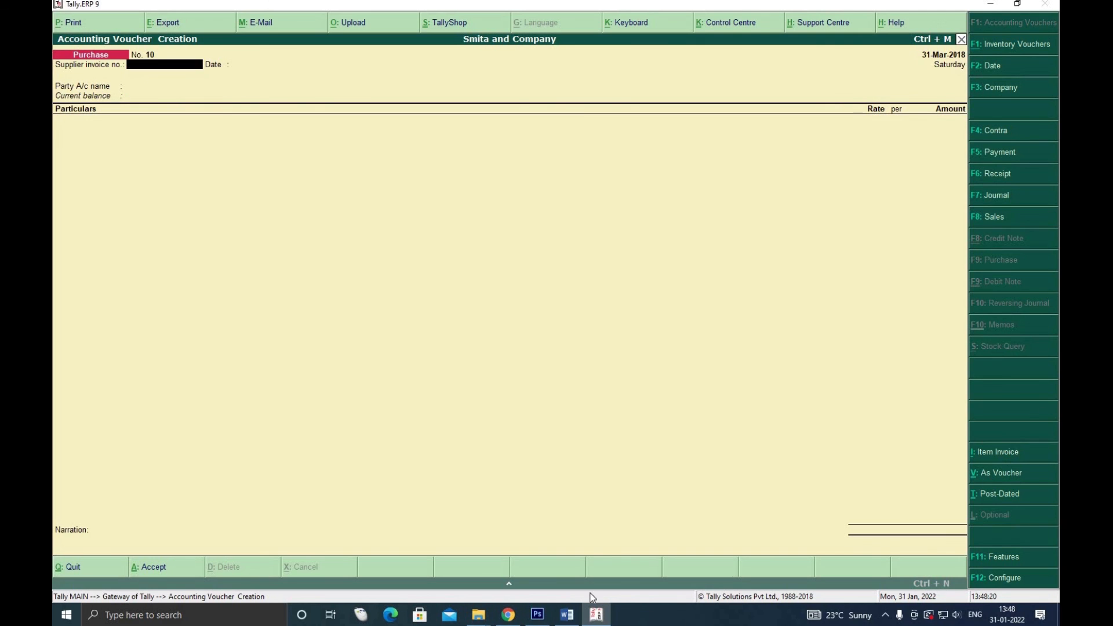
Check transaction 37 in the Word document and start a new payment voucher in Tally
{"action": "left_click", "coordinate": [567, 614]}
{"action": "scroll", "coordinate": [491, 172], "scroll_direction": "down", "scroll_amount": 2}
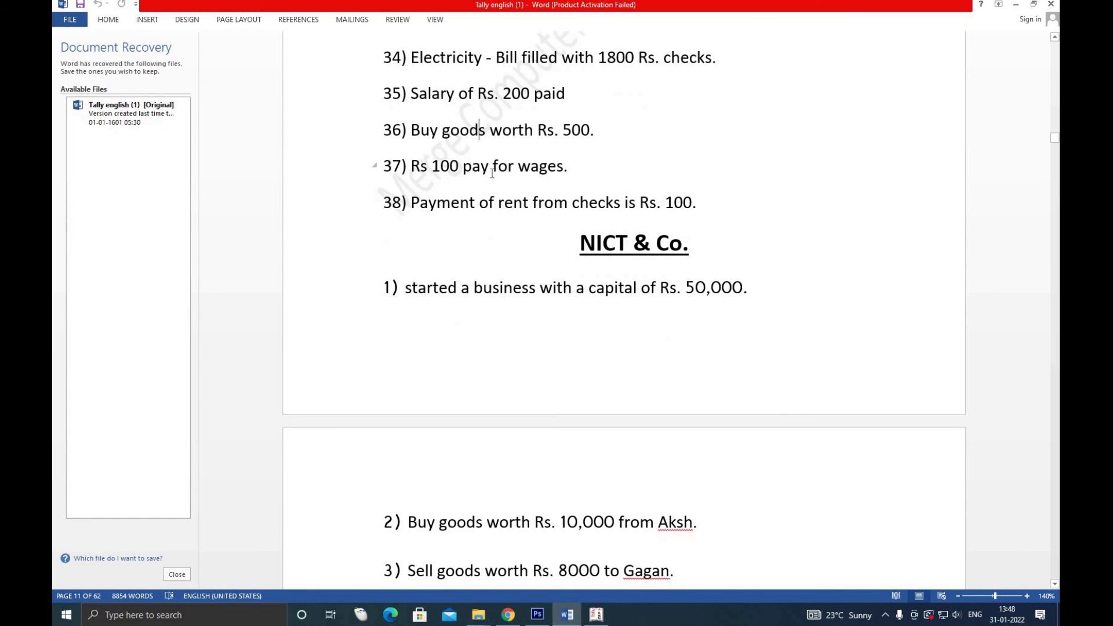
{"action": "left_click", "coordinate": [492, 168]}
{"action": "left_click", "coordinate": [595, 614]}
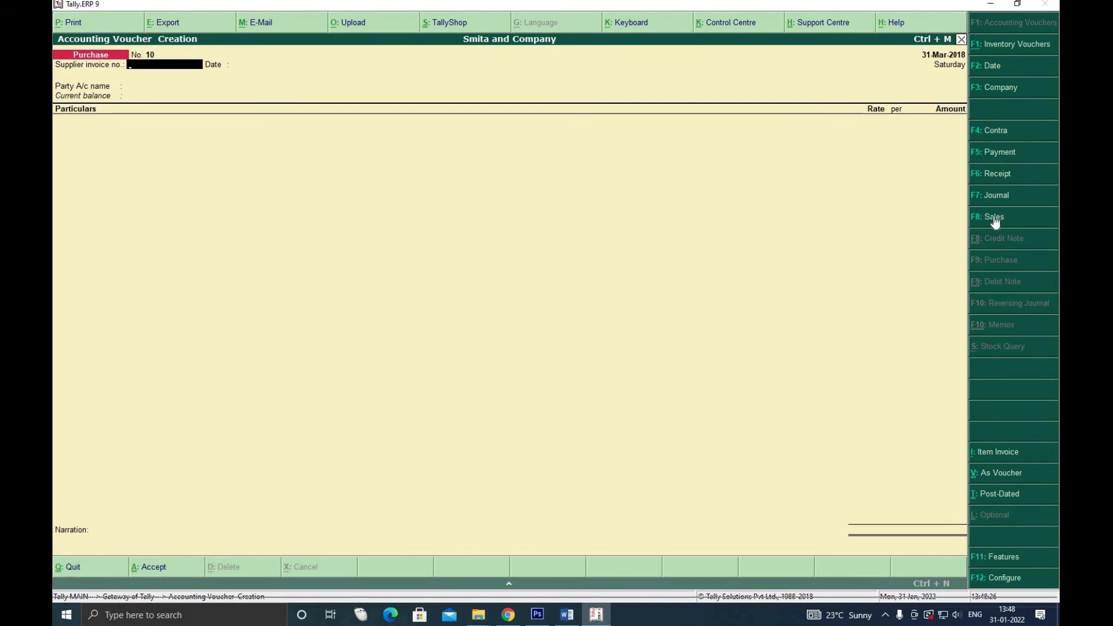
{"action": "left_click", "coordinate": [991, 154]}
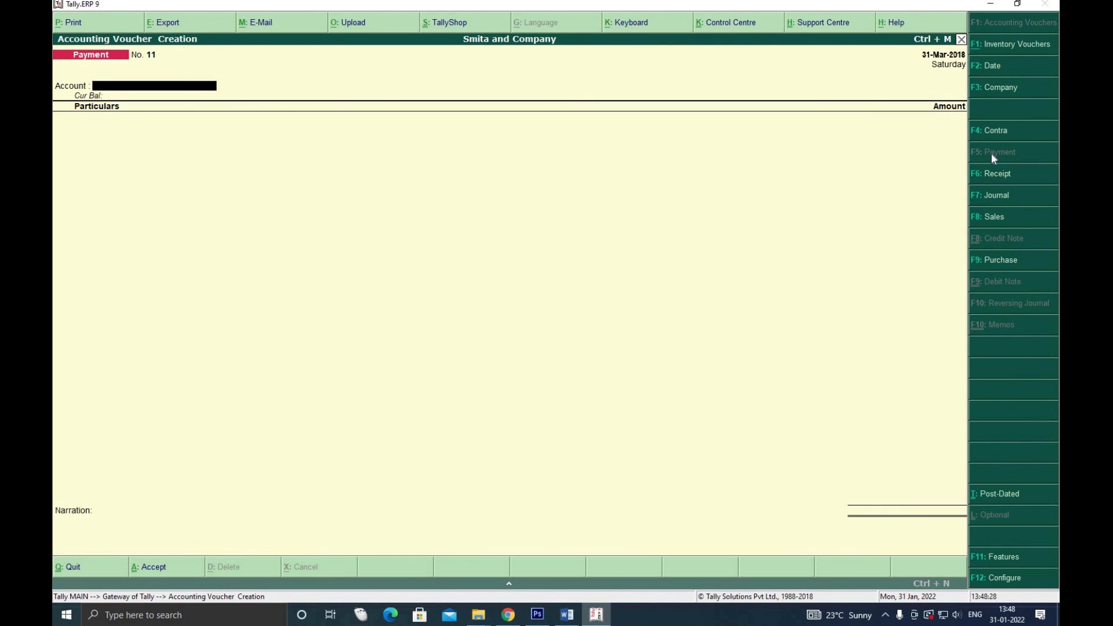
Pay 100 from Cash to the Wages ledger and save the payment voucher
{"action": "key", "text": "Return"}
{"action": "type", "text": "w"}
{"action": "key", "text": "Return"}
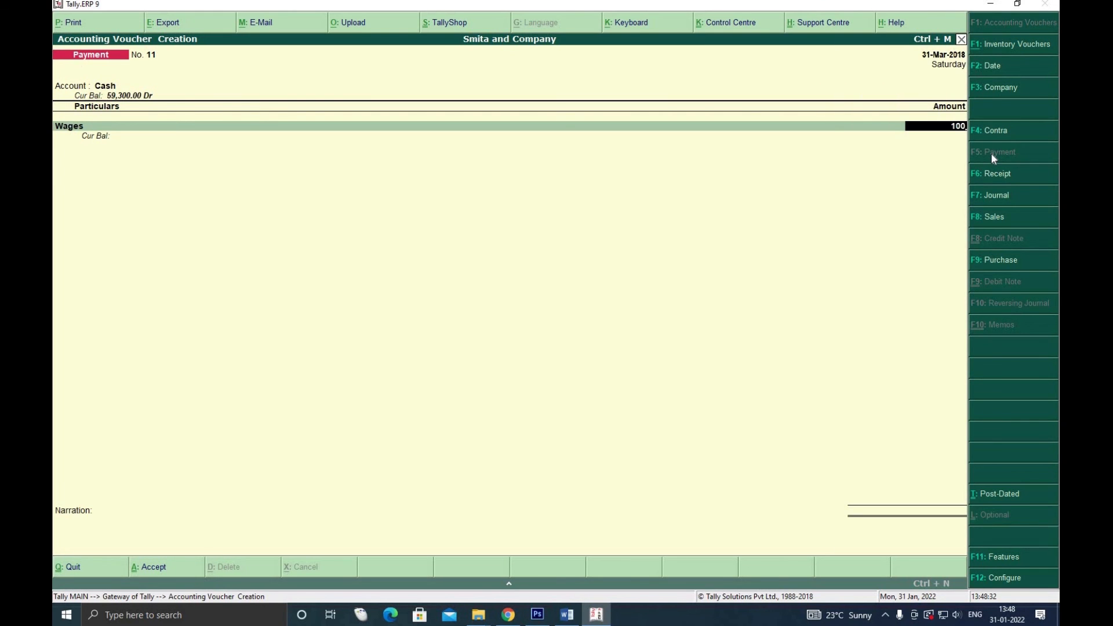
{"action": "key", "text": "ctrl+a"}
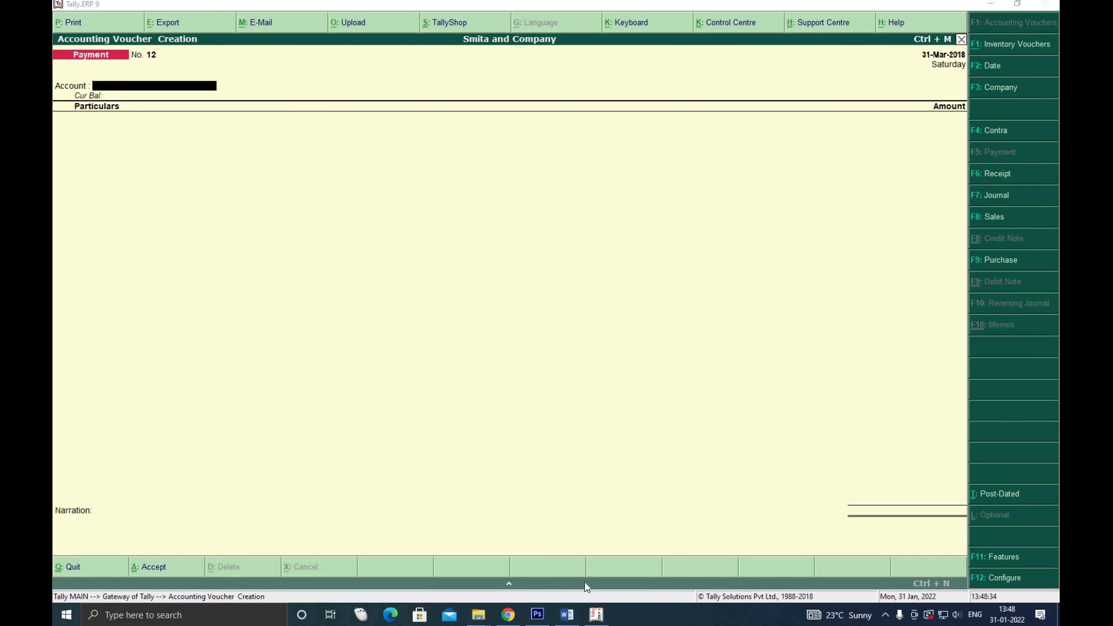
Check transaction 38 in the Word document and start a new contra voucher in Tally
{"action": "left_click", "coordinate": [567, 615]}
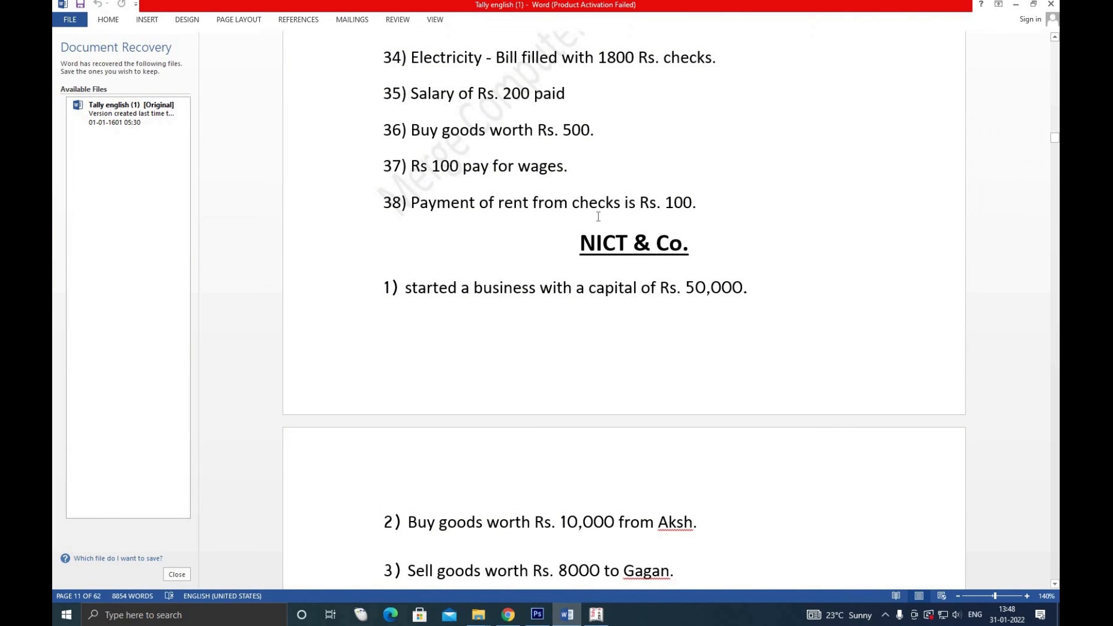
{"action": "left_click", "coordinate": [596, 615]}
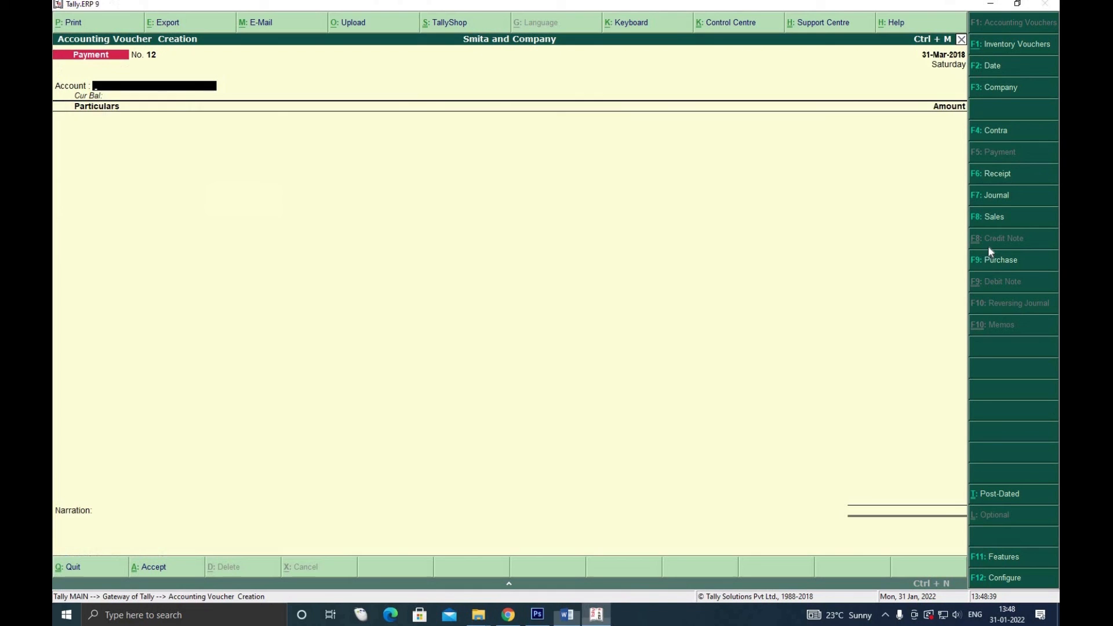
{"action": "left_click", "coordinate": [1001, 131]}
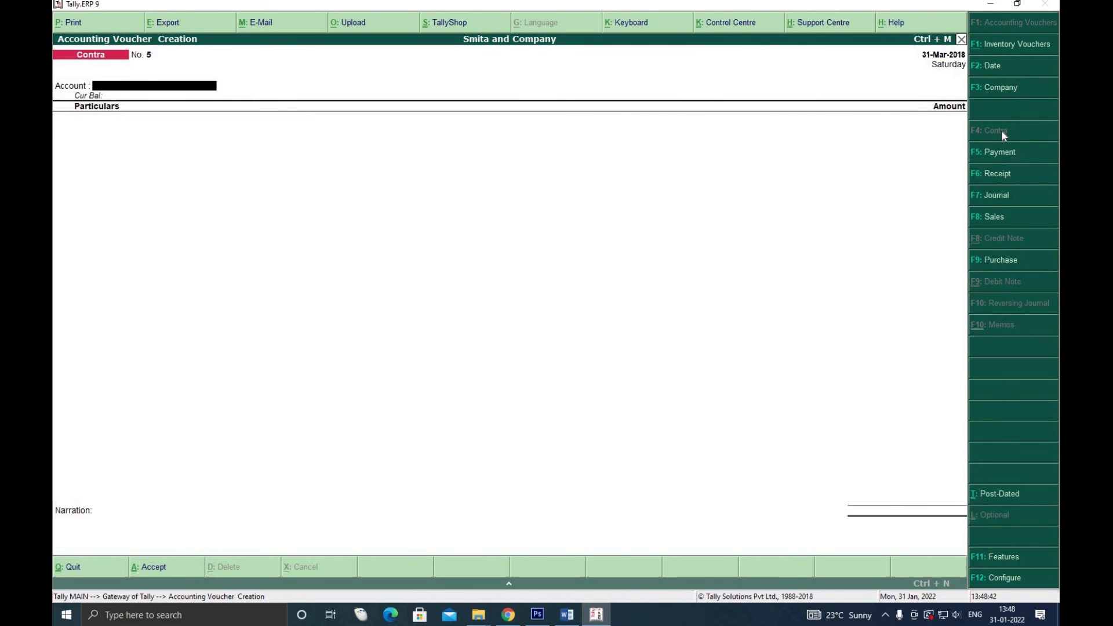
Set Cash as the contra account, enter 100 against Bank and save the contra voucher
{"action": "type", "text": "c"}
{"action": "key", "text": "Return"}
{"action": "type", "text": "b"}
{"action": "key", "text": "Return"}
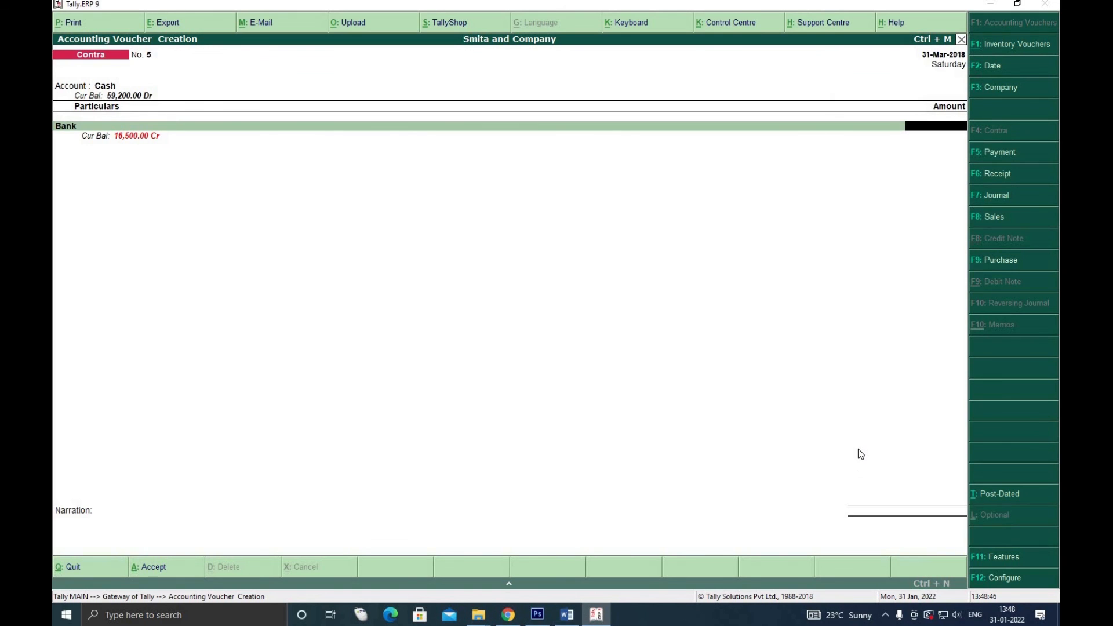
{"action": "type", "text": "1000"}
{"action": "key", "text": "BackSpace"}
{"action": "key", "text": "ctrl+a"}
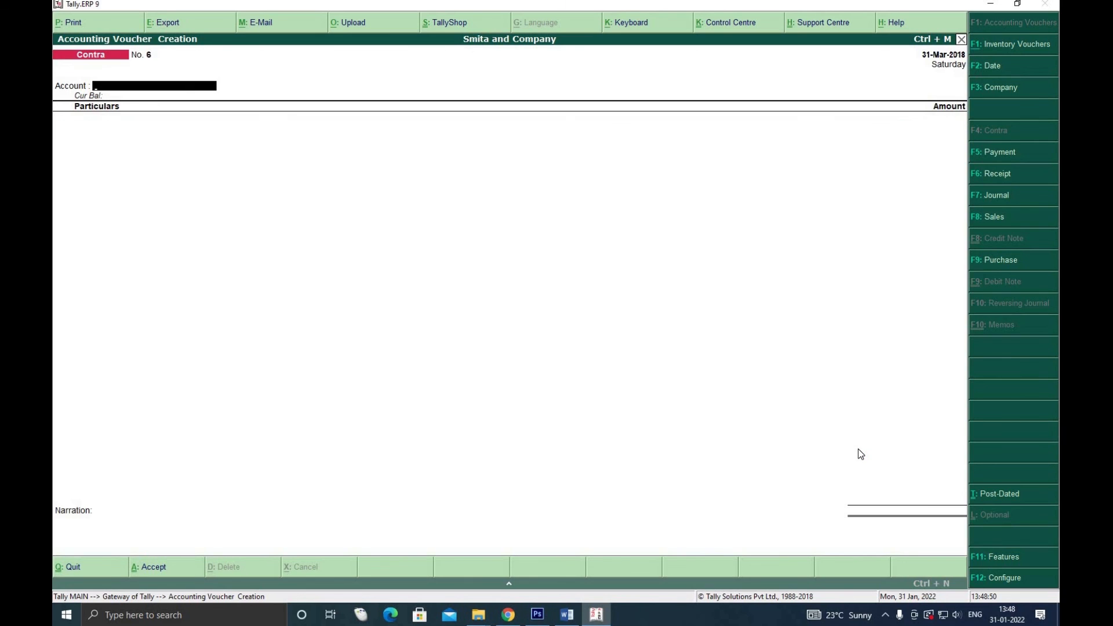